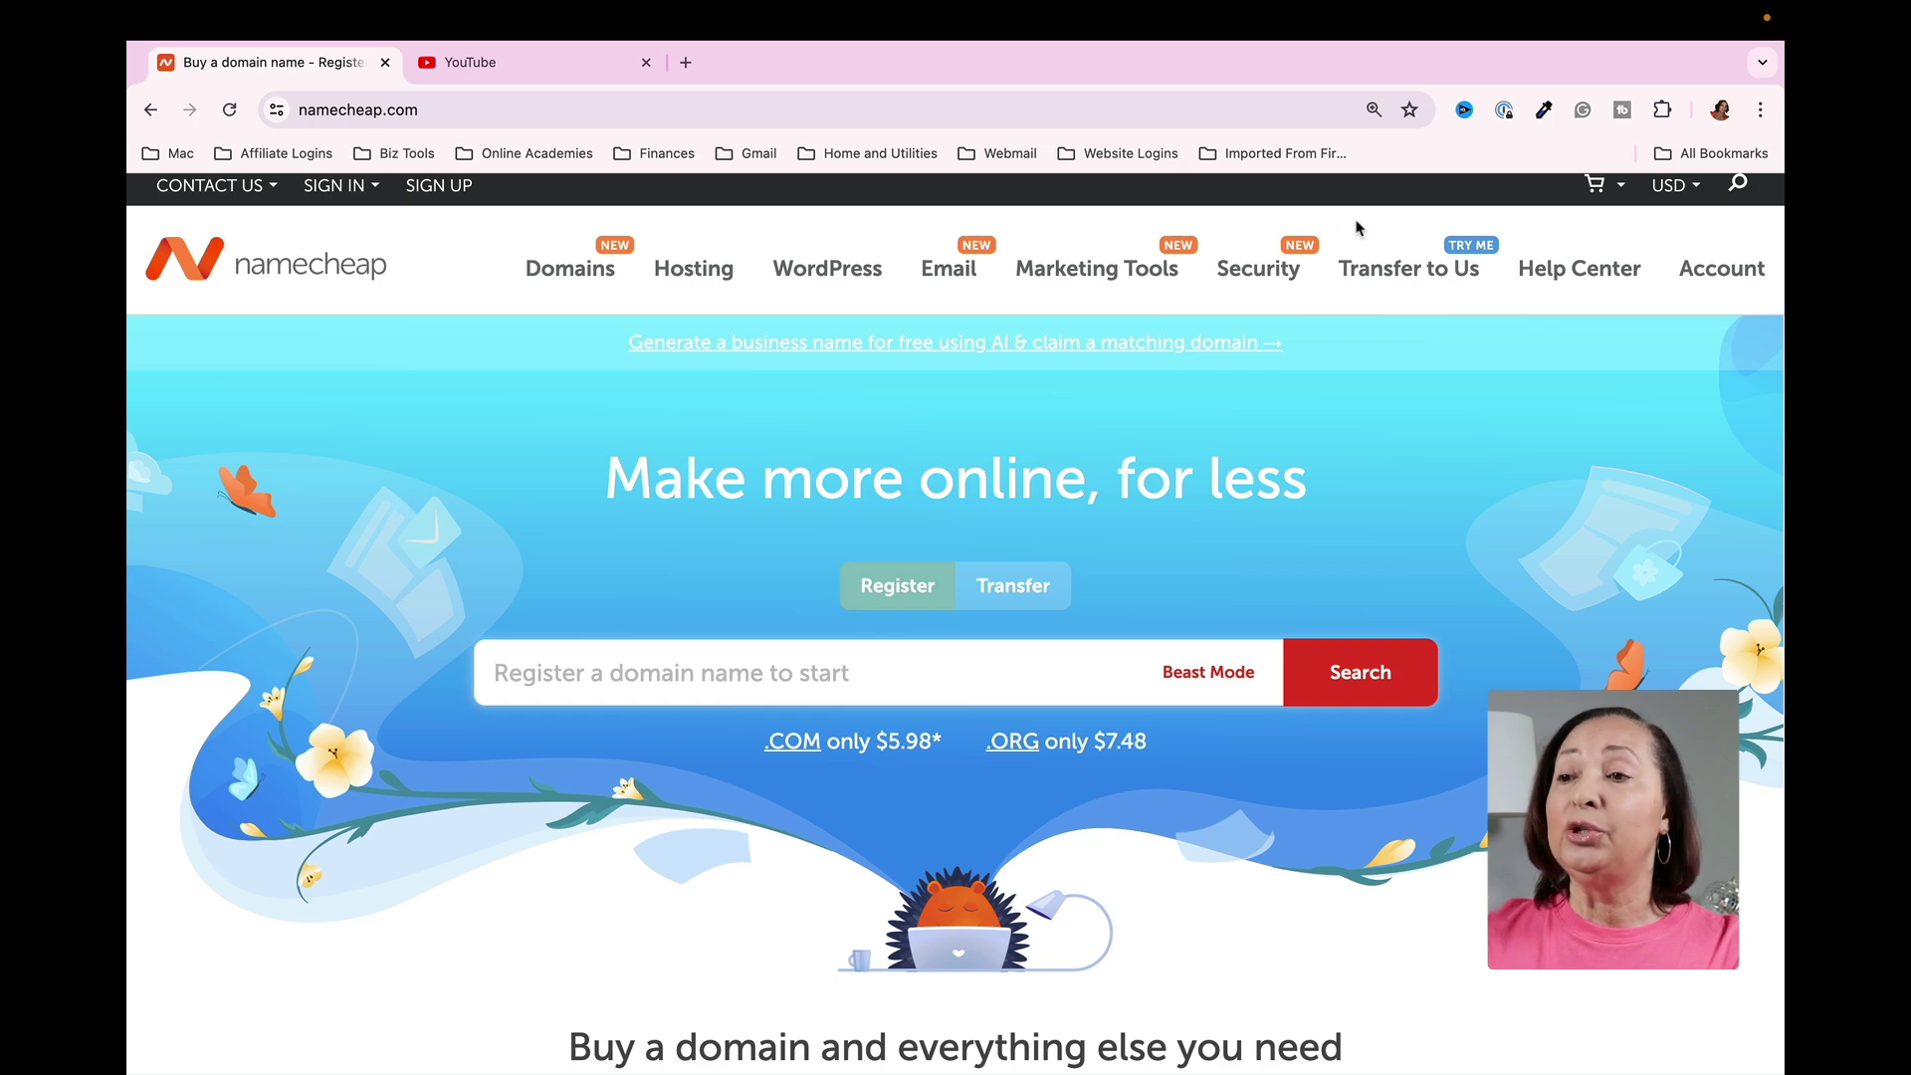
- On the Business Email pricing page, copy the Starter plan's MSMEMAIL24 promo code and choose the Starter plan
mouse_move(952, 272)
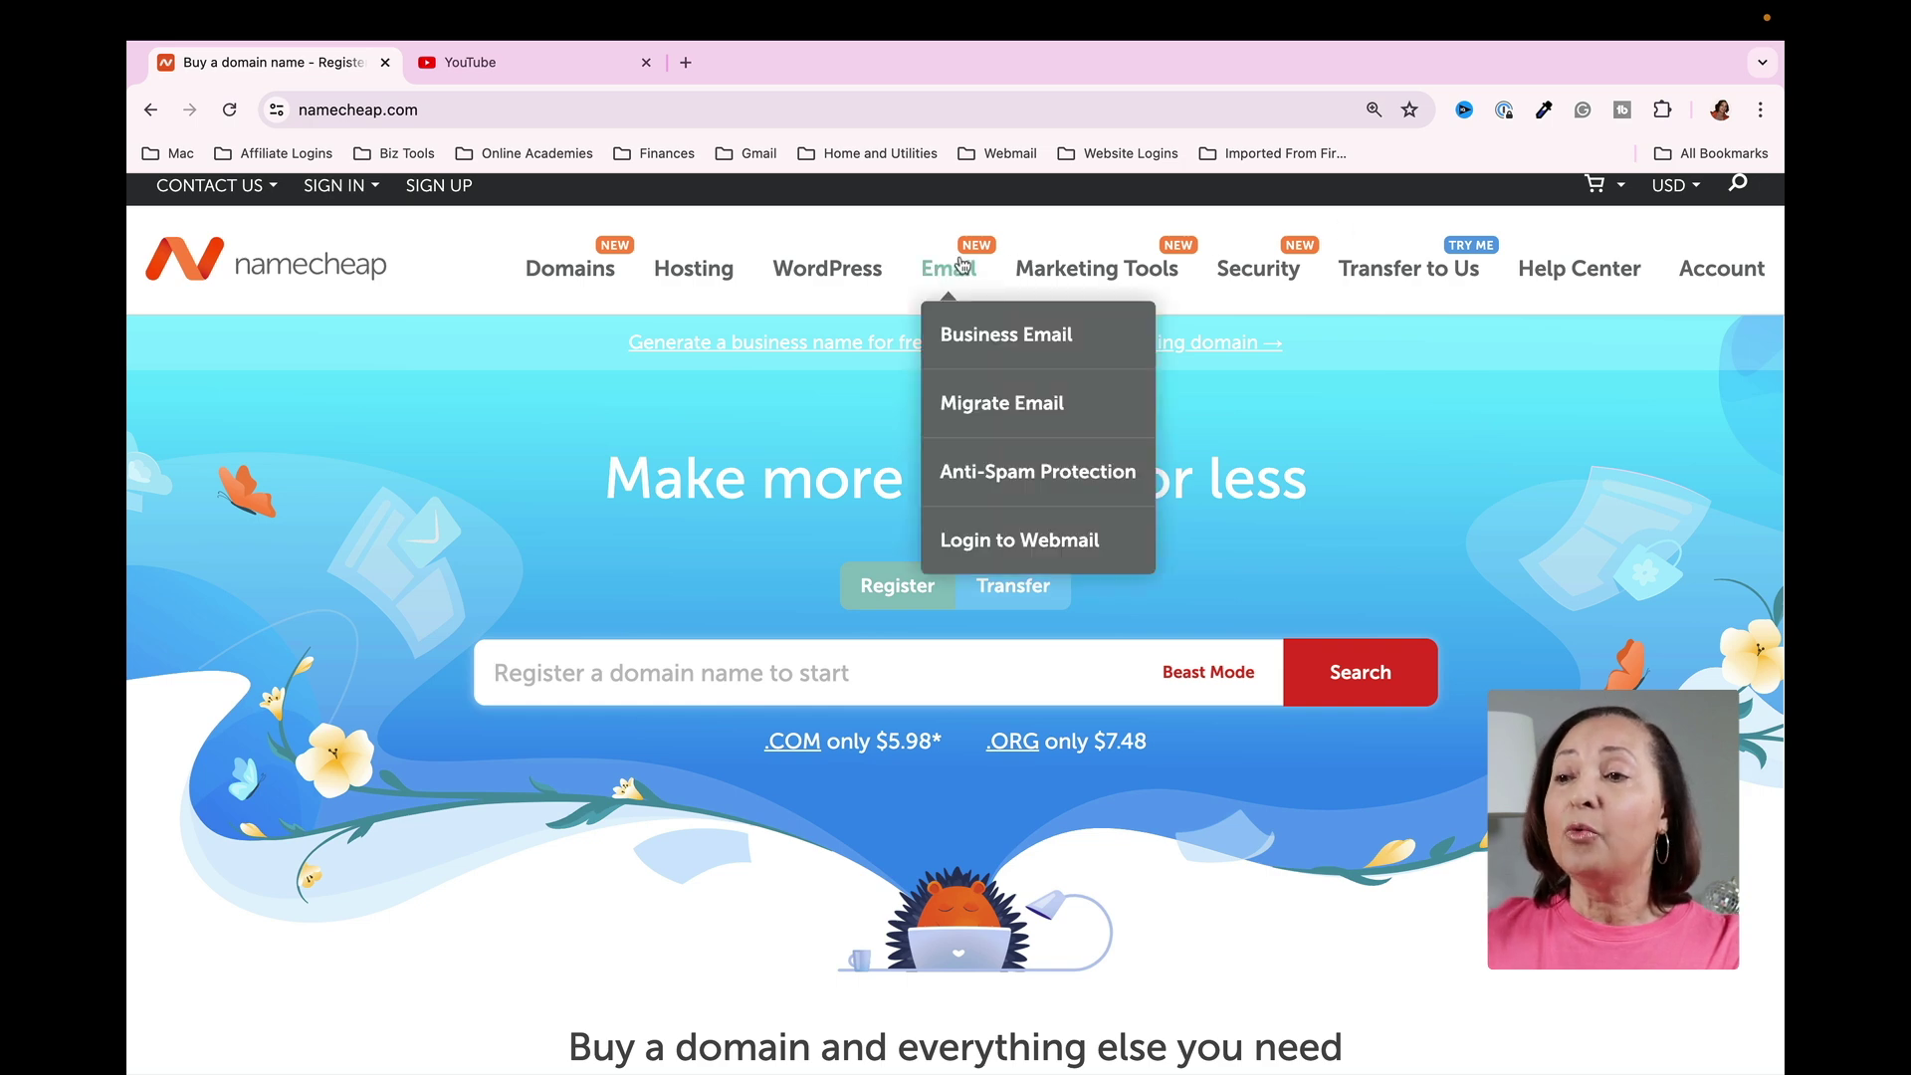
click(1031, 350)
scroll(1469, 408, down, 3)
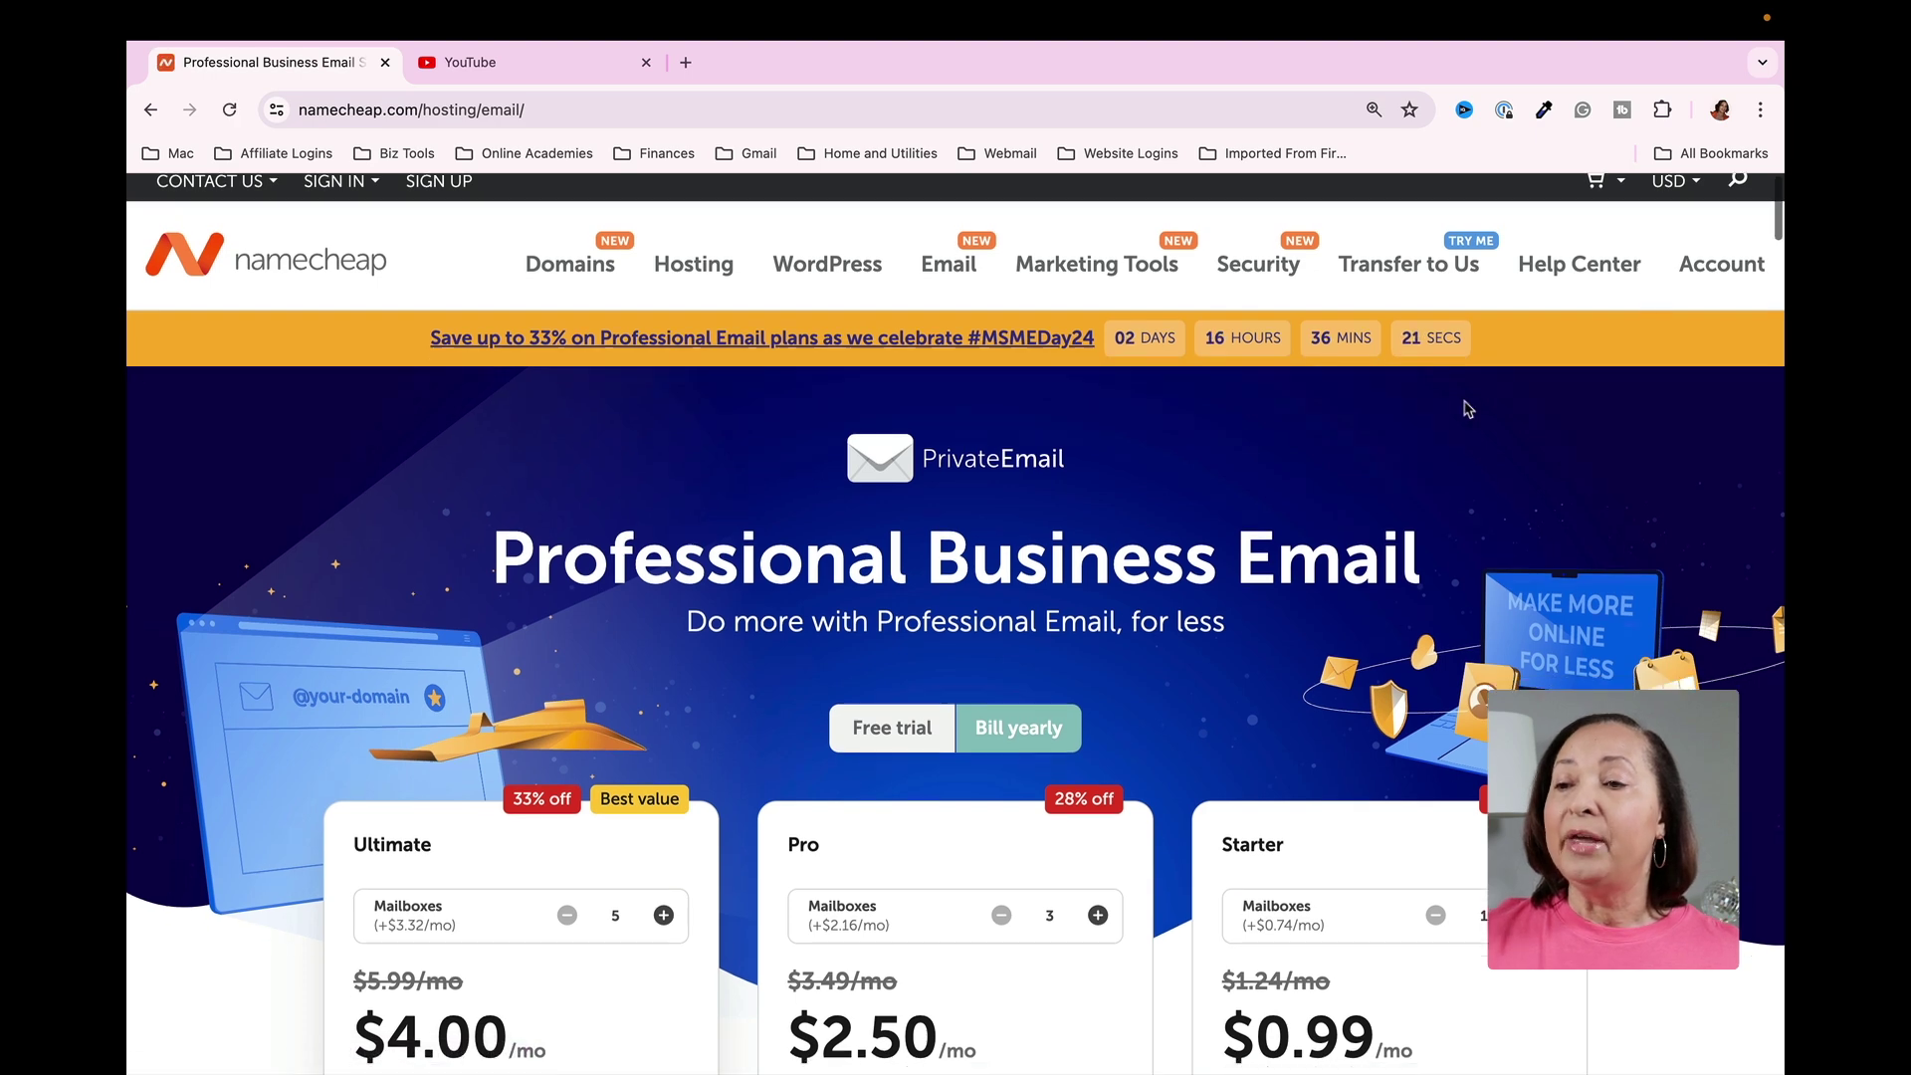
scroll(1468, 408, down, 3)
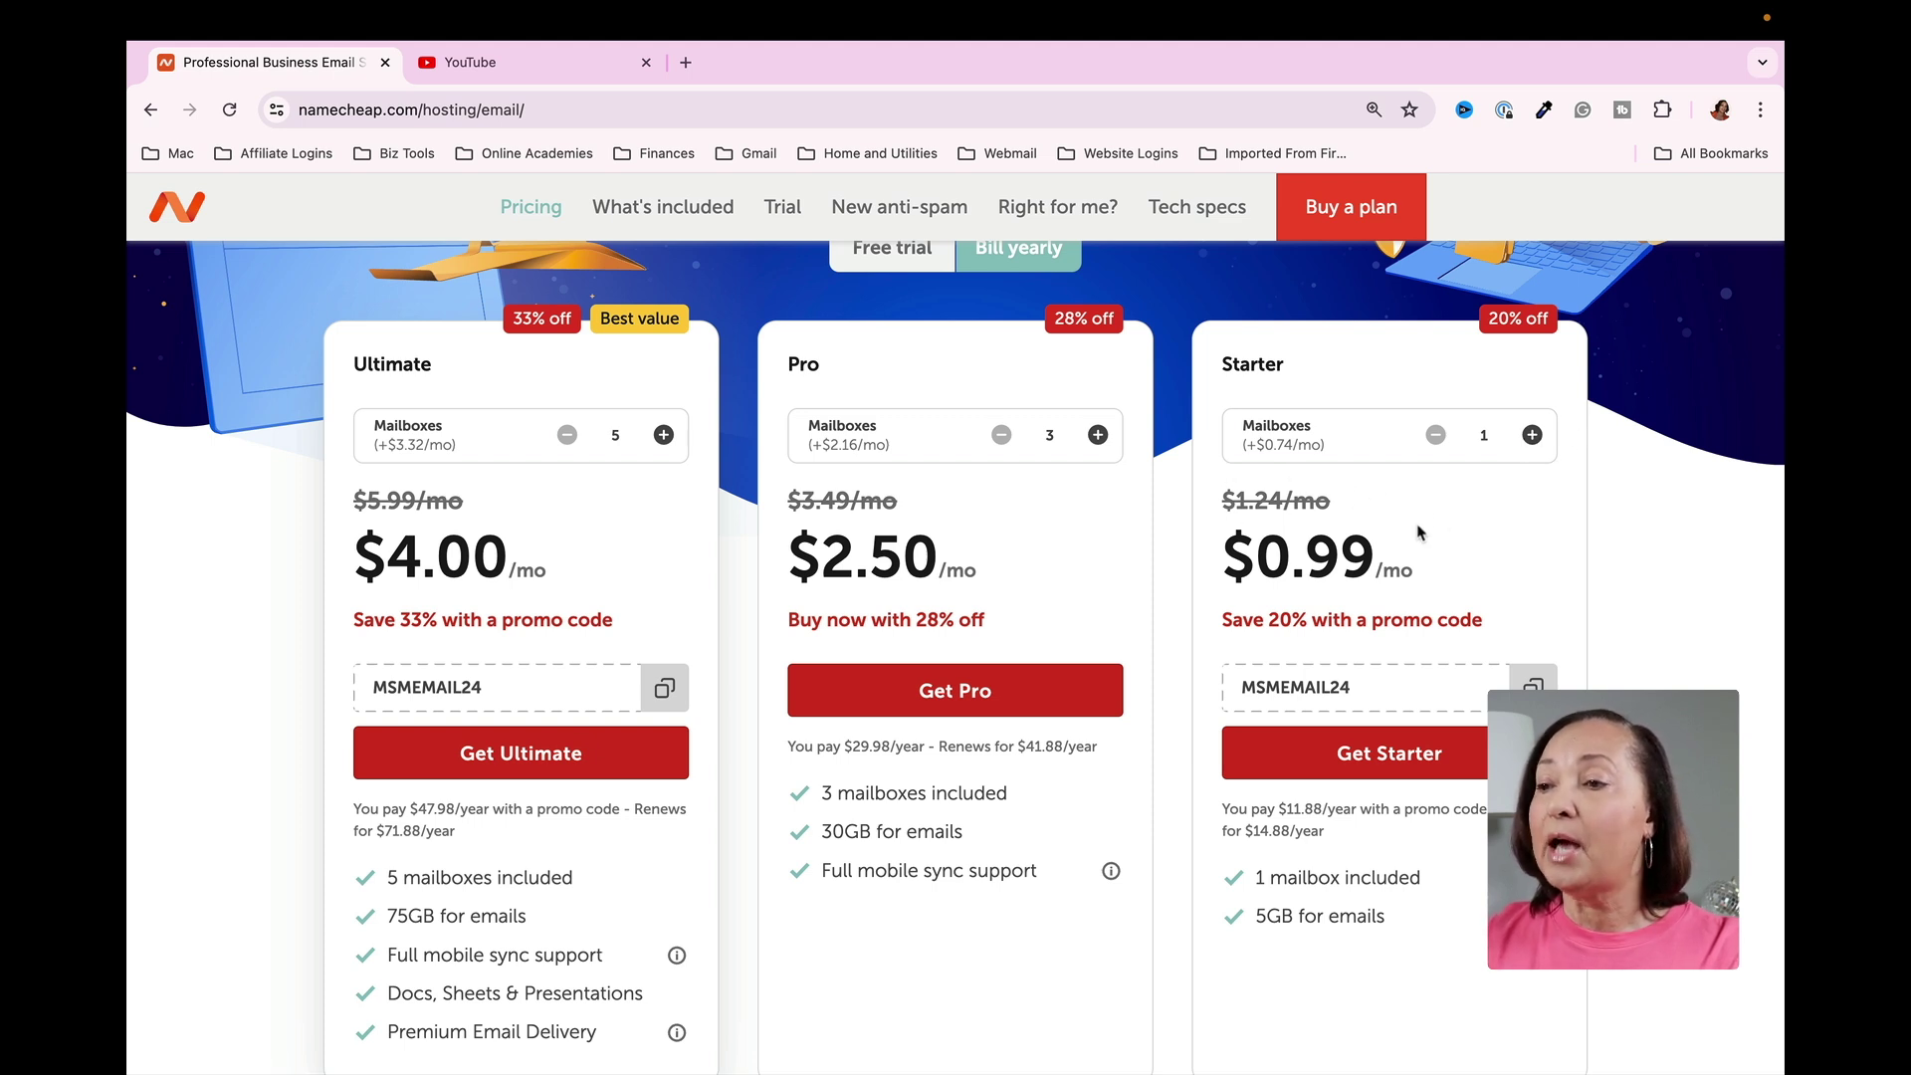
scroll(1420, 522, down, 1)
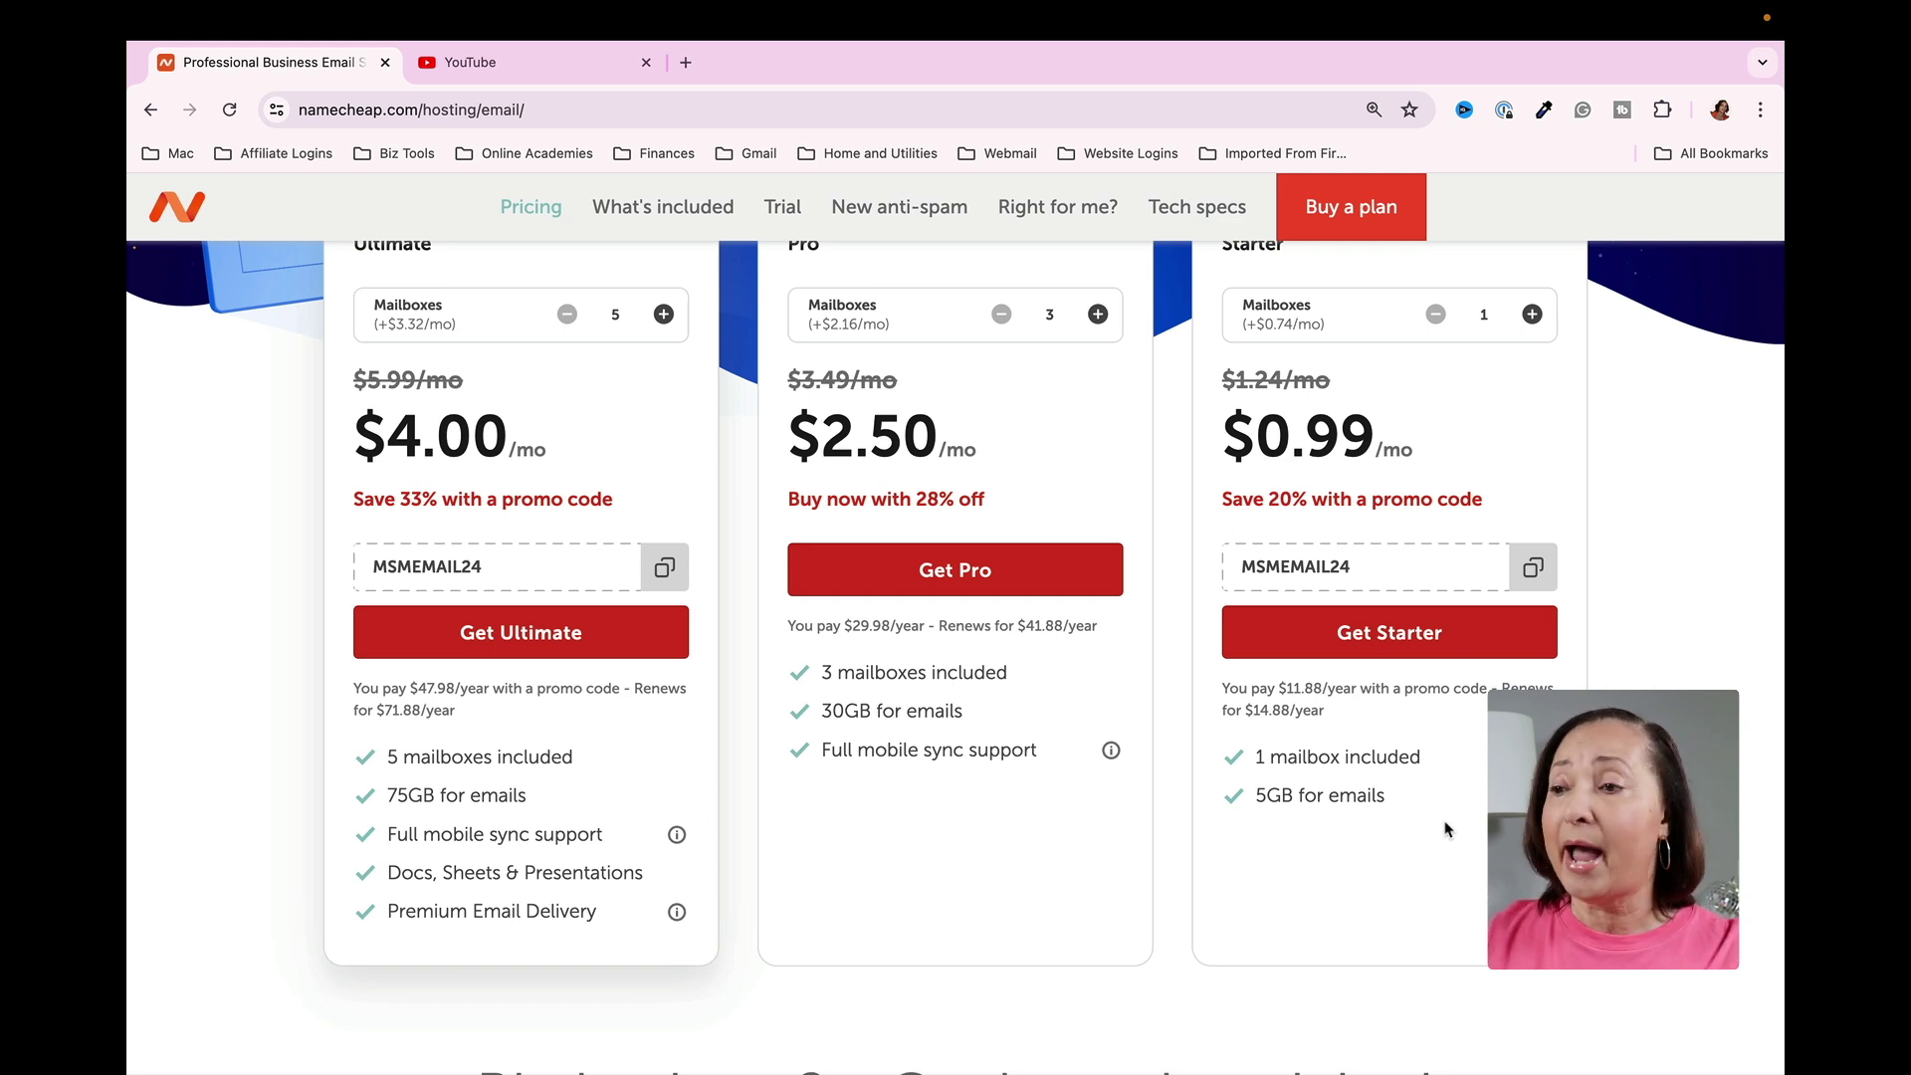
click(1533, 567)
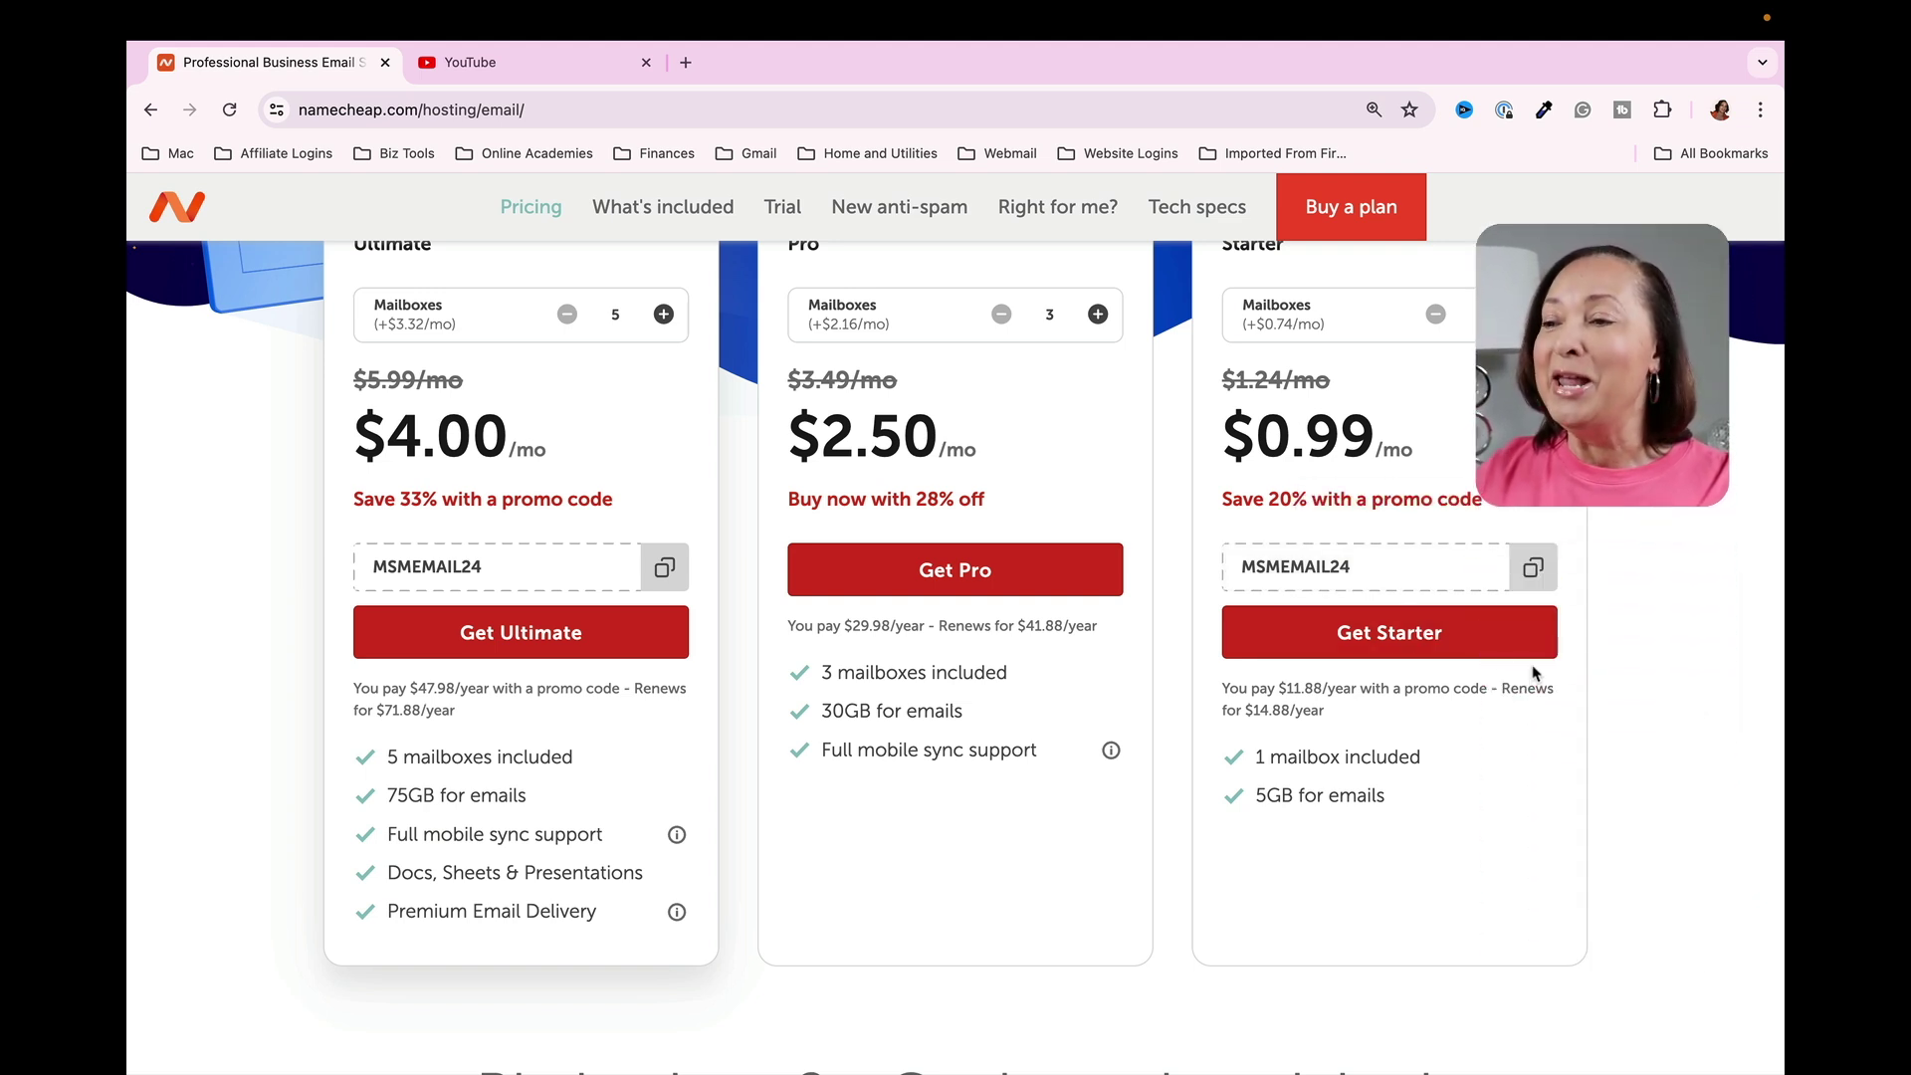
click(1384, 642)
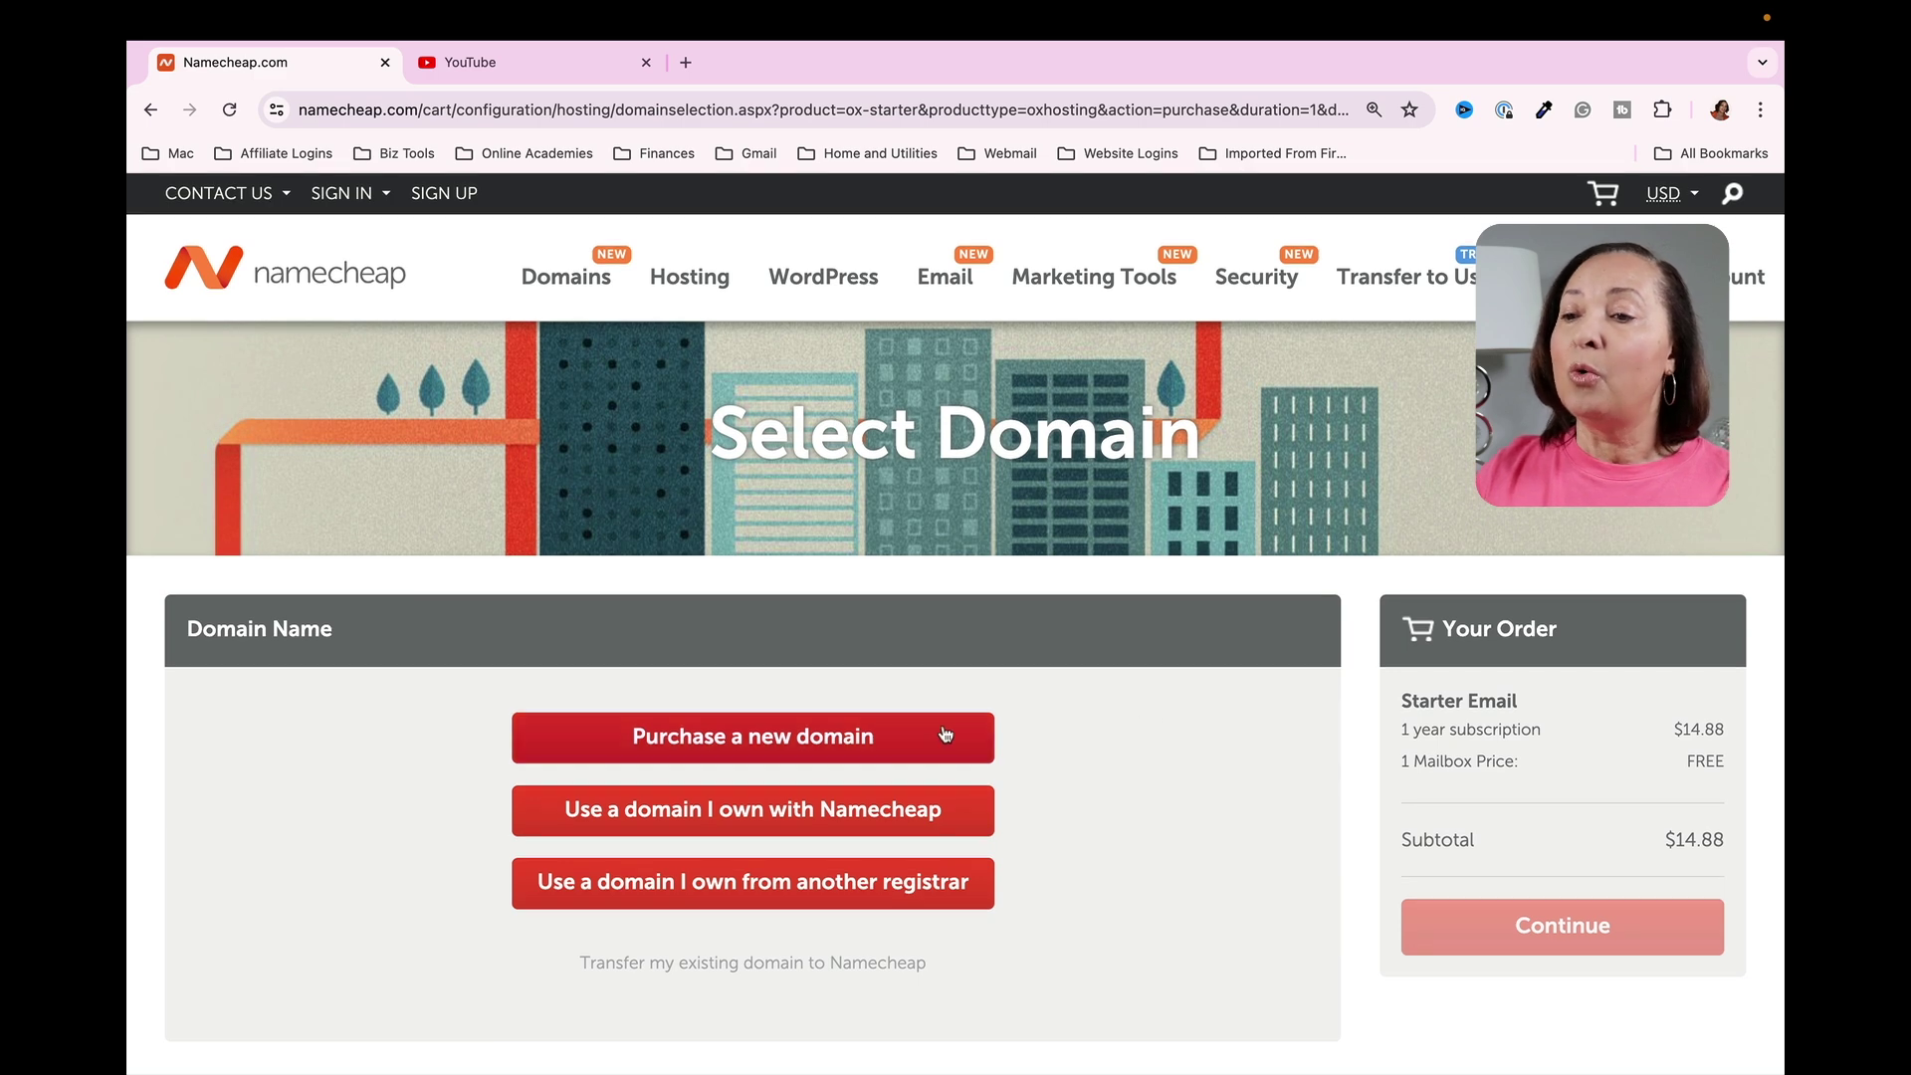
- Choose to purchase a new domain and enter makeacoursenow.com as the desired domain
click(806, 738)
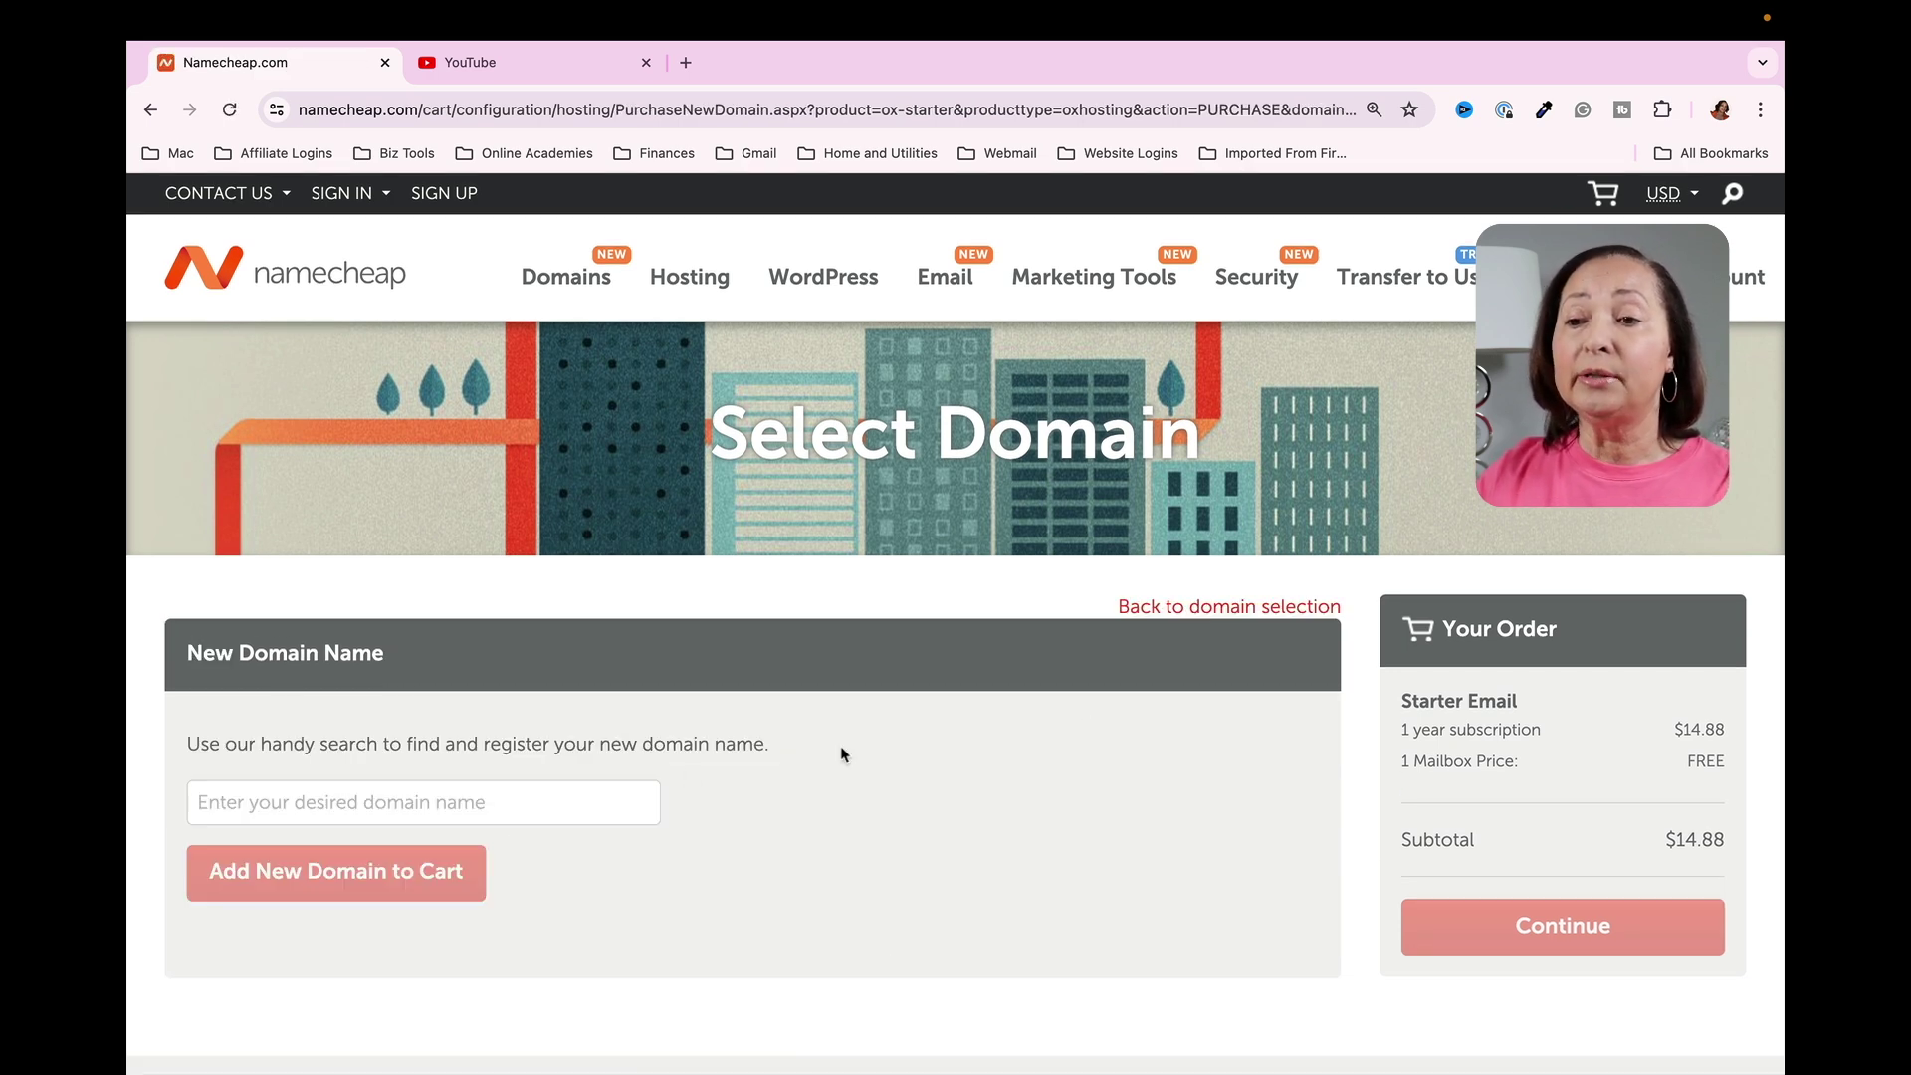
click(477, 802)
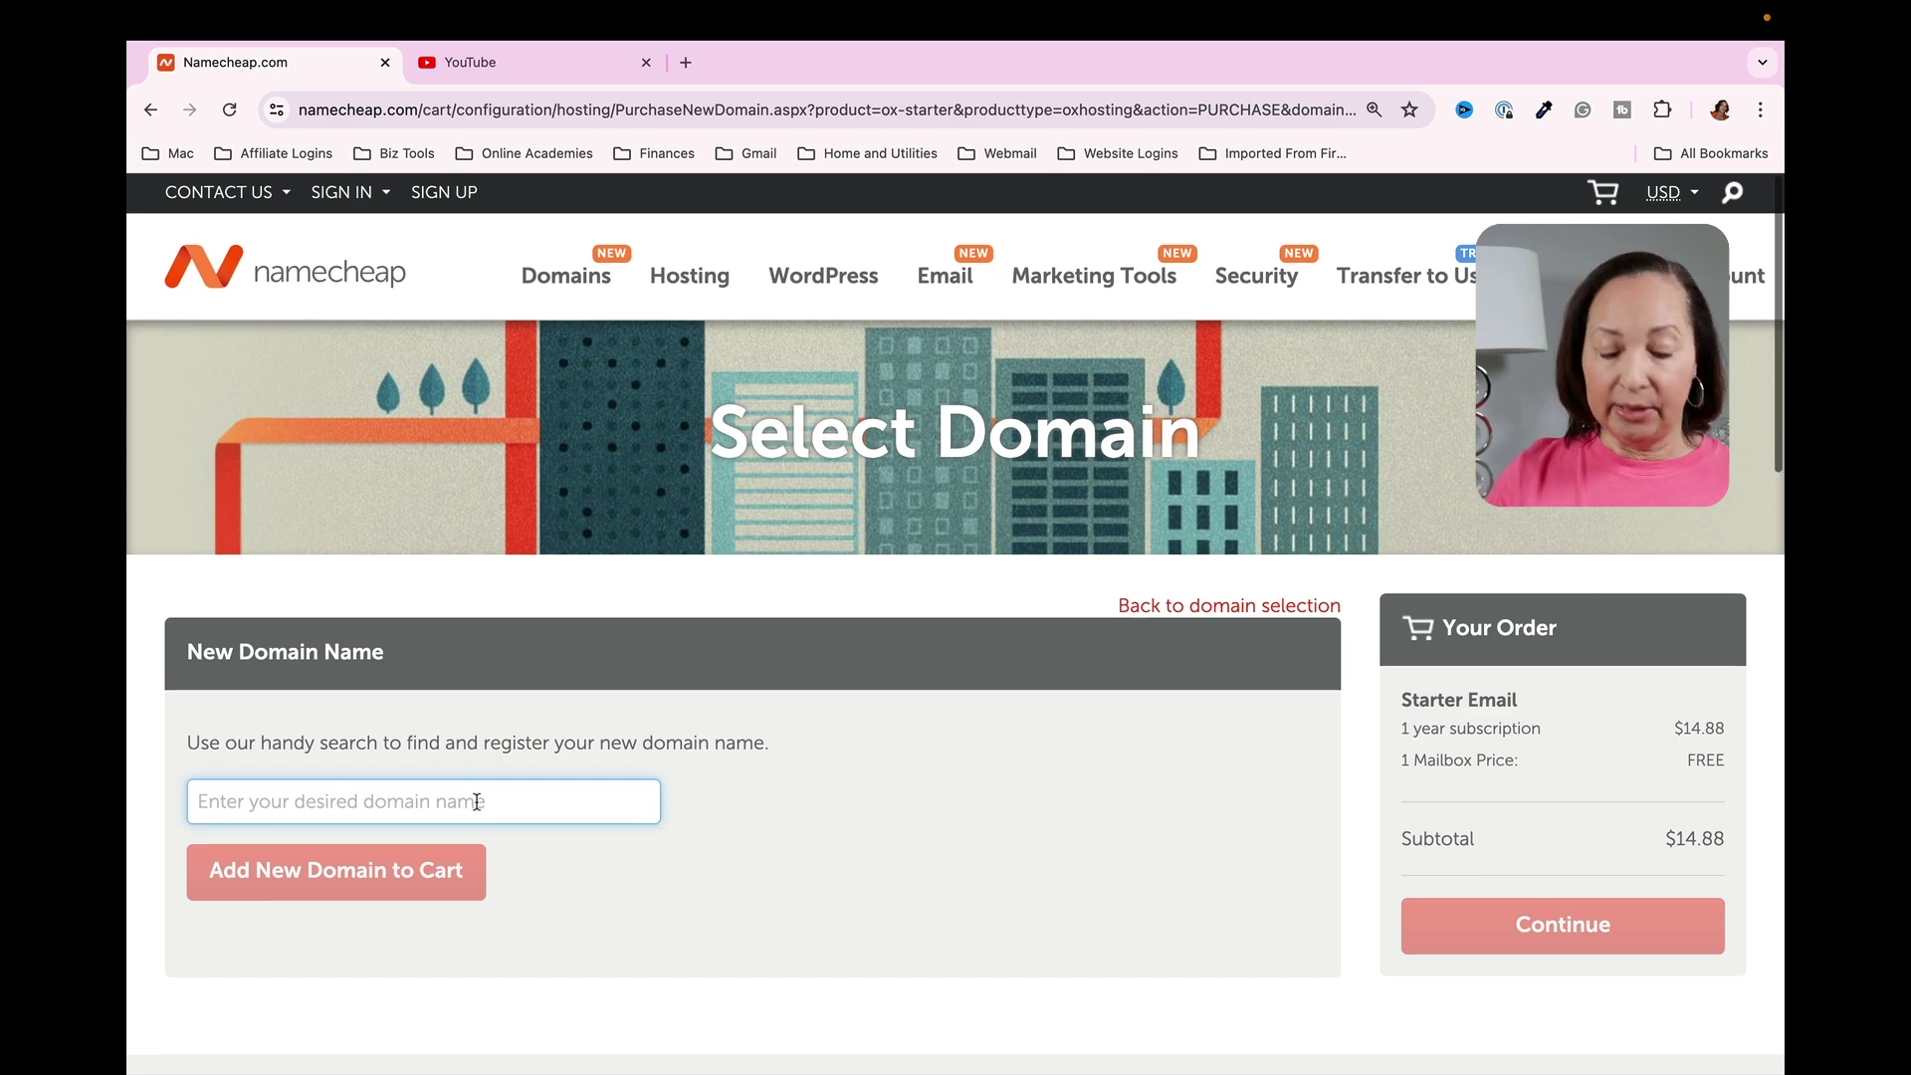
text(make)
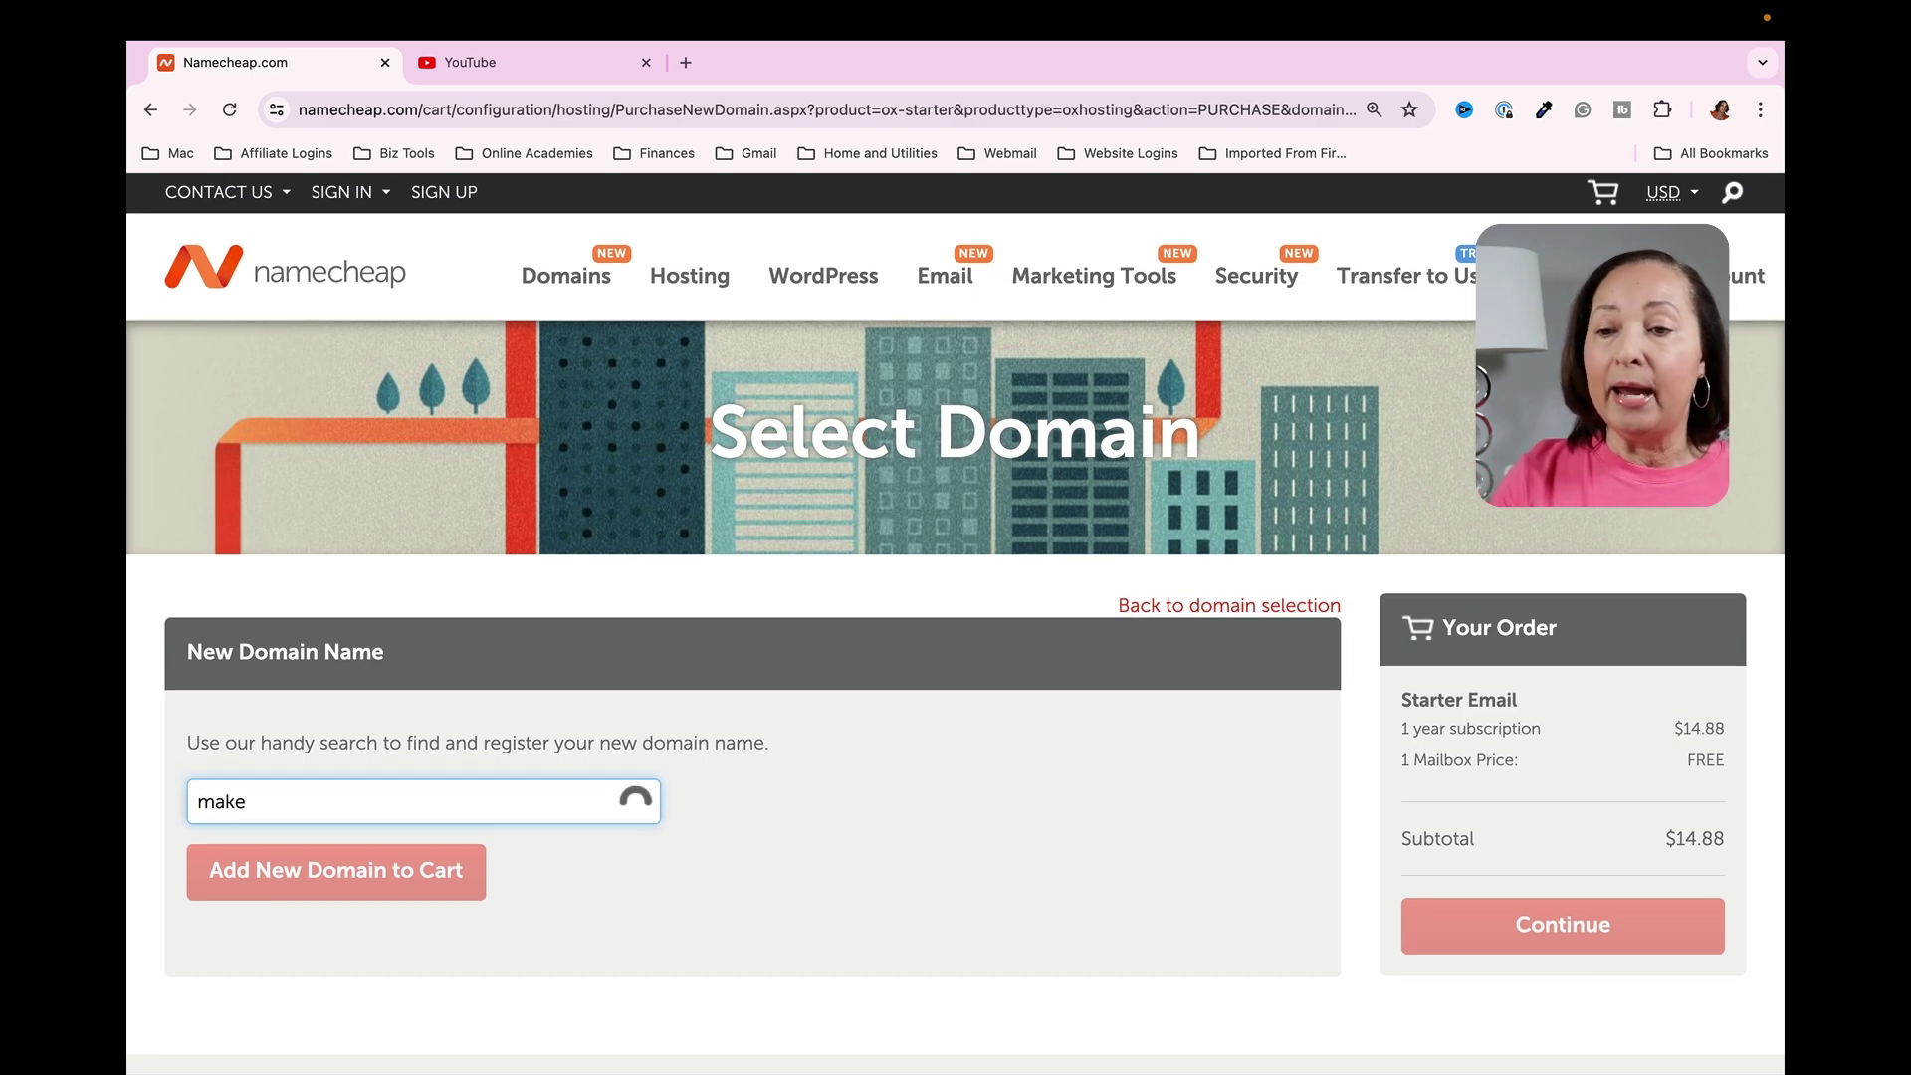
text(acourseno)
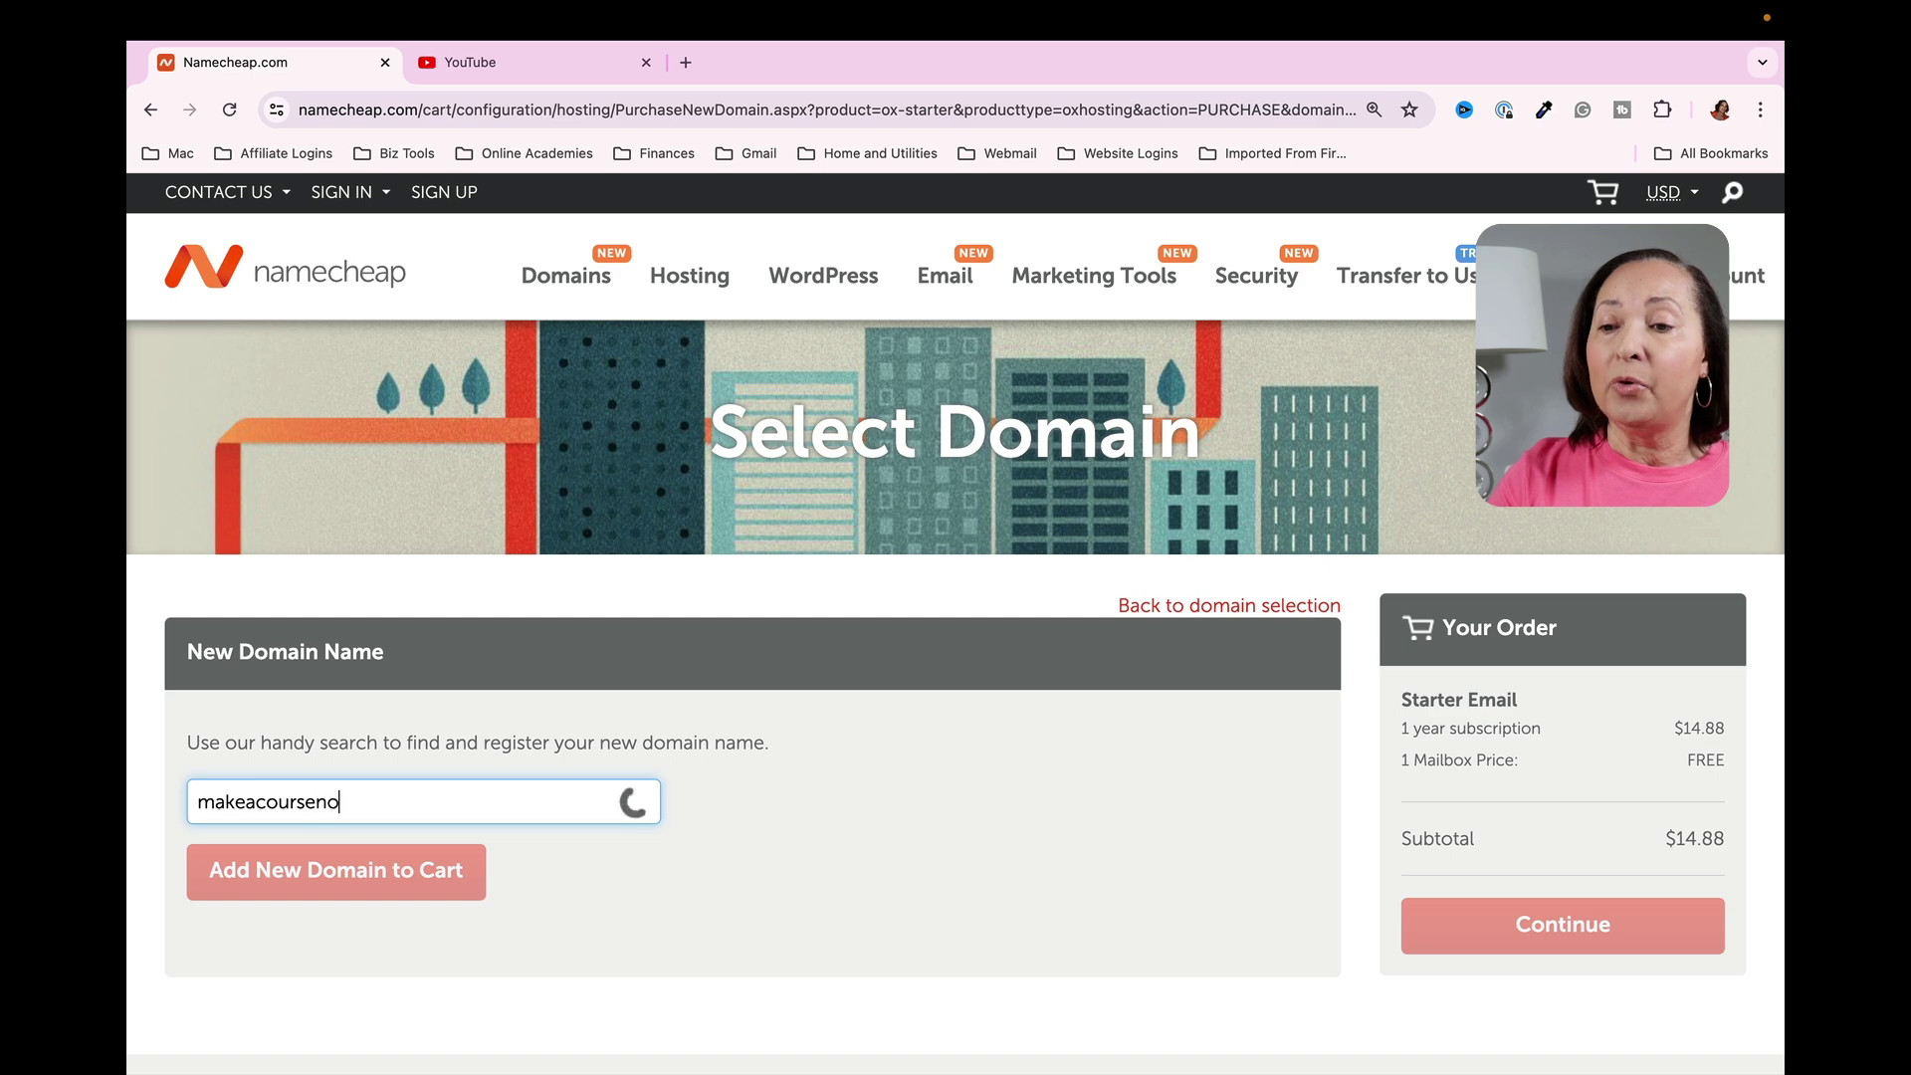
text(w.com)
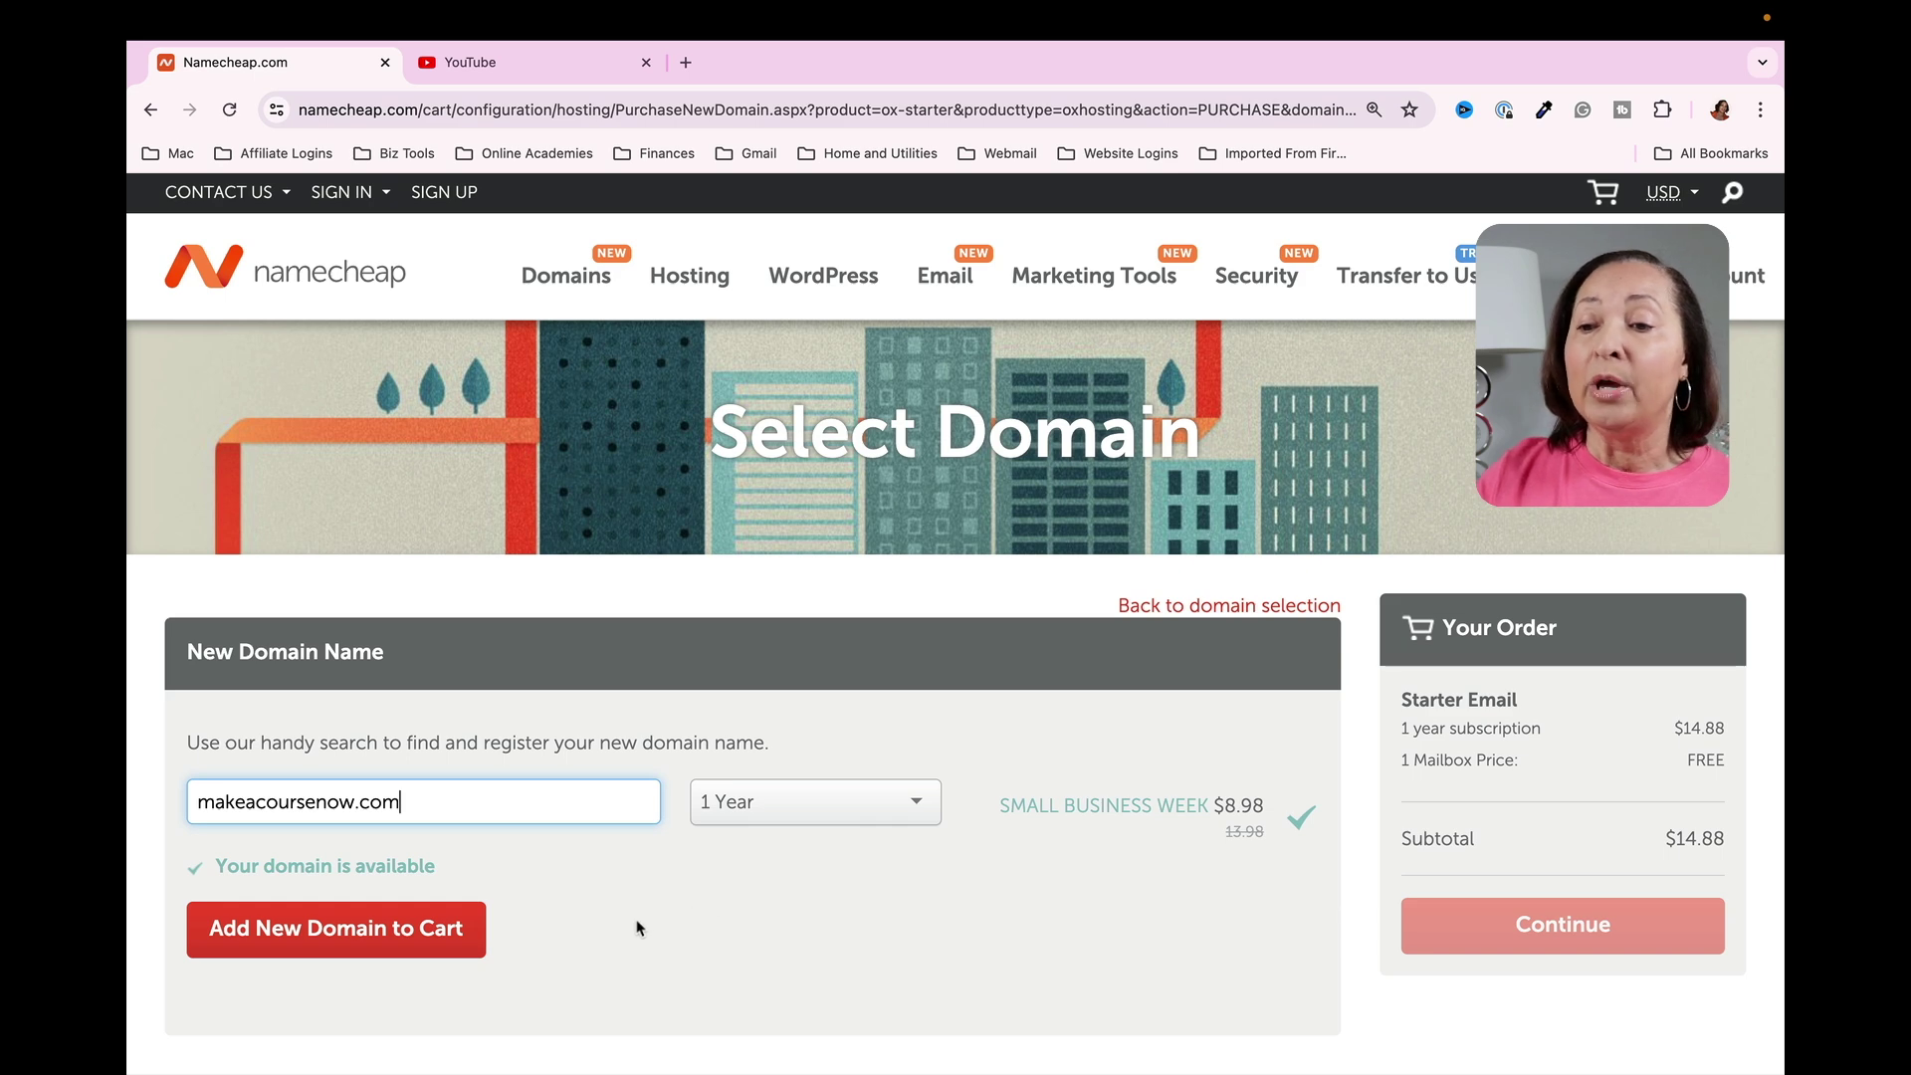
- Add makeacoursenow.com to the Starter Email order and continue to options with 1 mailbox
click(428, 930)
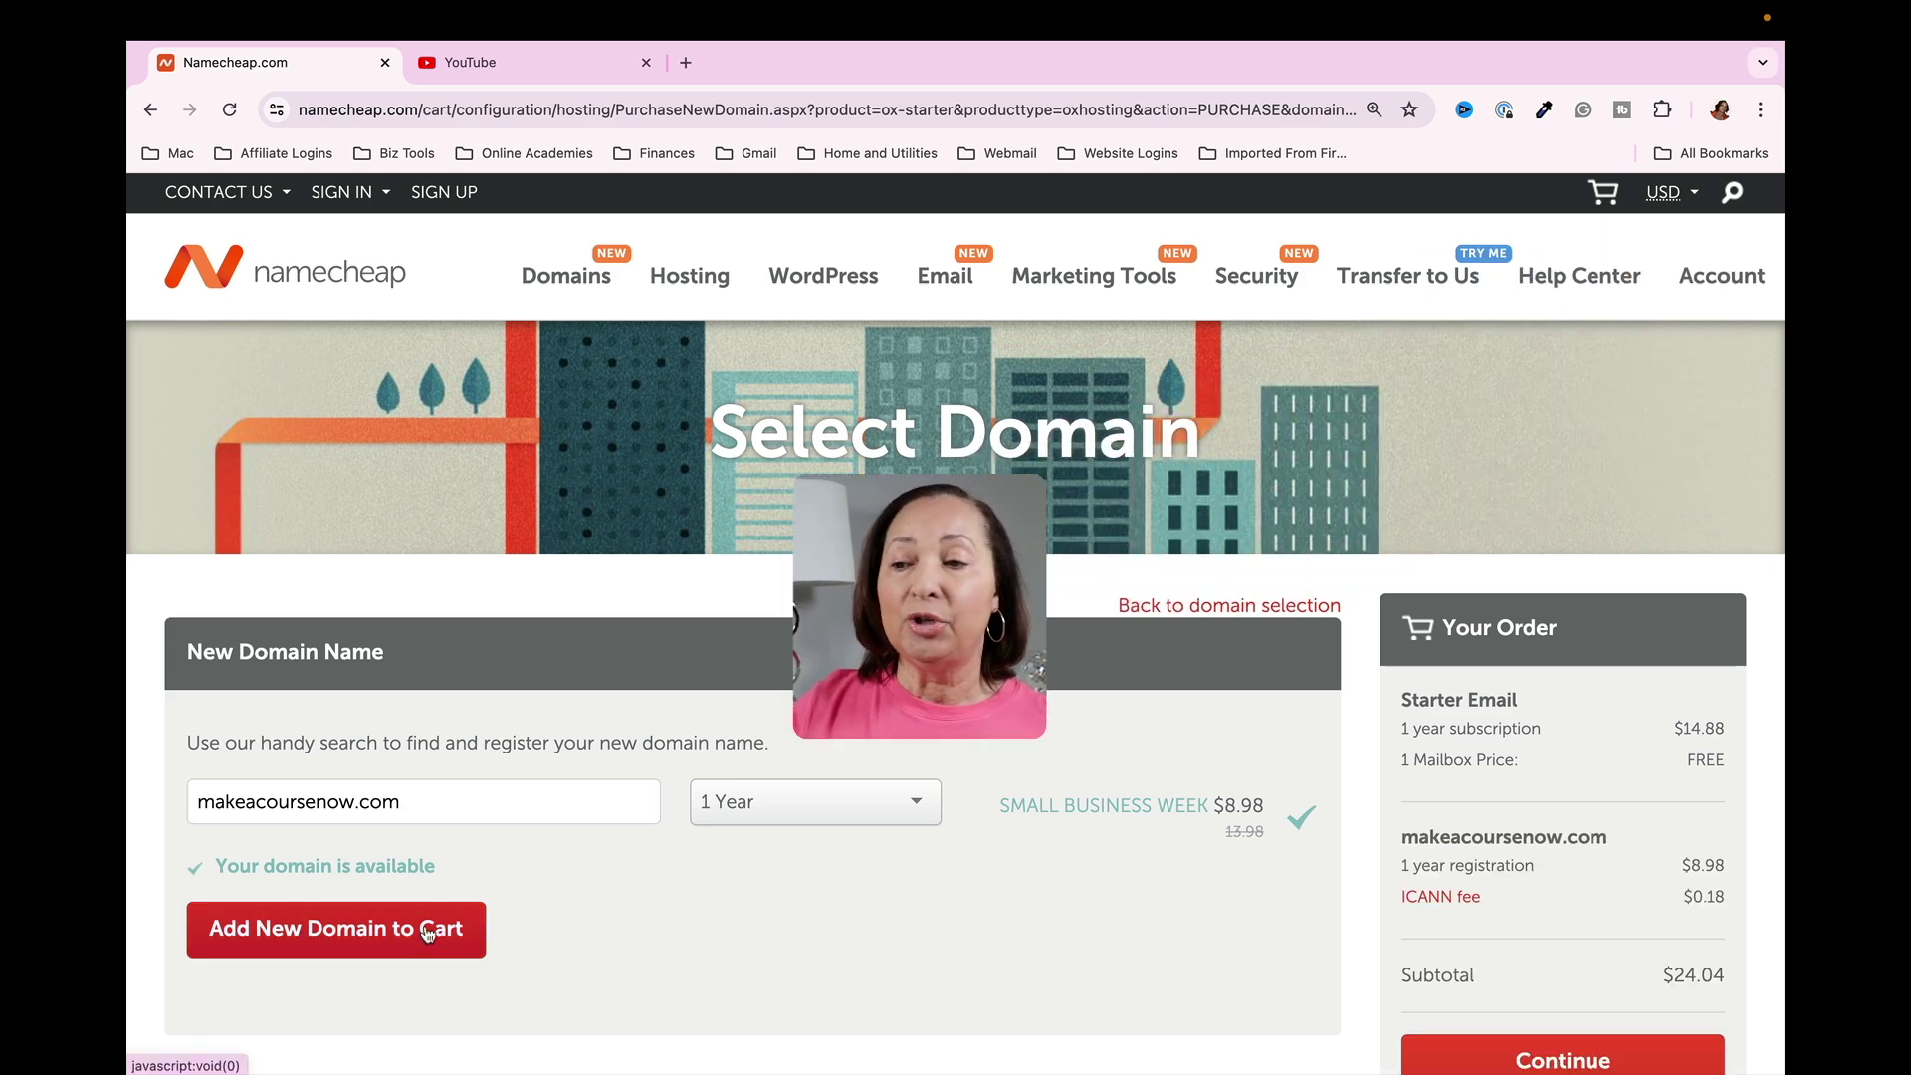
scroll(988, 935, down, 3)
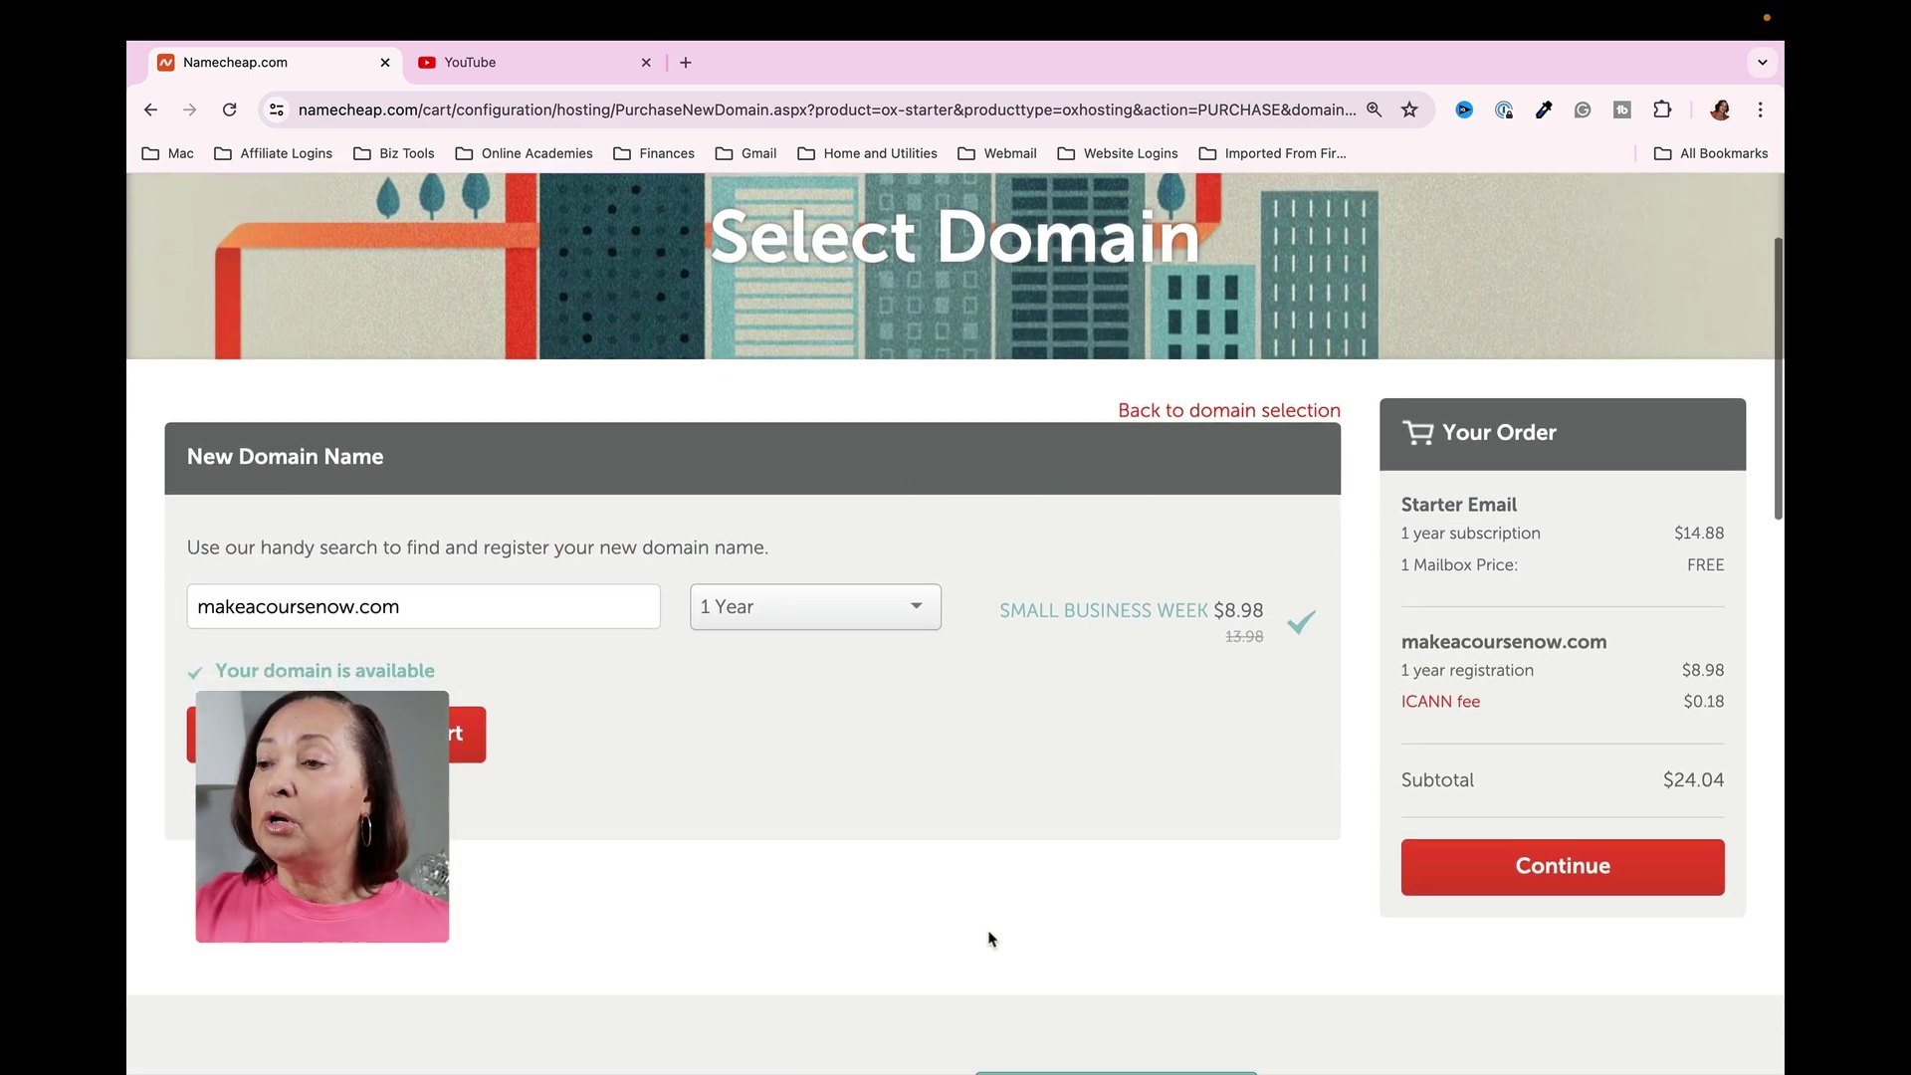
scroll(988, 935, down, 1)
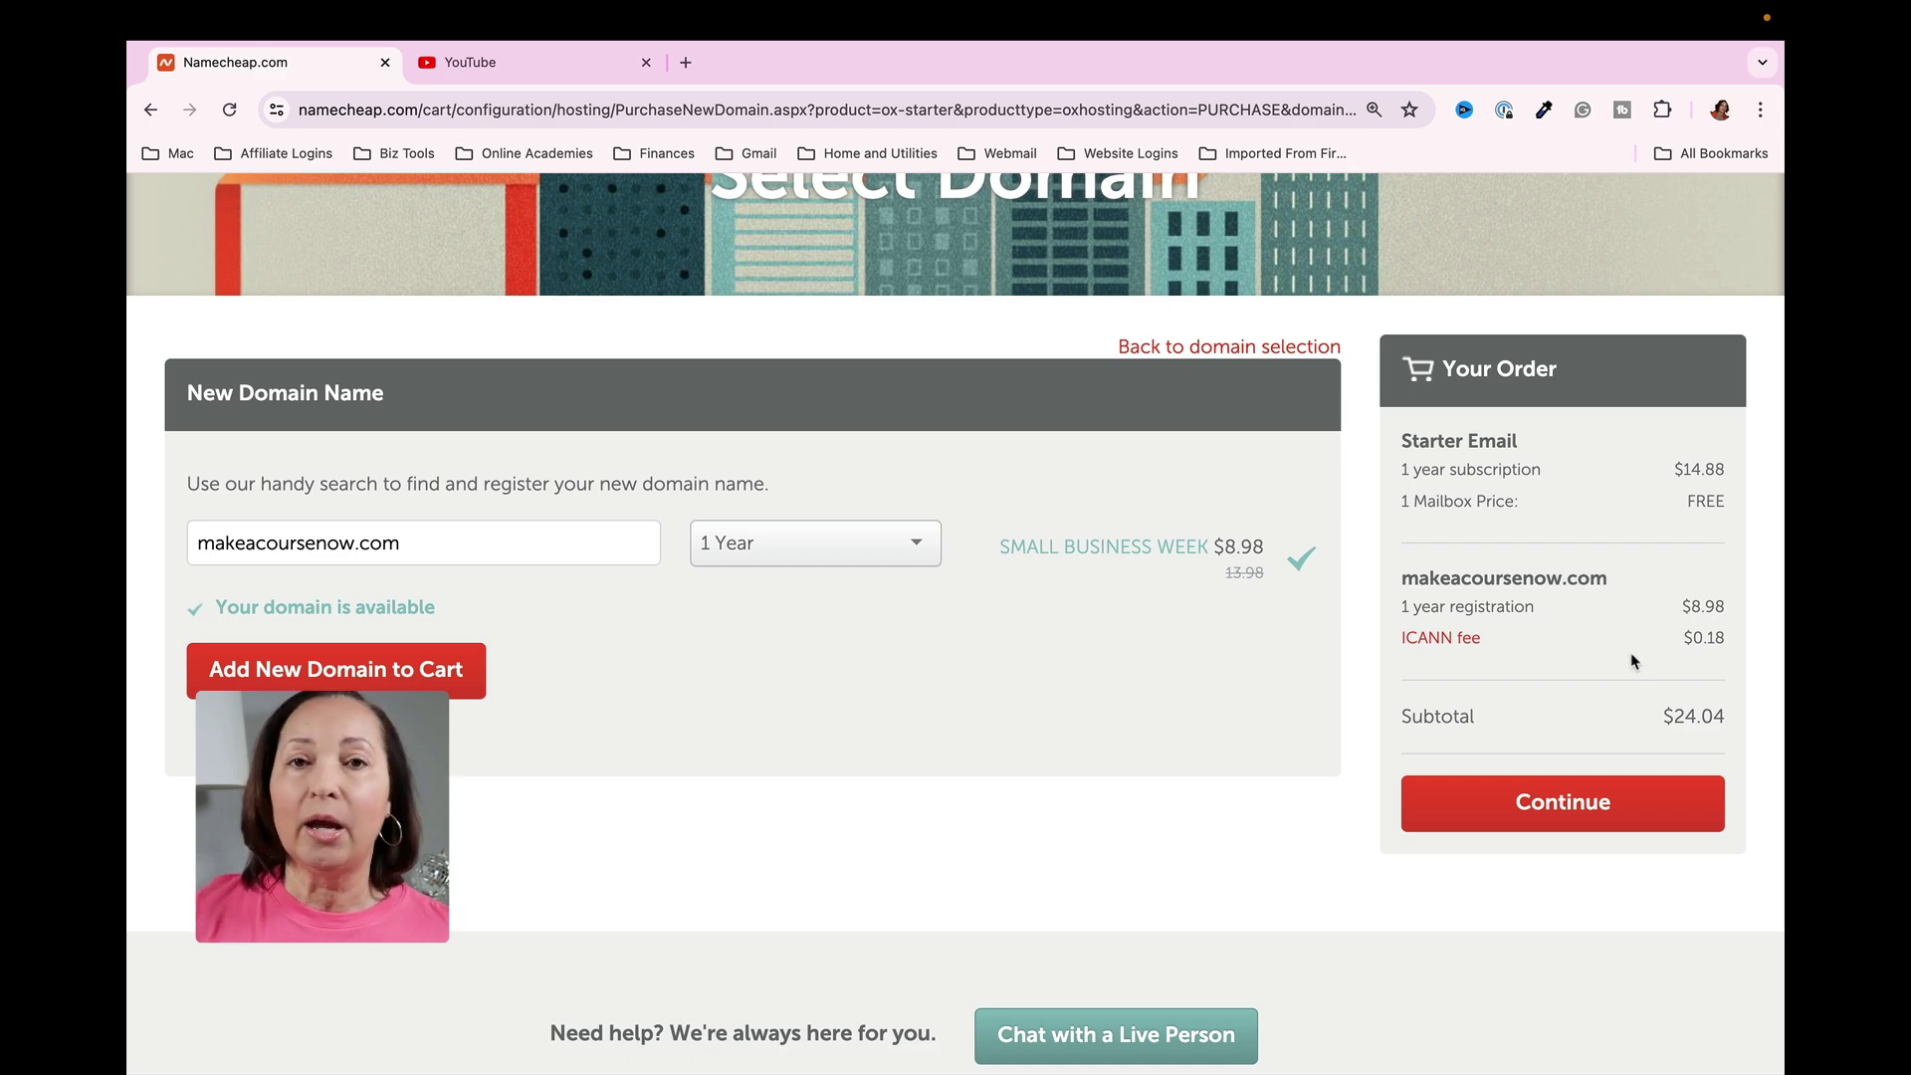
click(1560, 814)
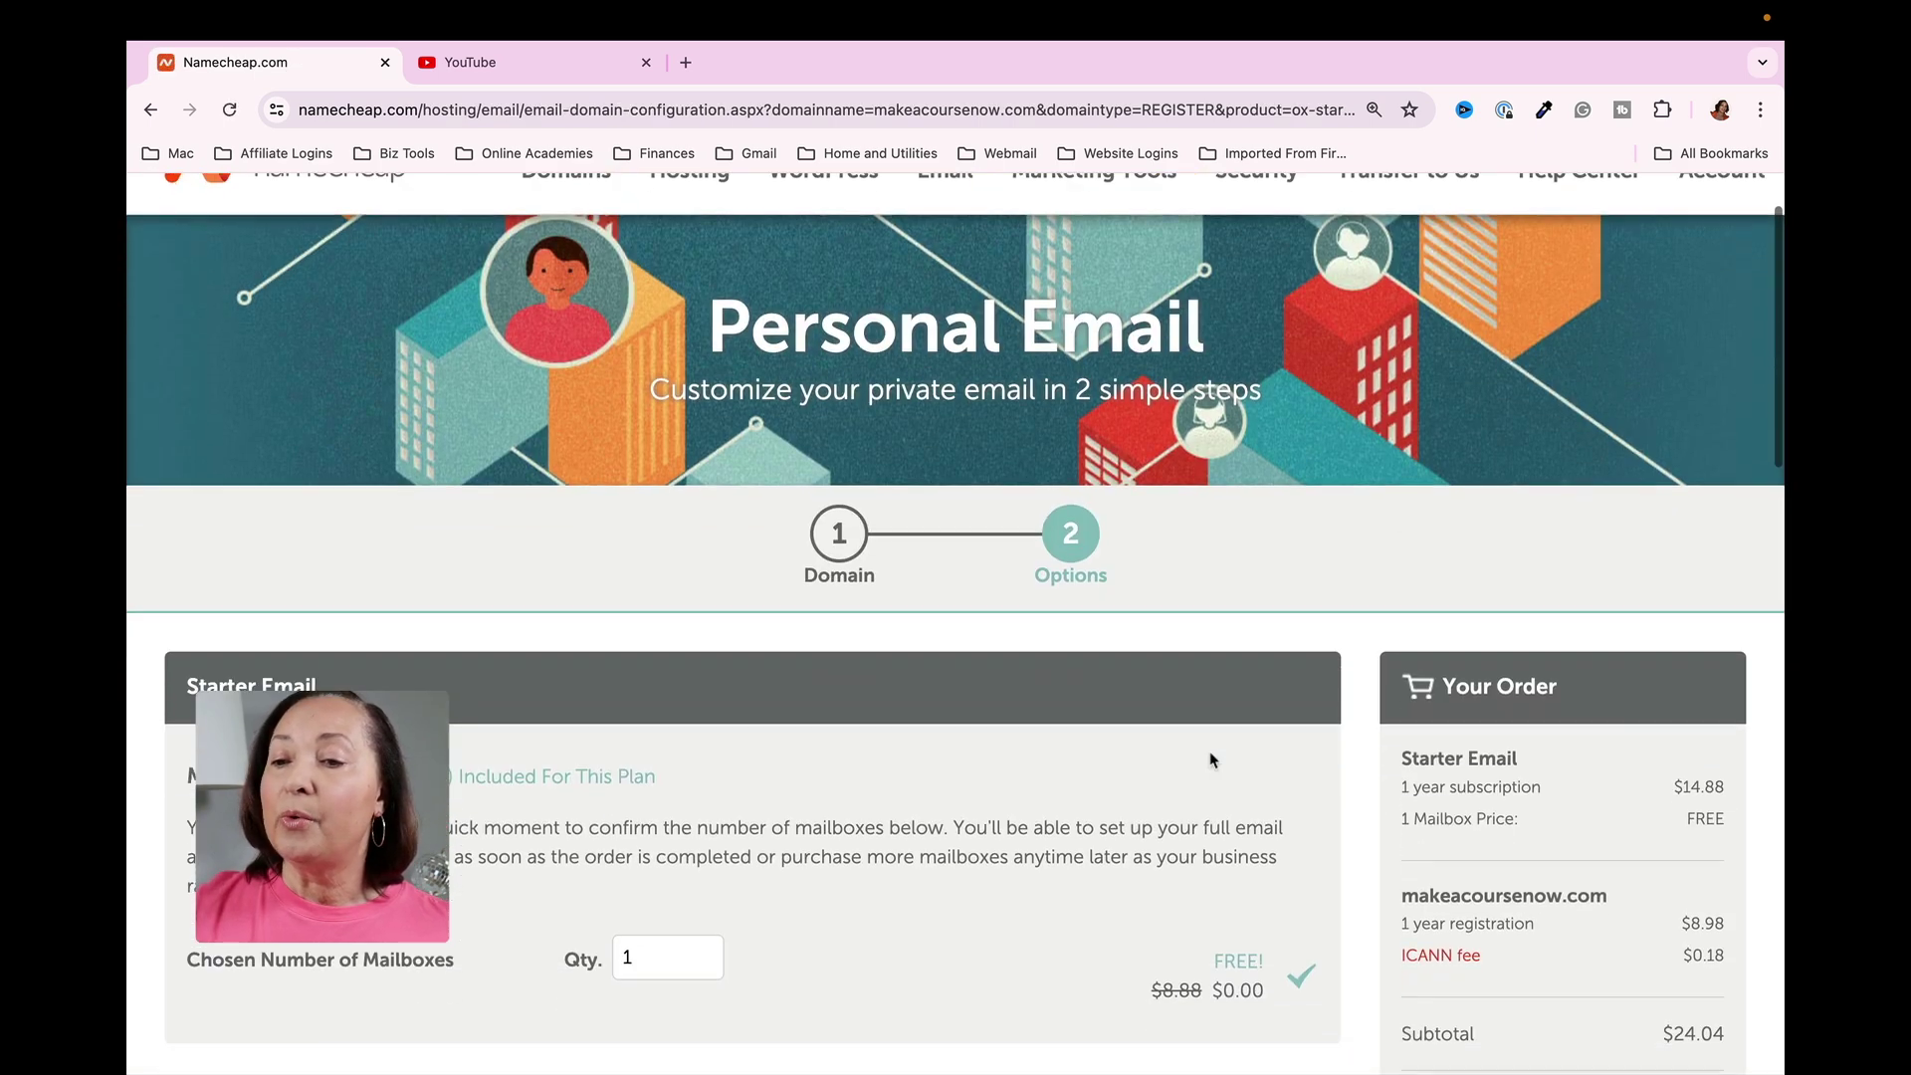
scroll(1210, 760, down, 1)
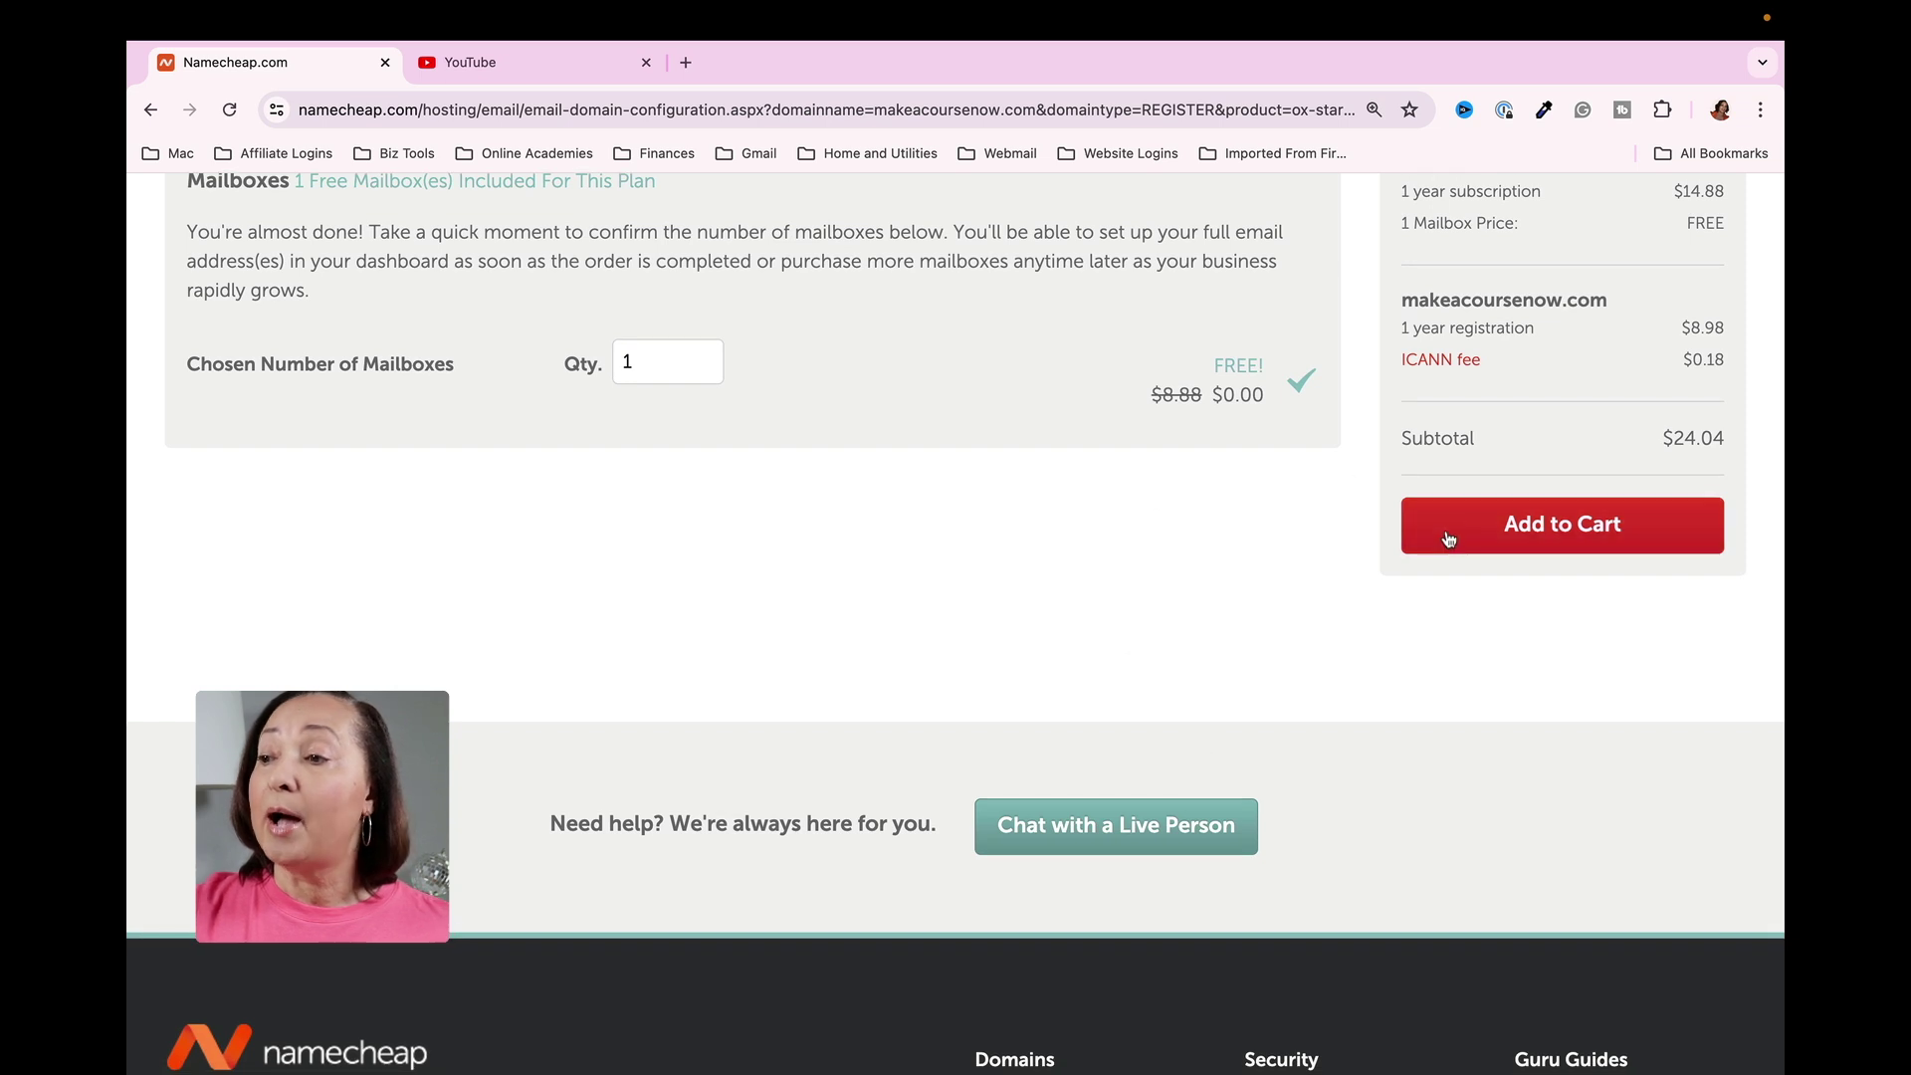
scroll(1497, 593, up, 2)
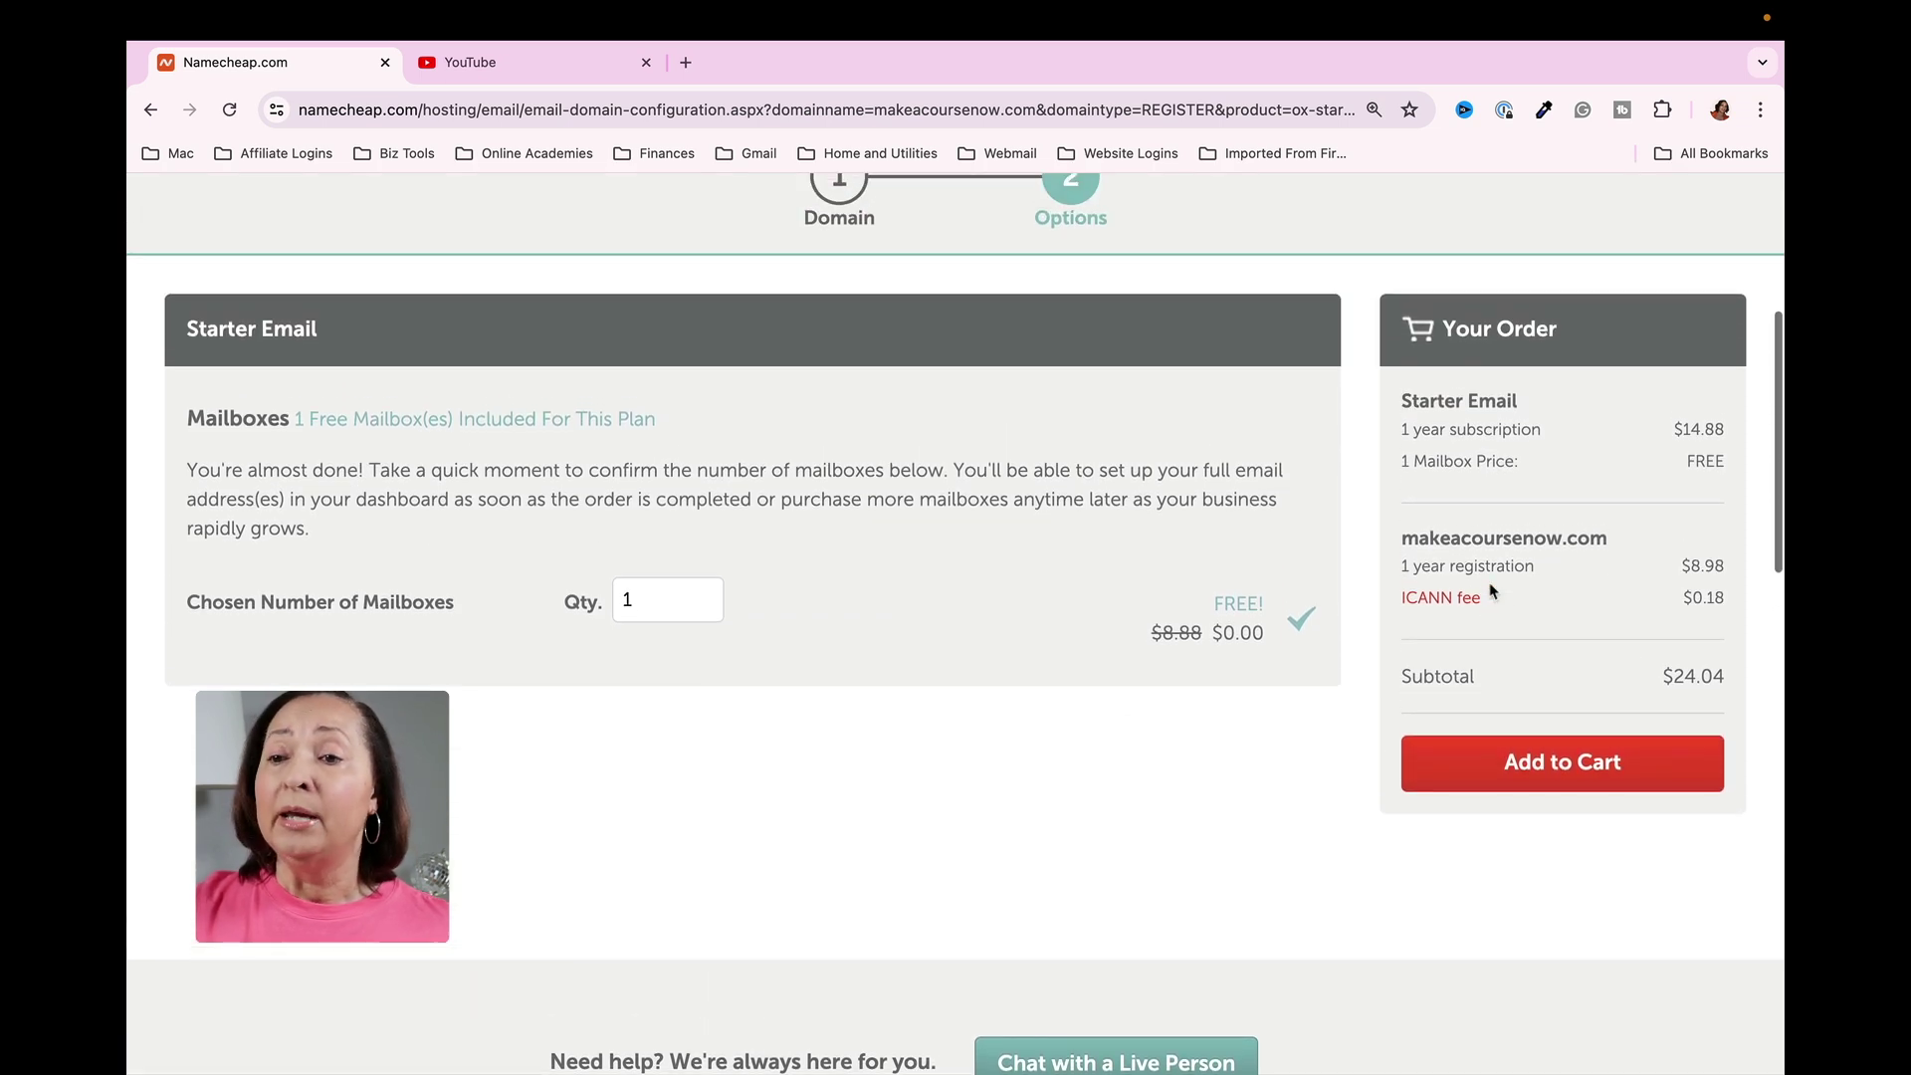
scroll(608, 635, down, 1)
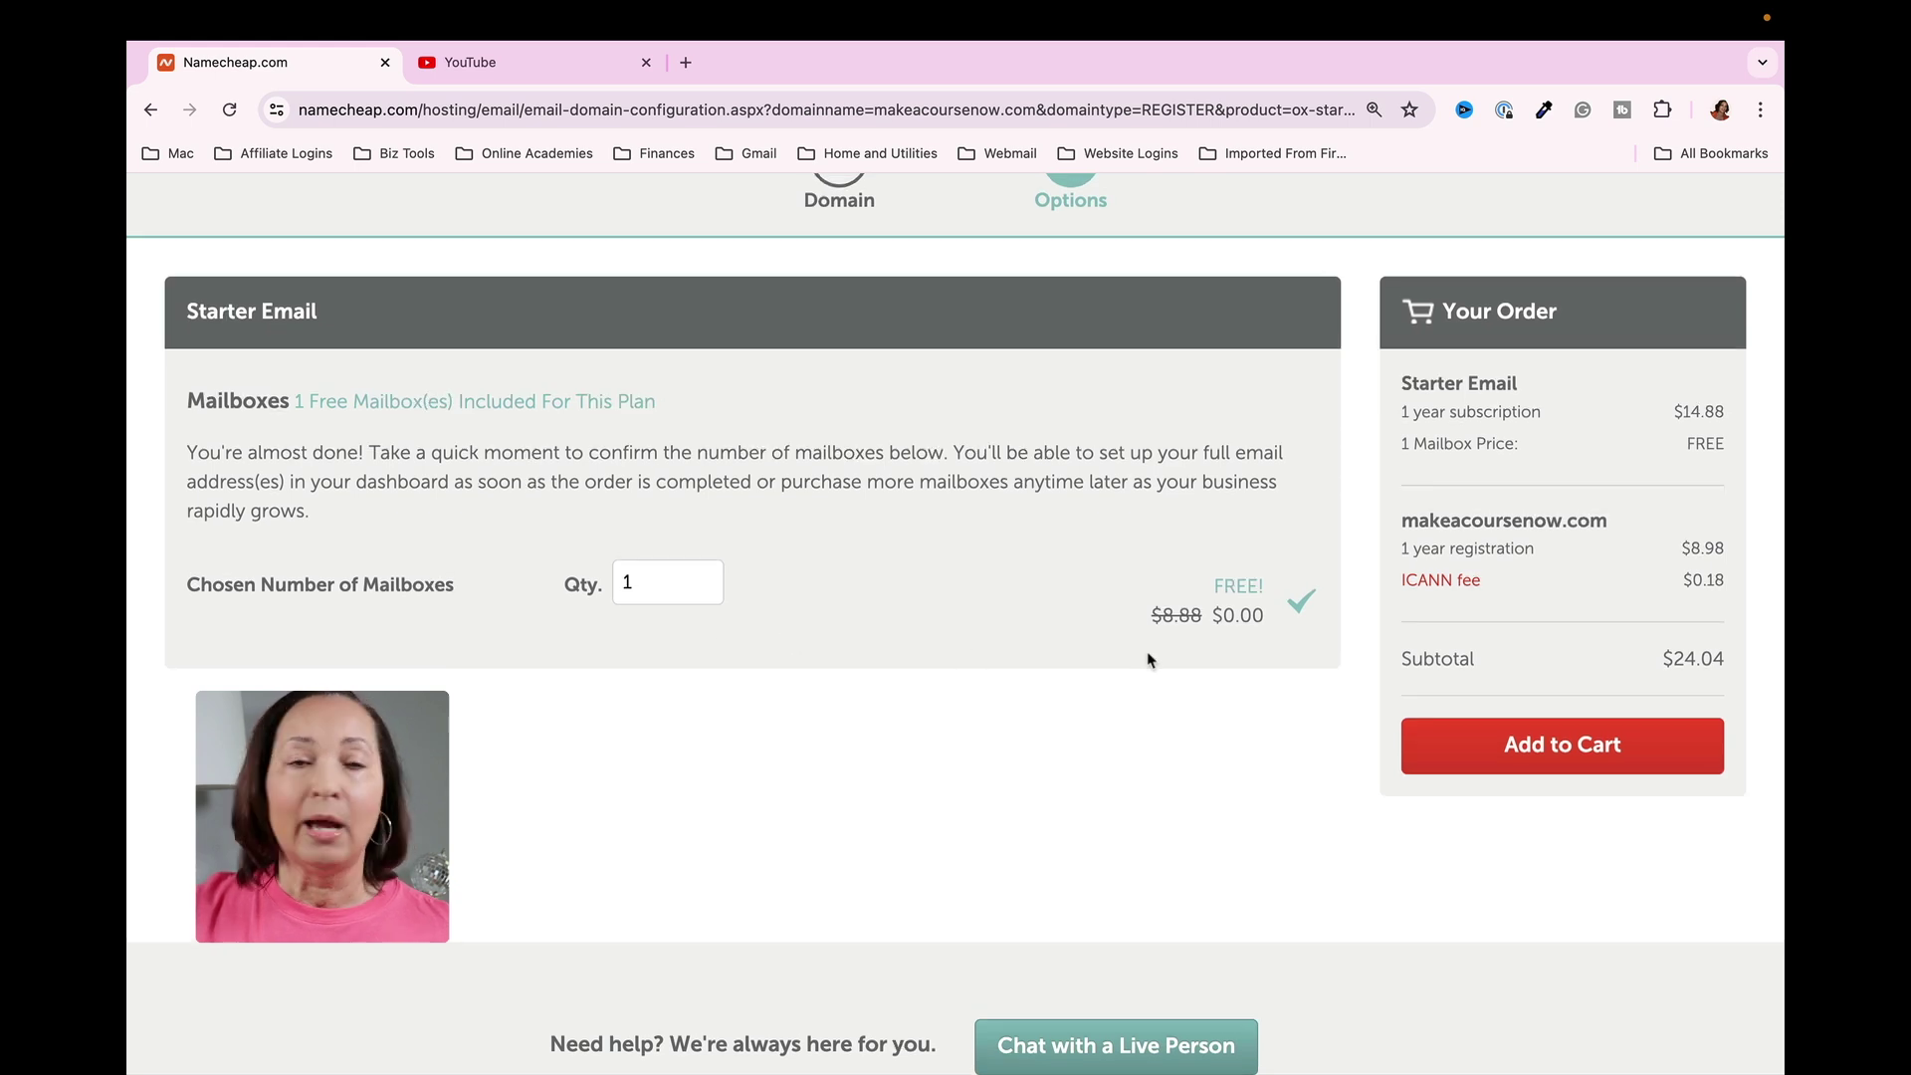
- Add the order to the cart and check that MSMEMAIL24 is applied for a $21.04 subtotal
click(1587, 753)
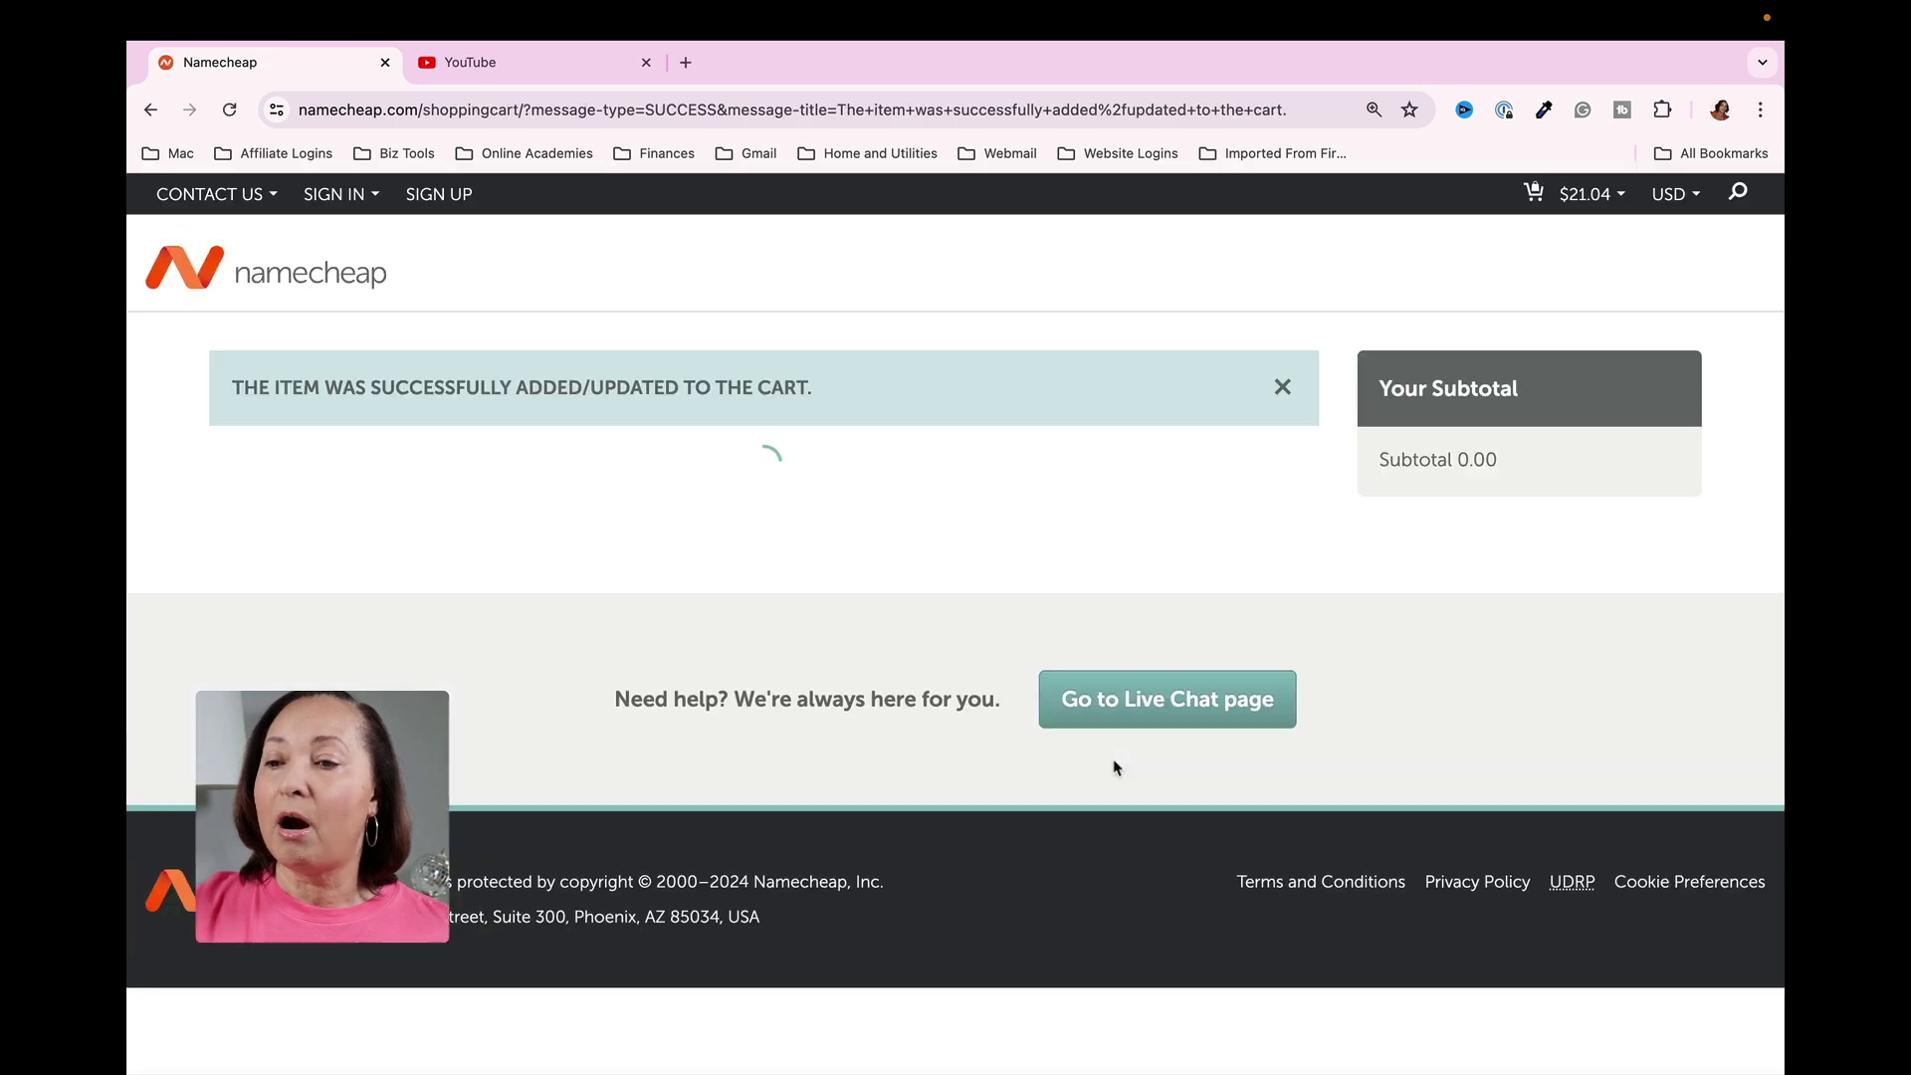
scroll(1115, 766, down, 1)
scroll(1116, 768, down, 1)
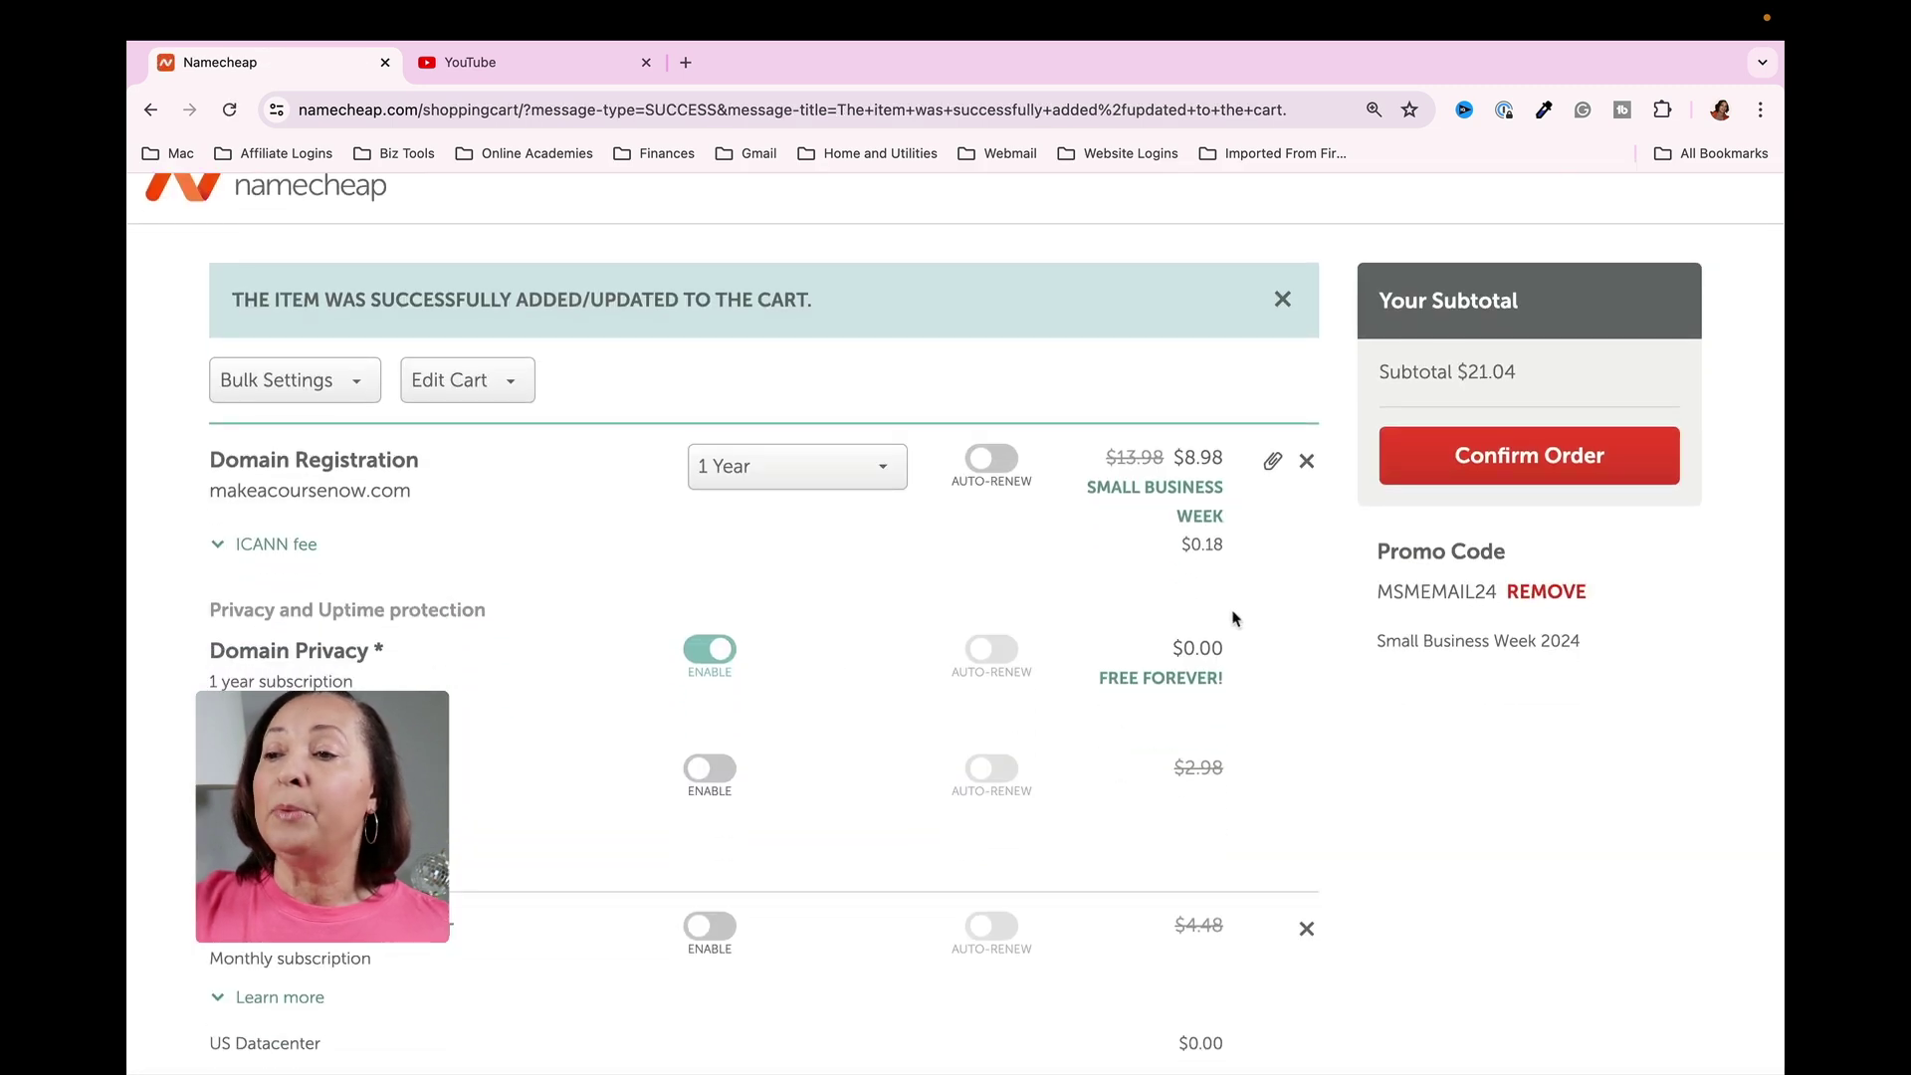
scroll(1344, 722, down, 1)
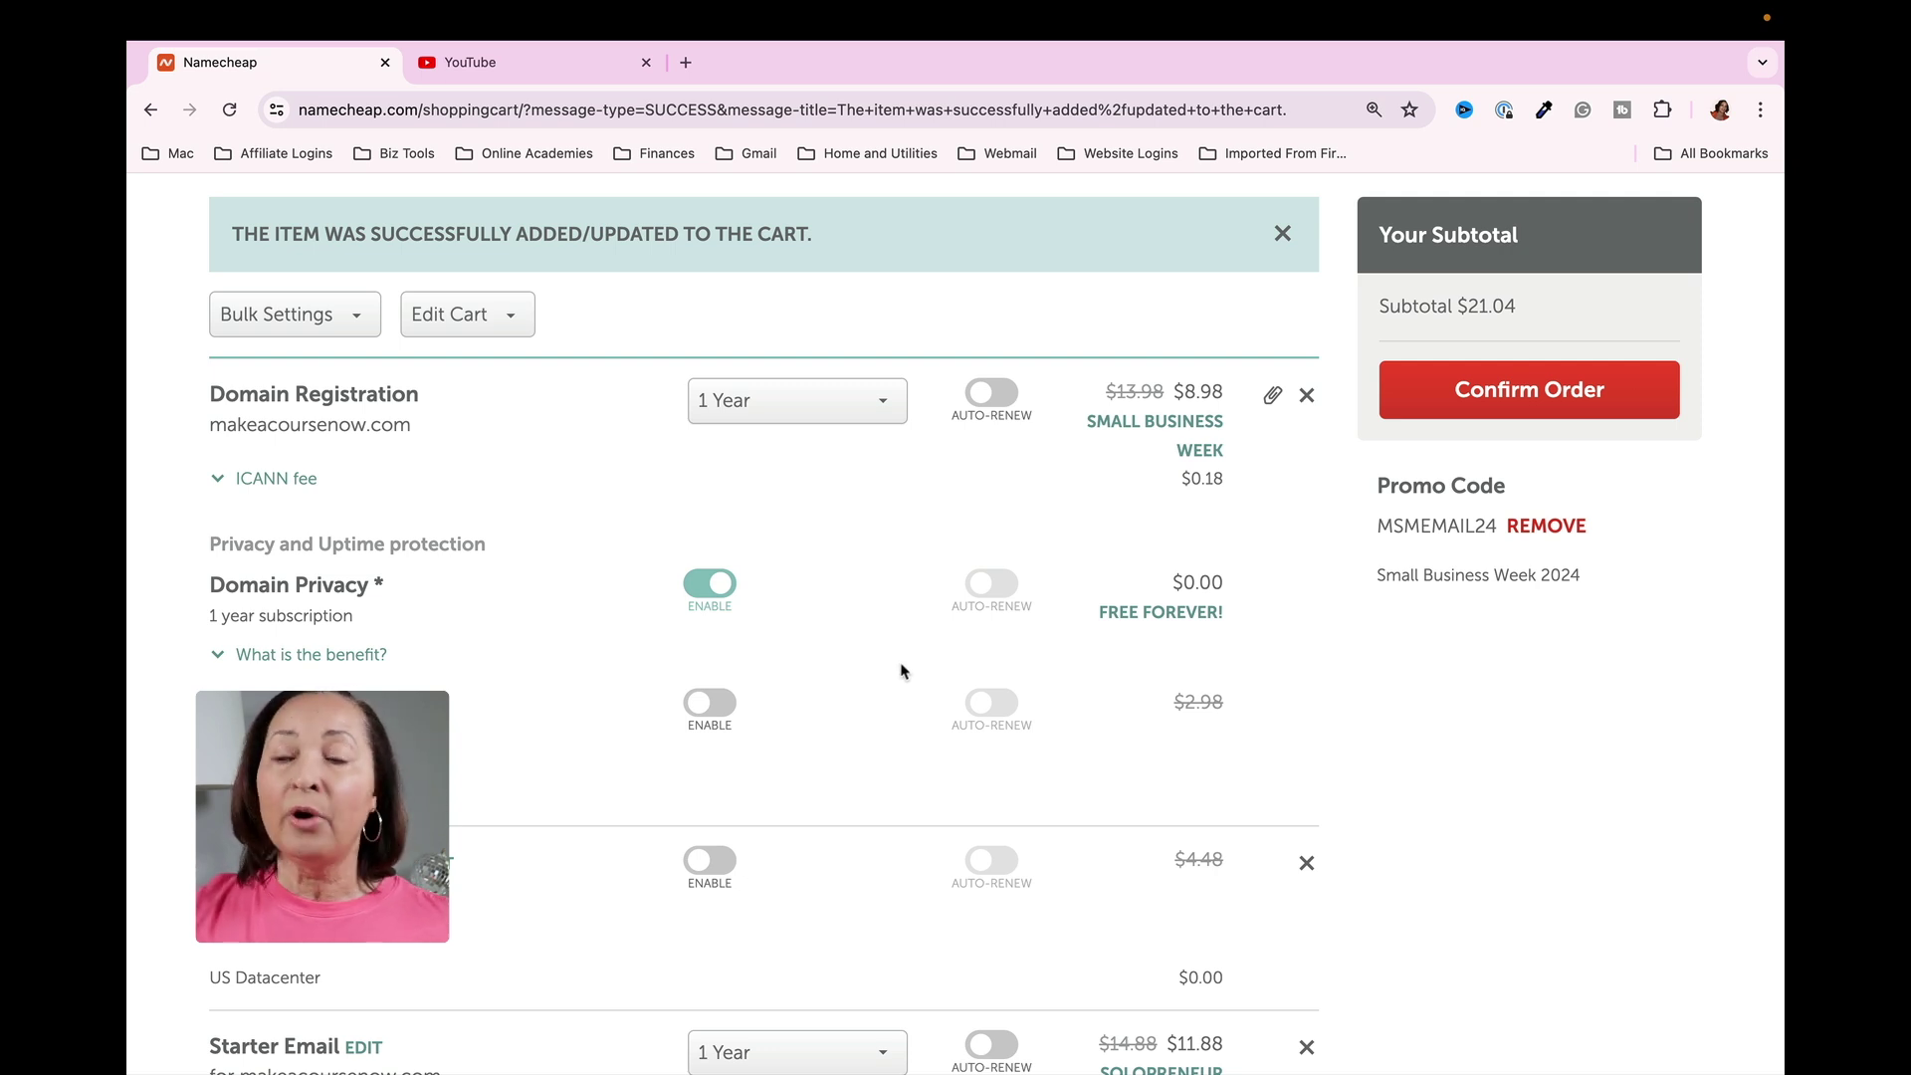
scroll(903, 670, down, 1)
scroll(903, 671, down, 5)
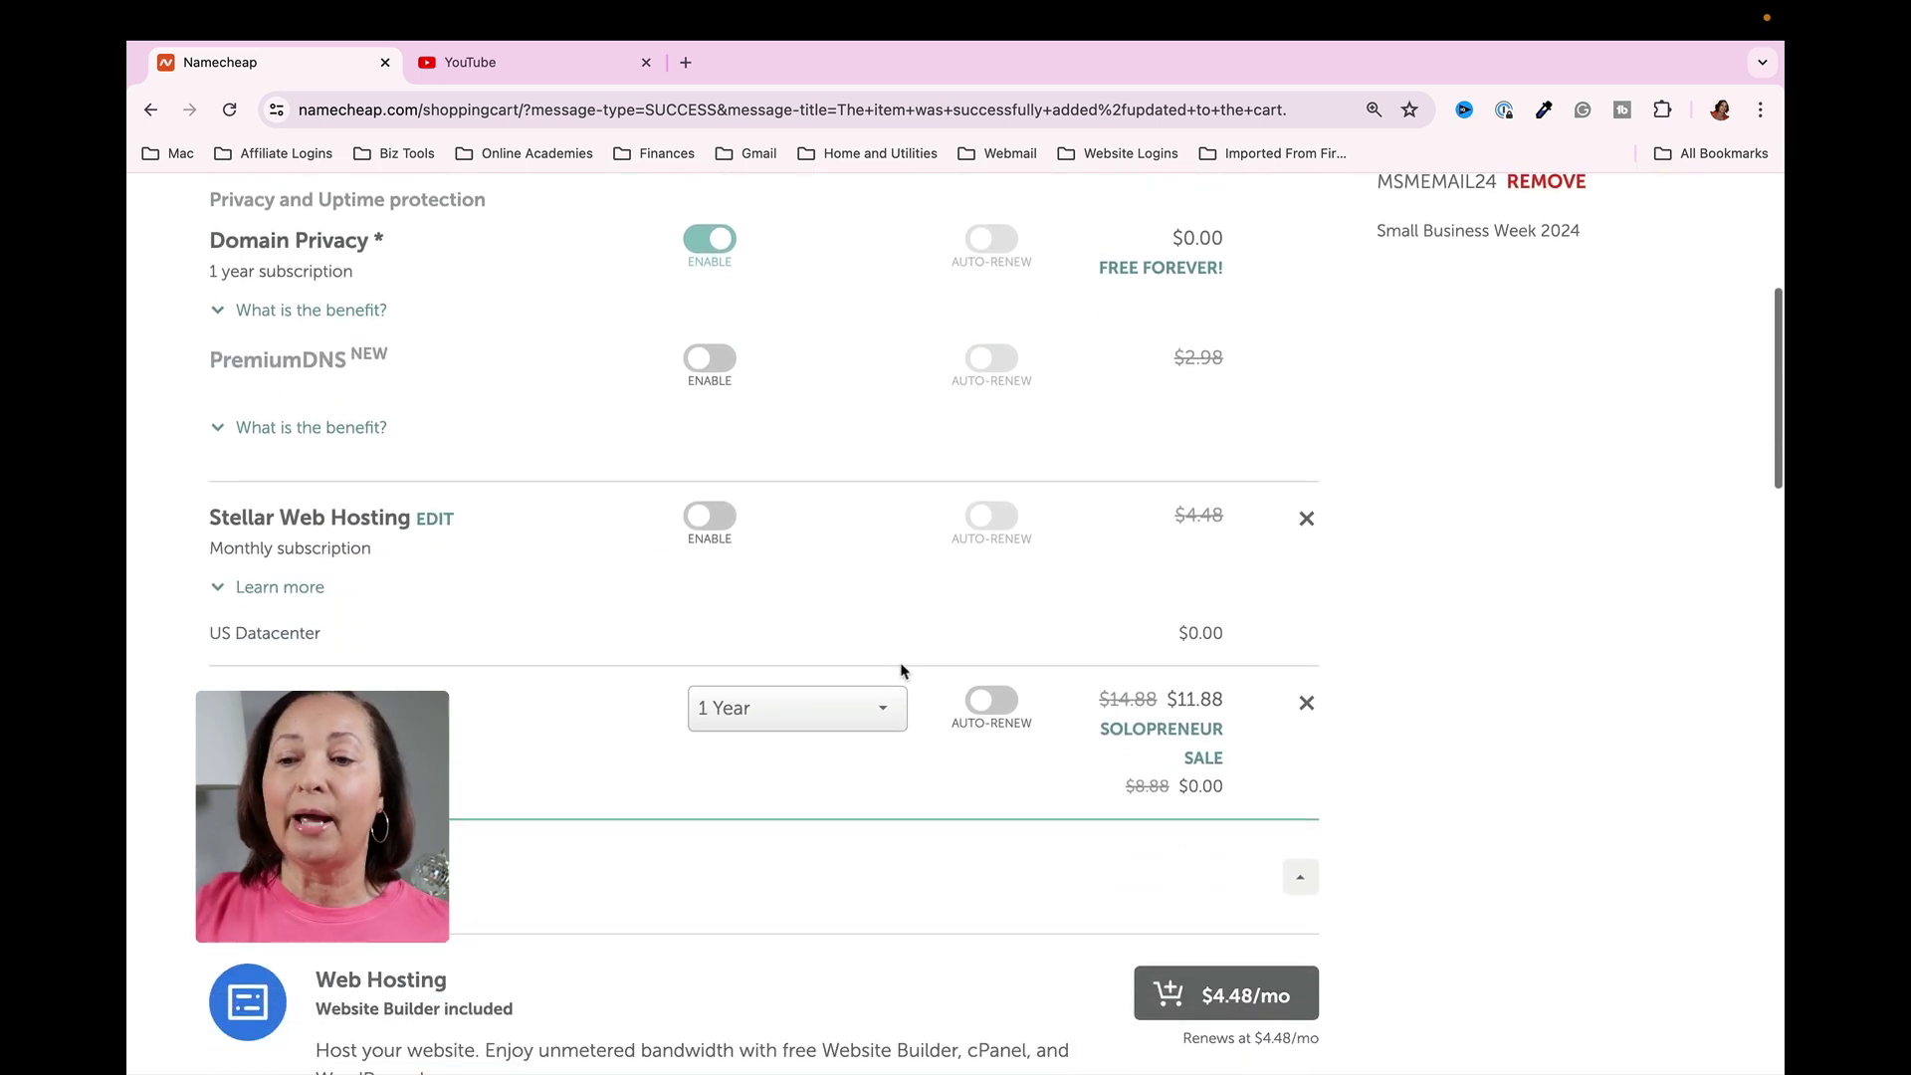
scroll(902, 671, up, 8)
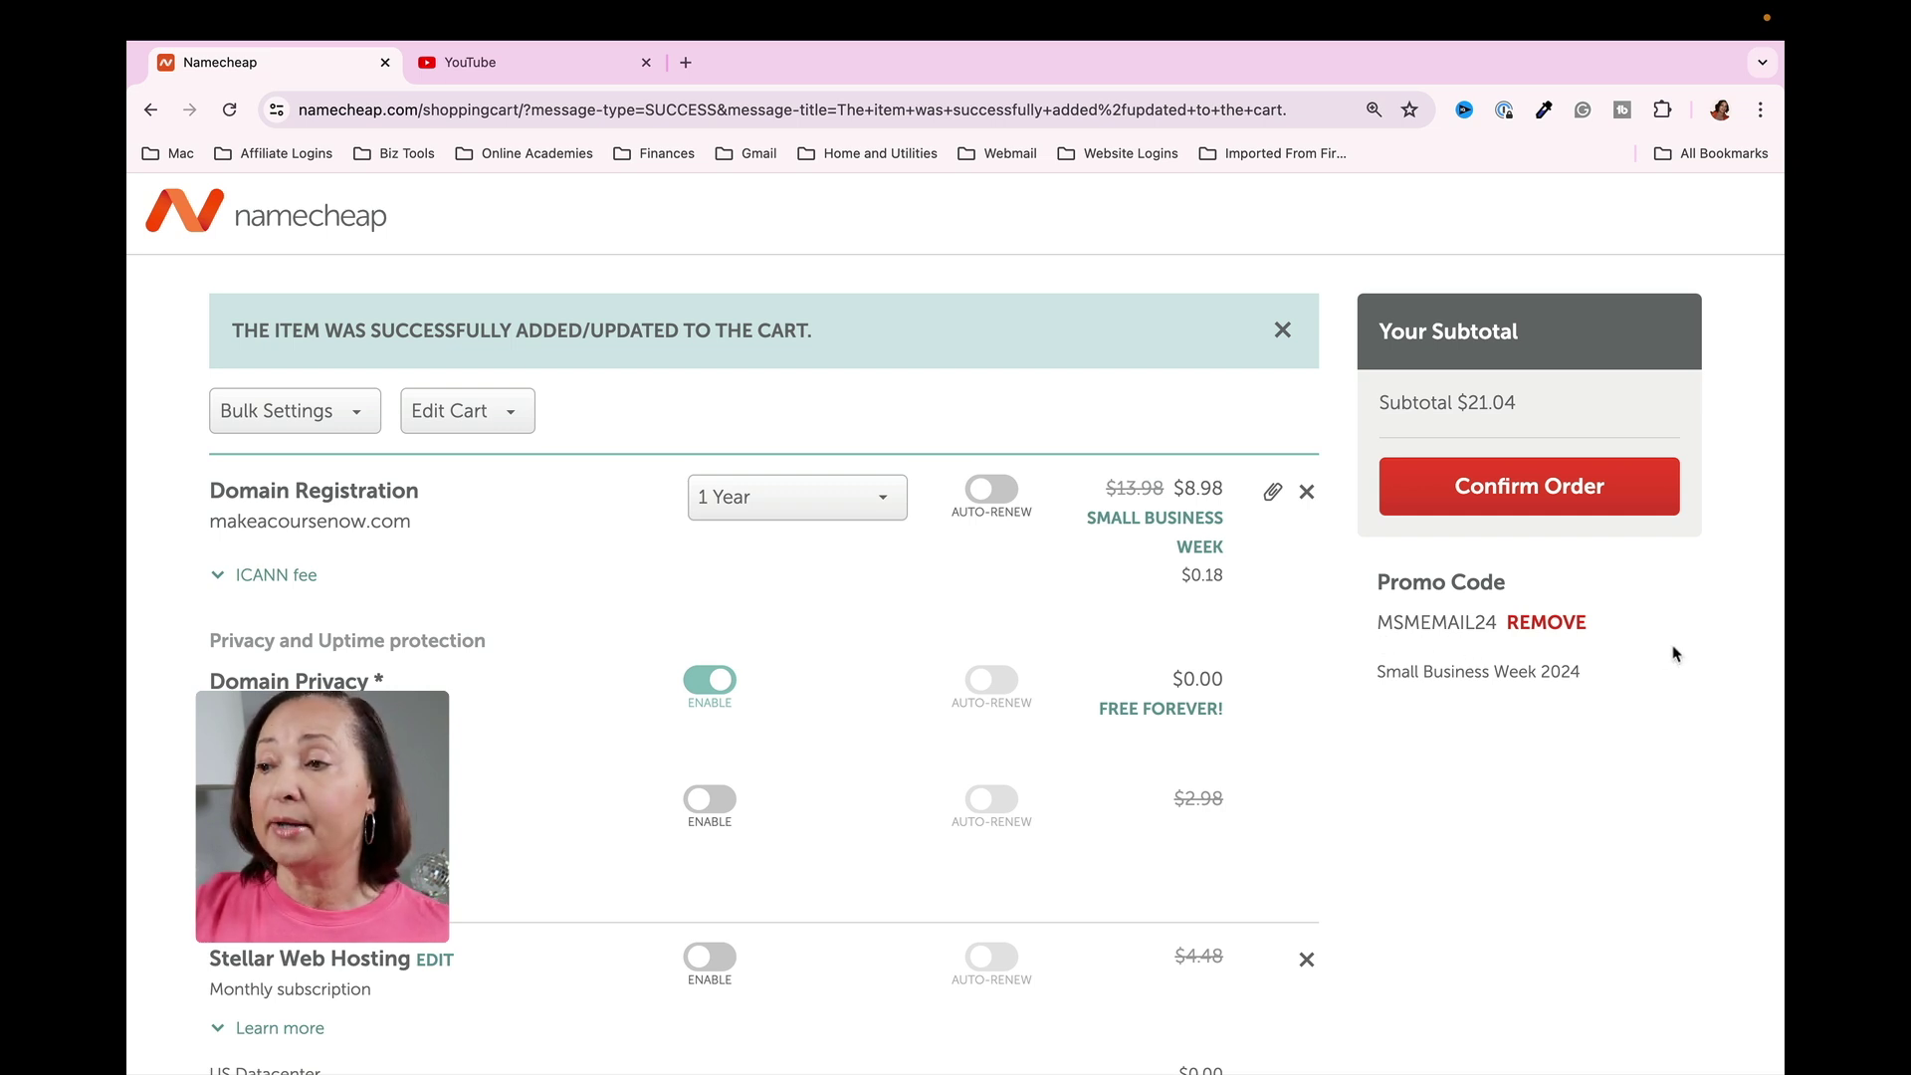
scroll(1673, 653, up, 1)
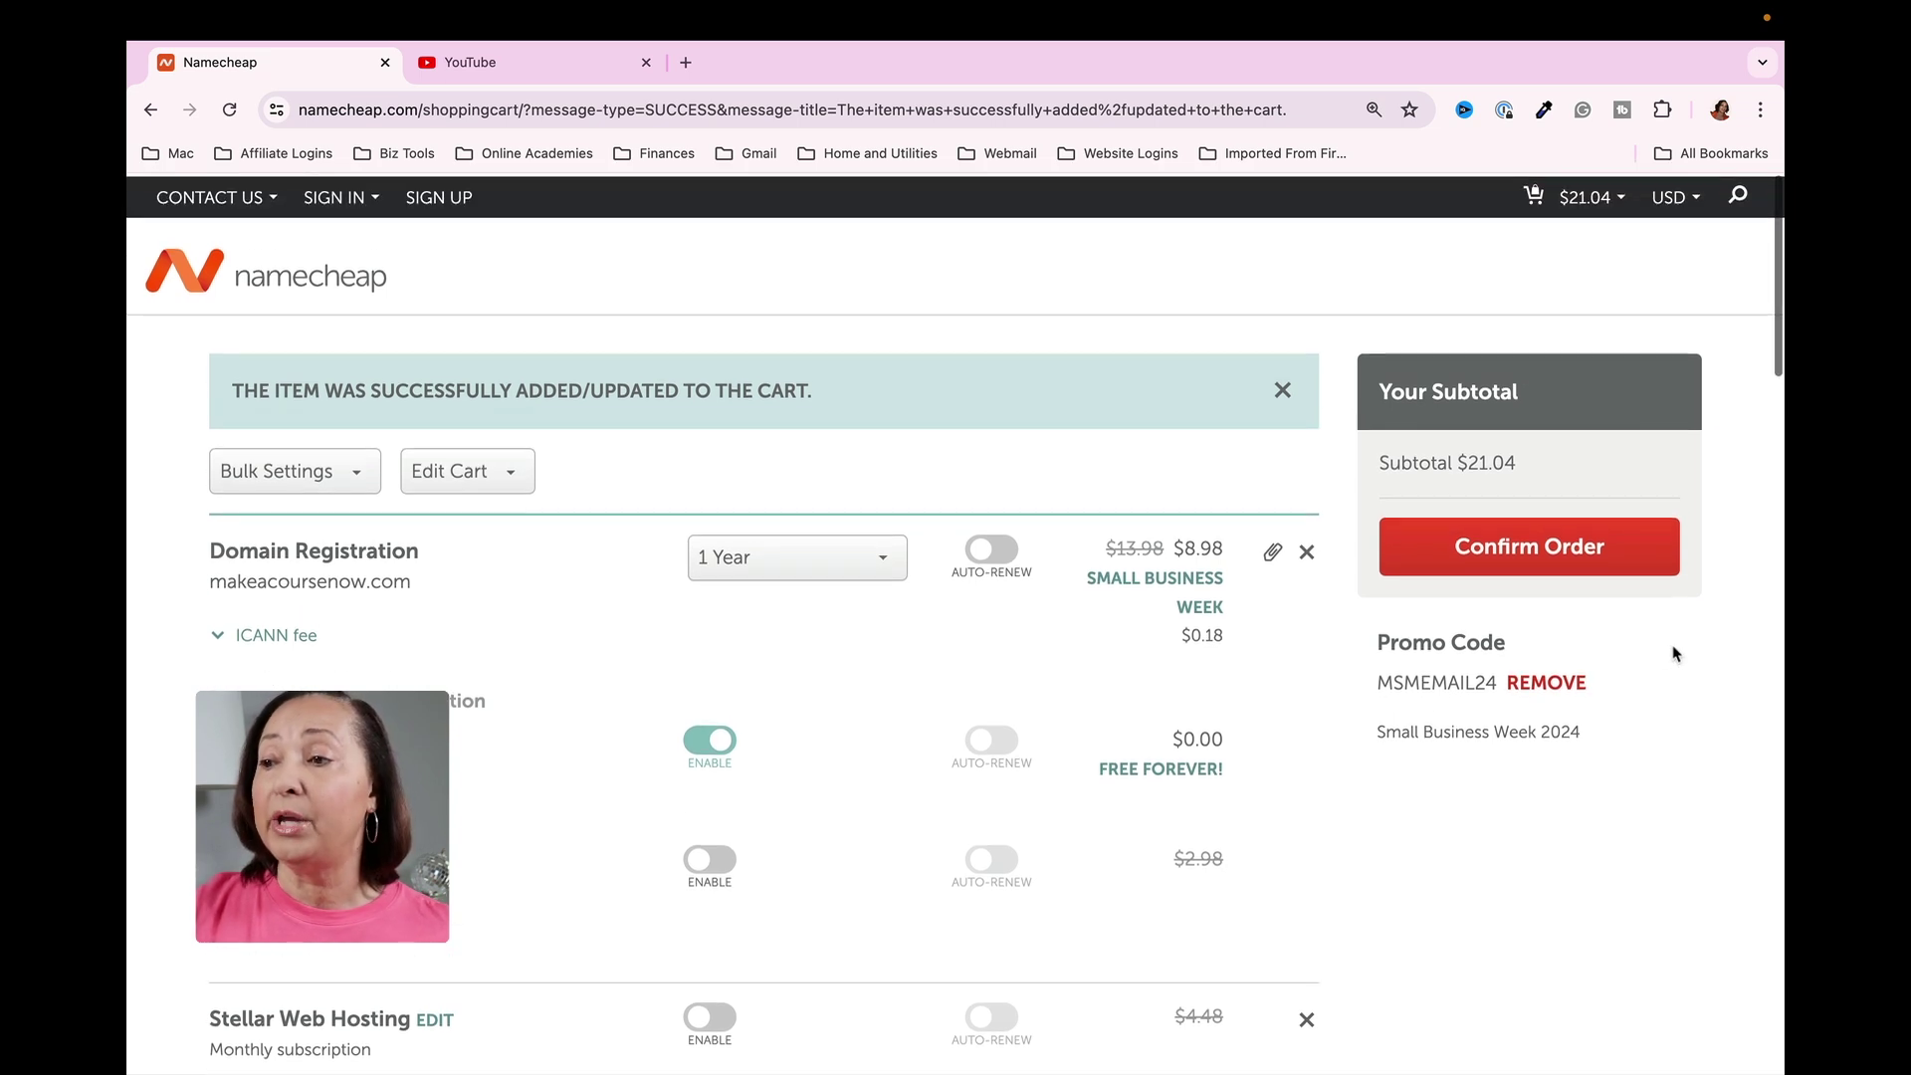
- Check out and submit the address step with Domain Privacy enabled for makeacoursenow.com
click(1526, 547)
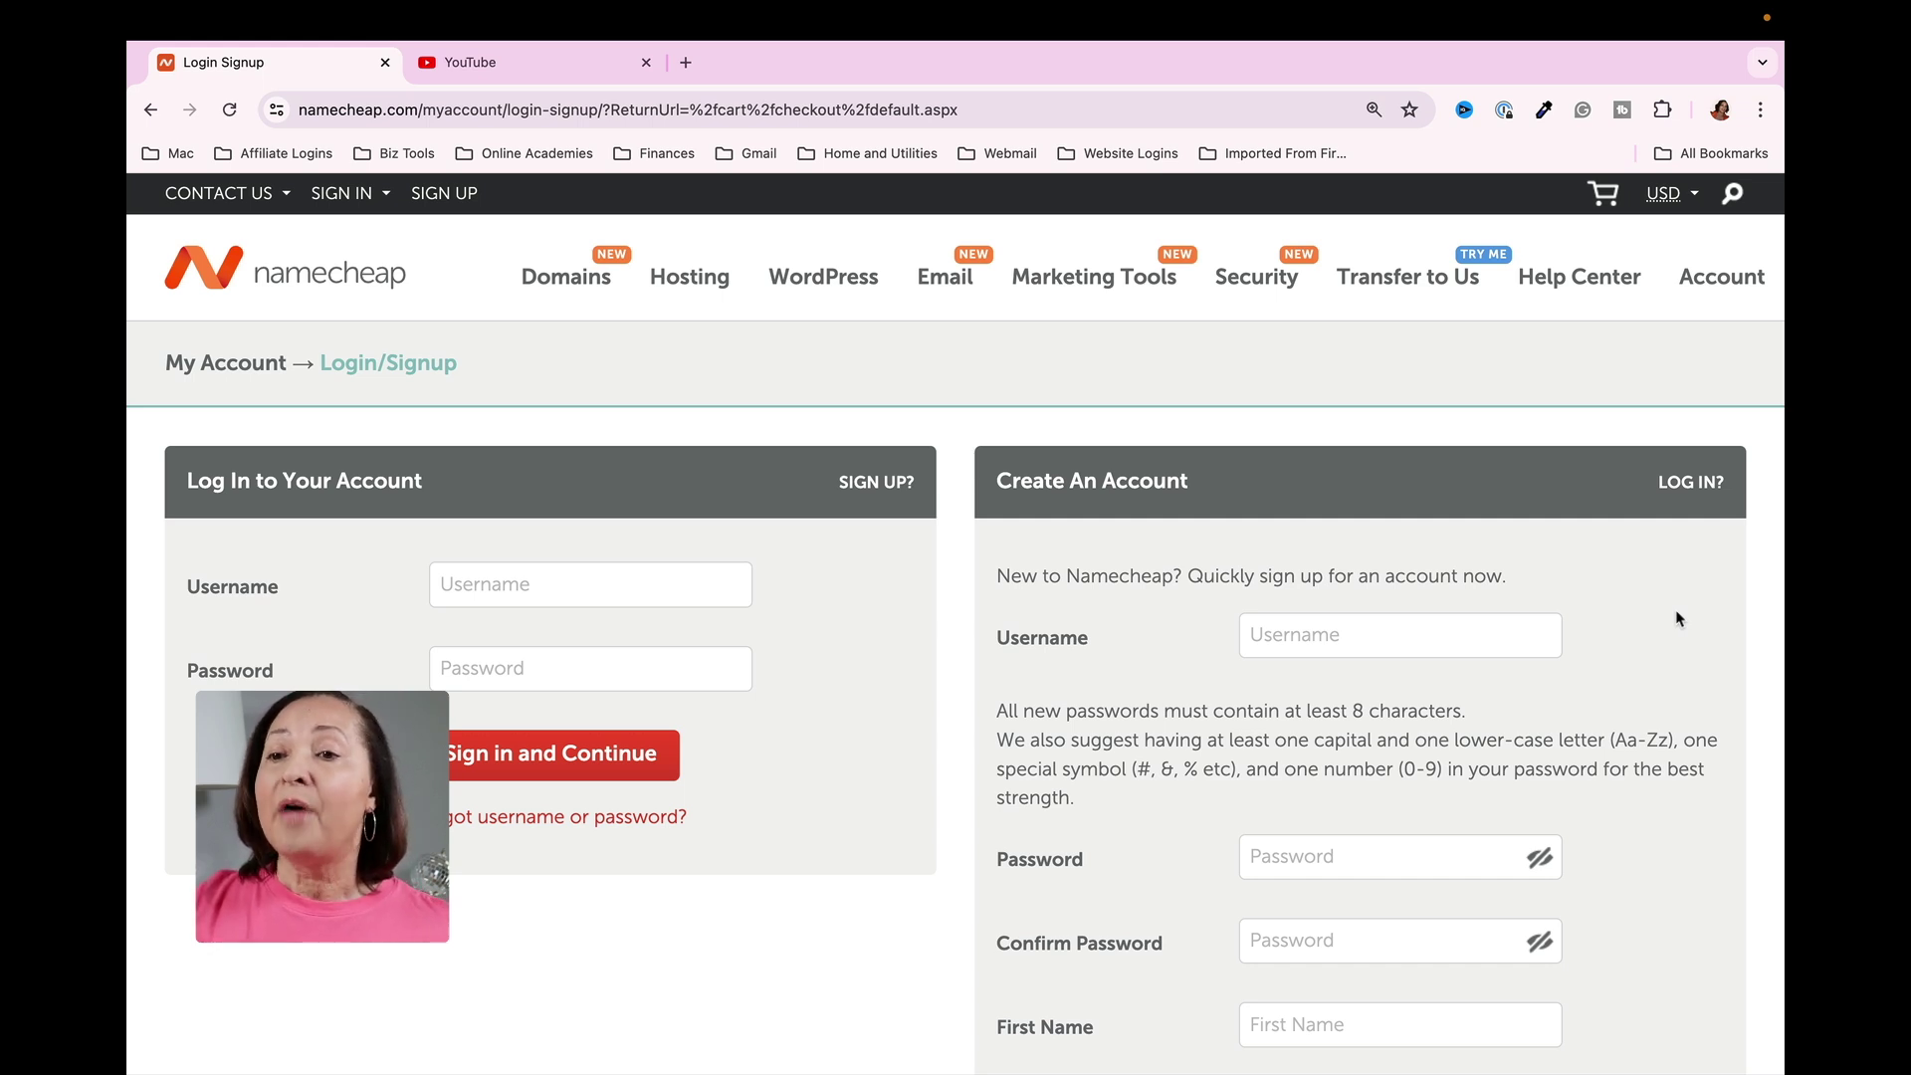
scroll(1678, 618, down, 2)
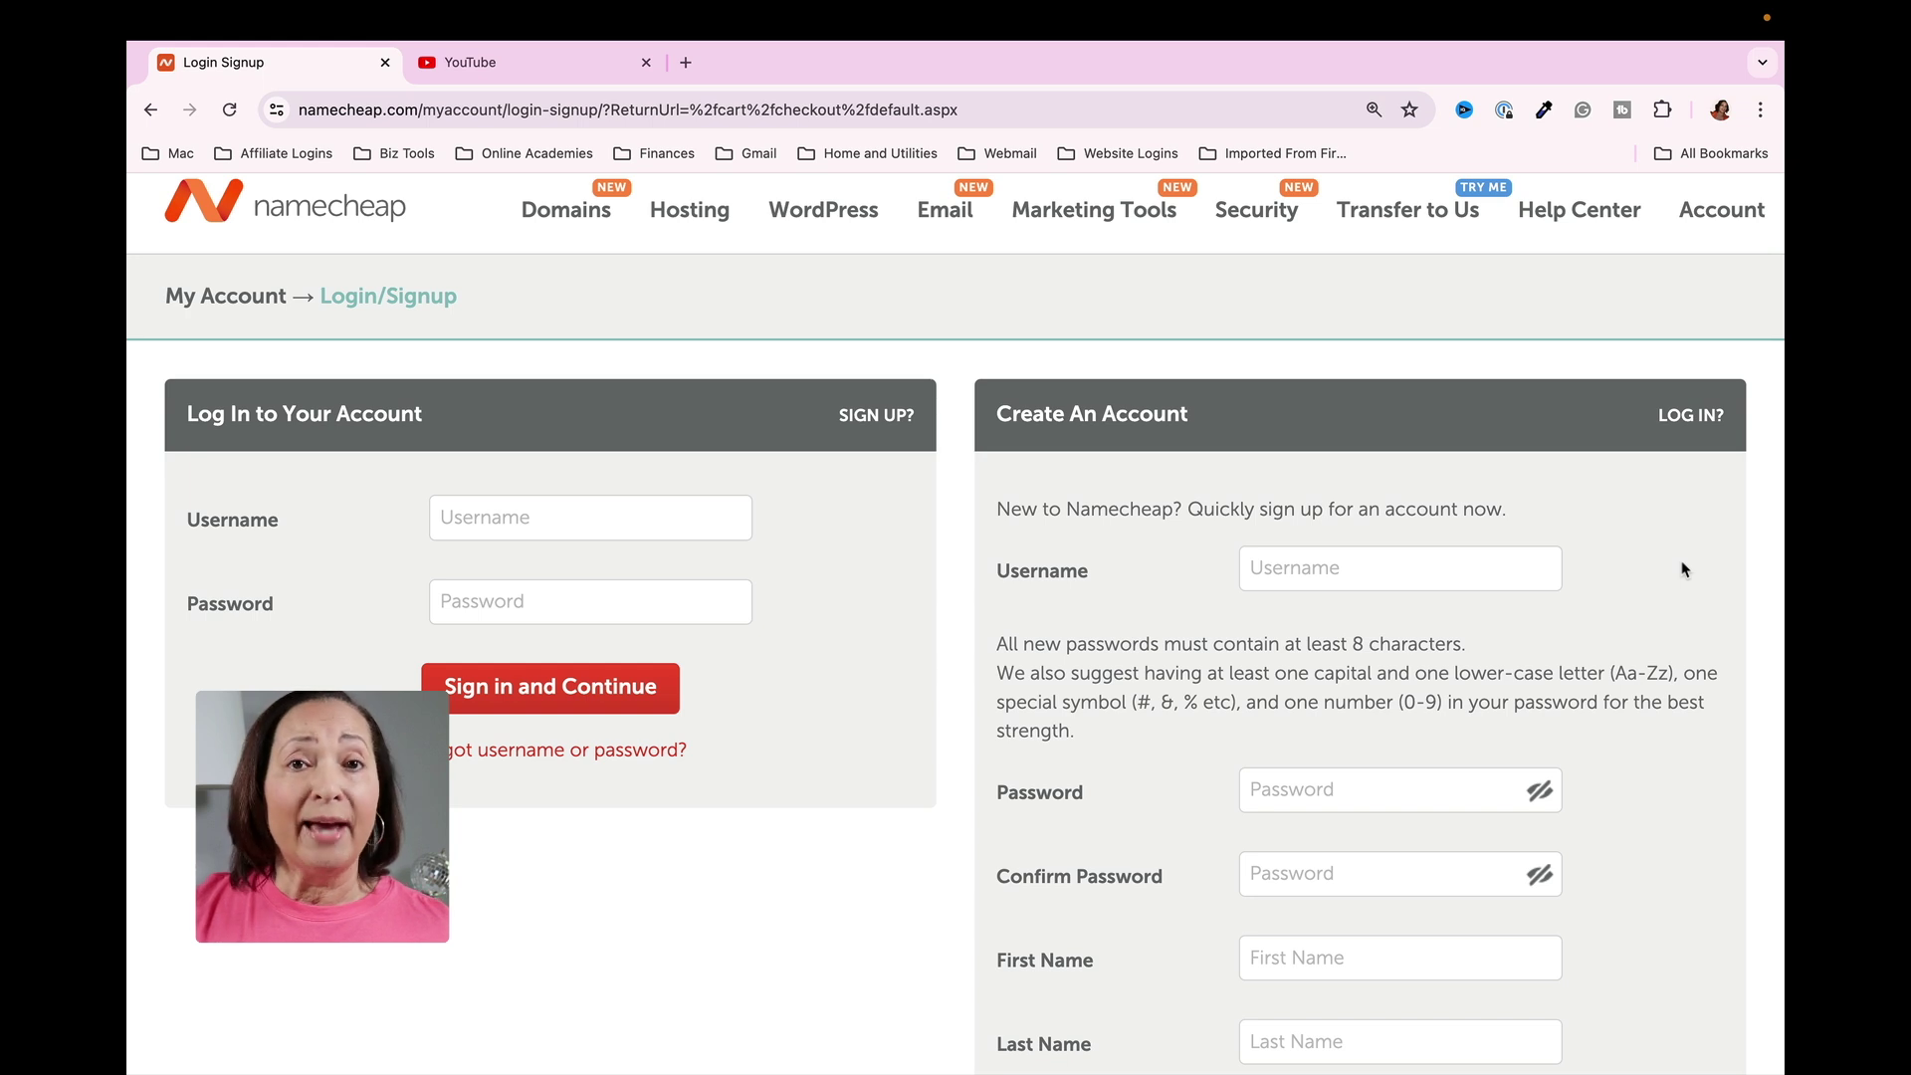
scroll(1683, 569, down, 4)
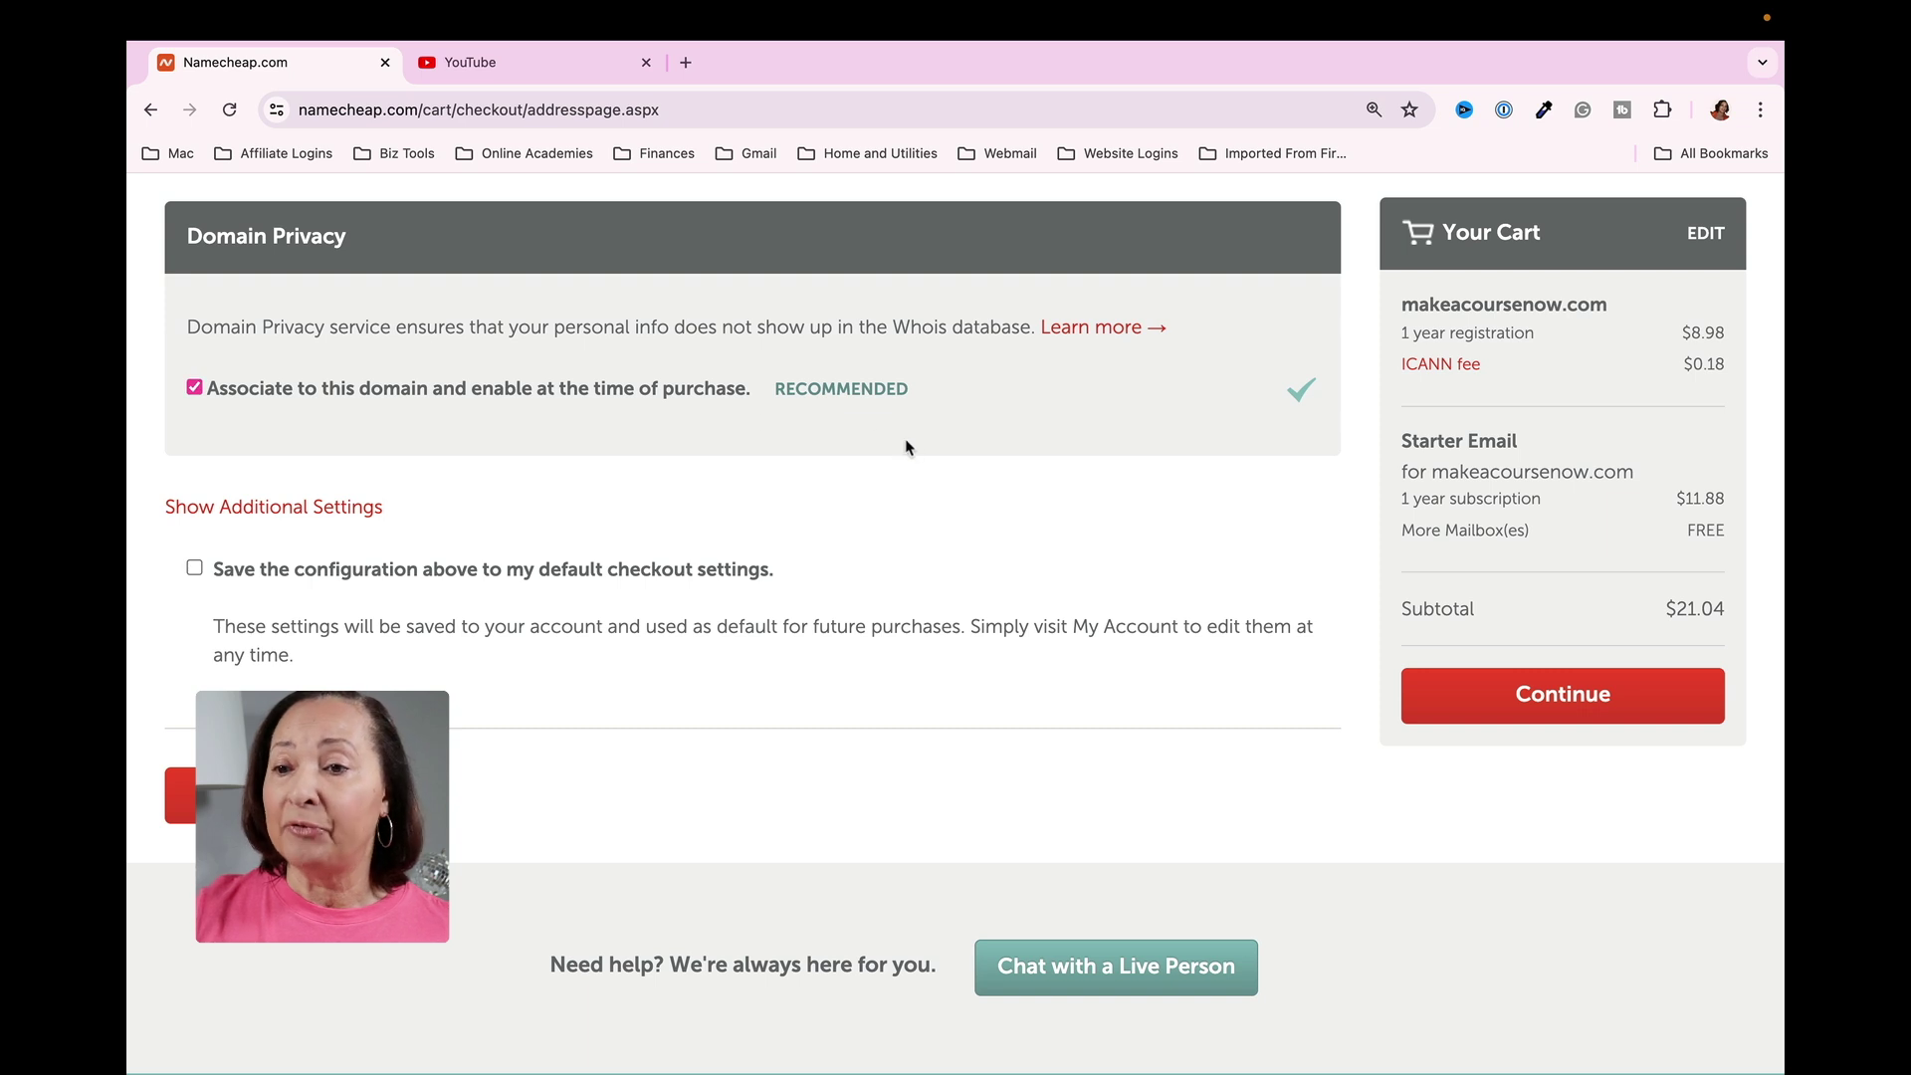
scroll(386, 502, down, 1)
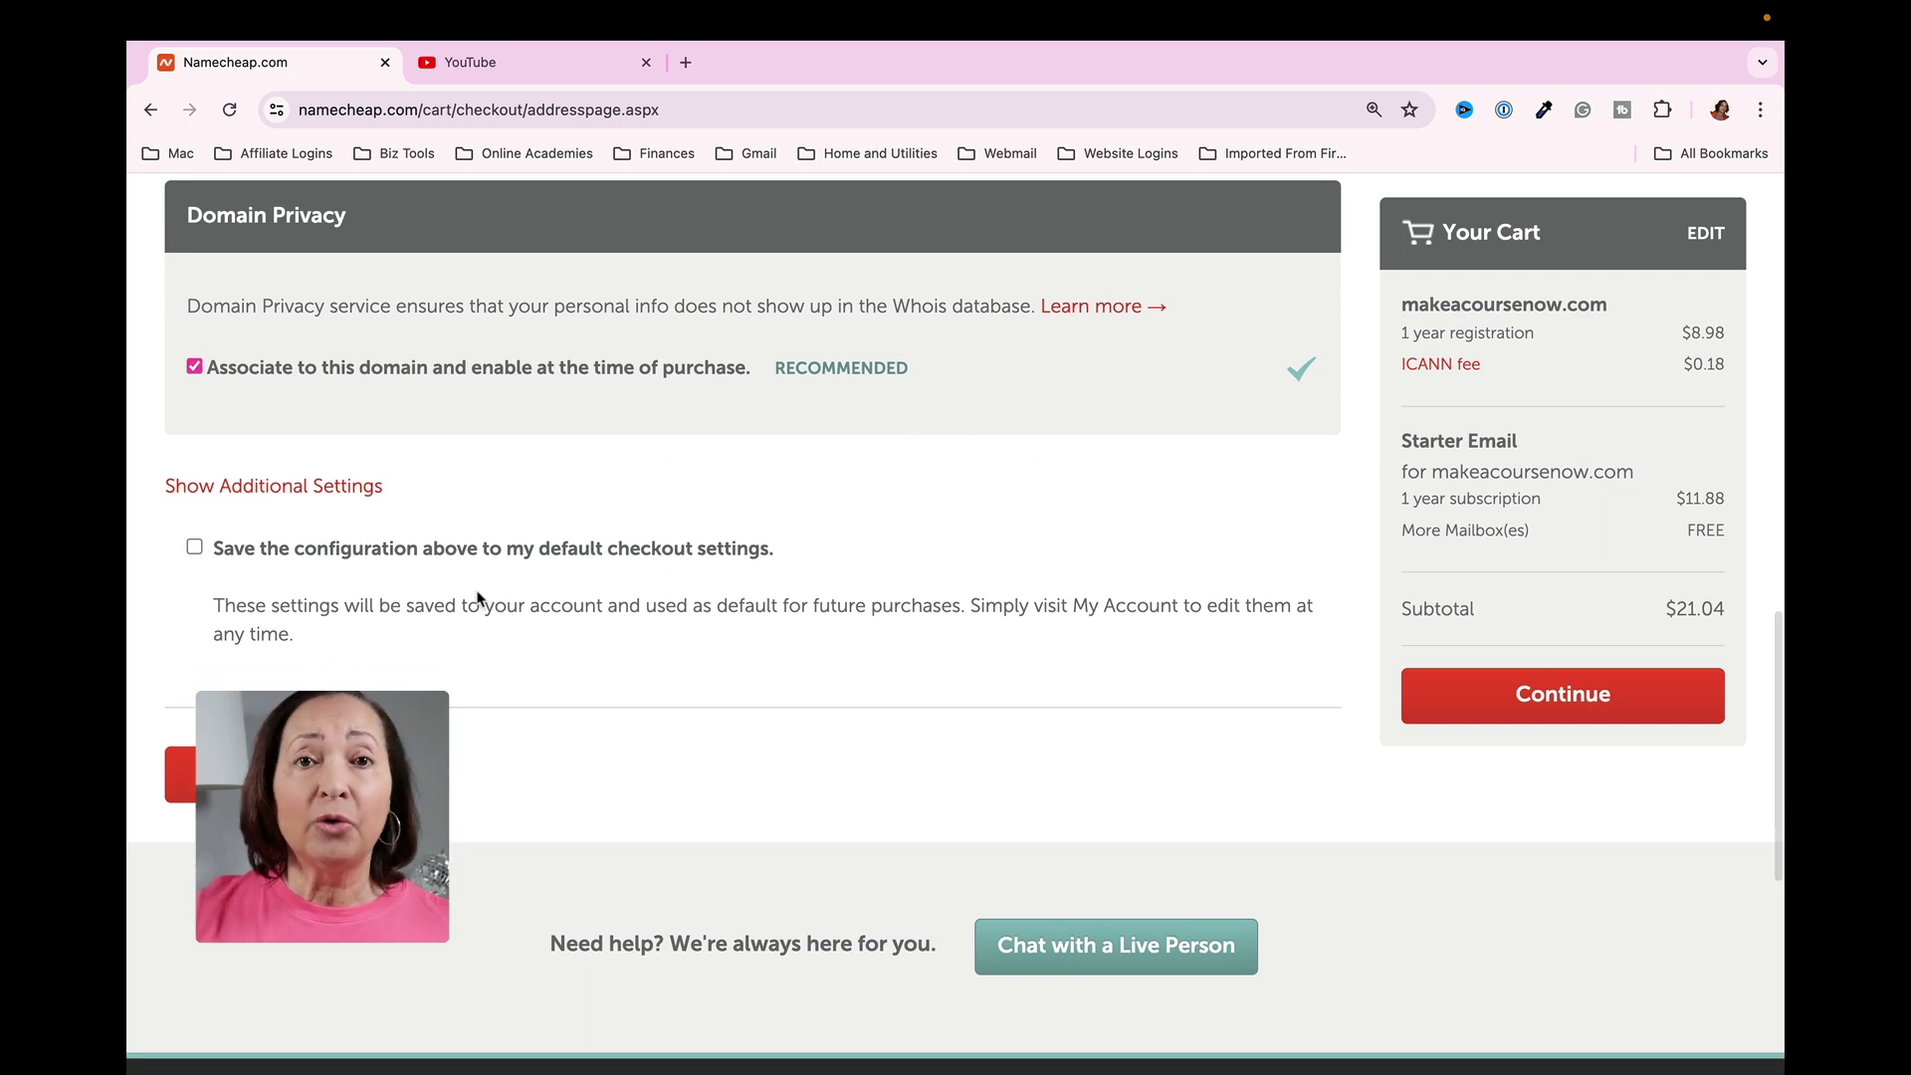
click(1558, 709)
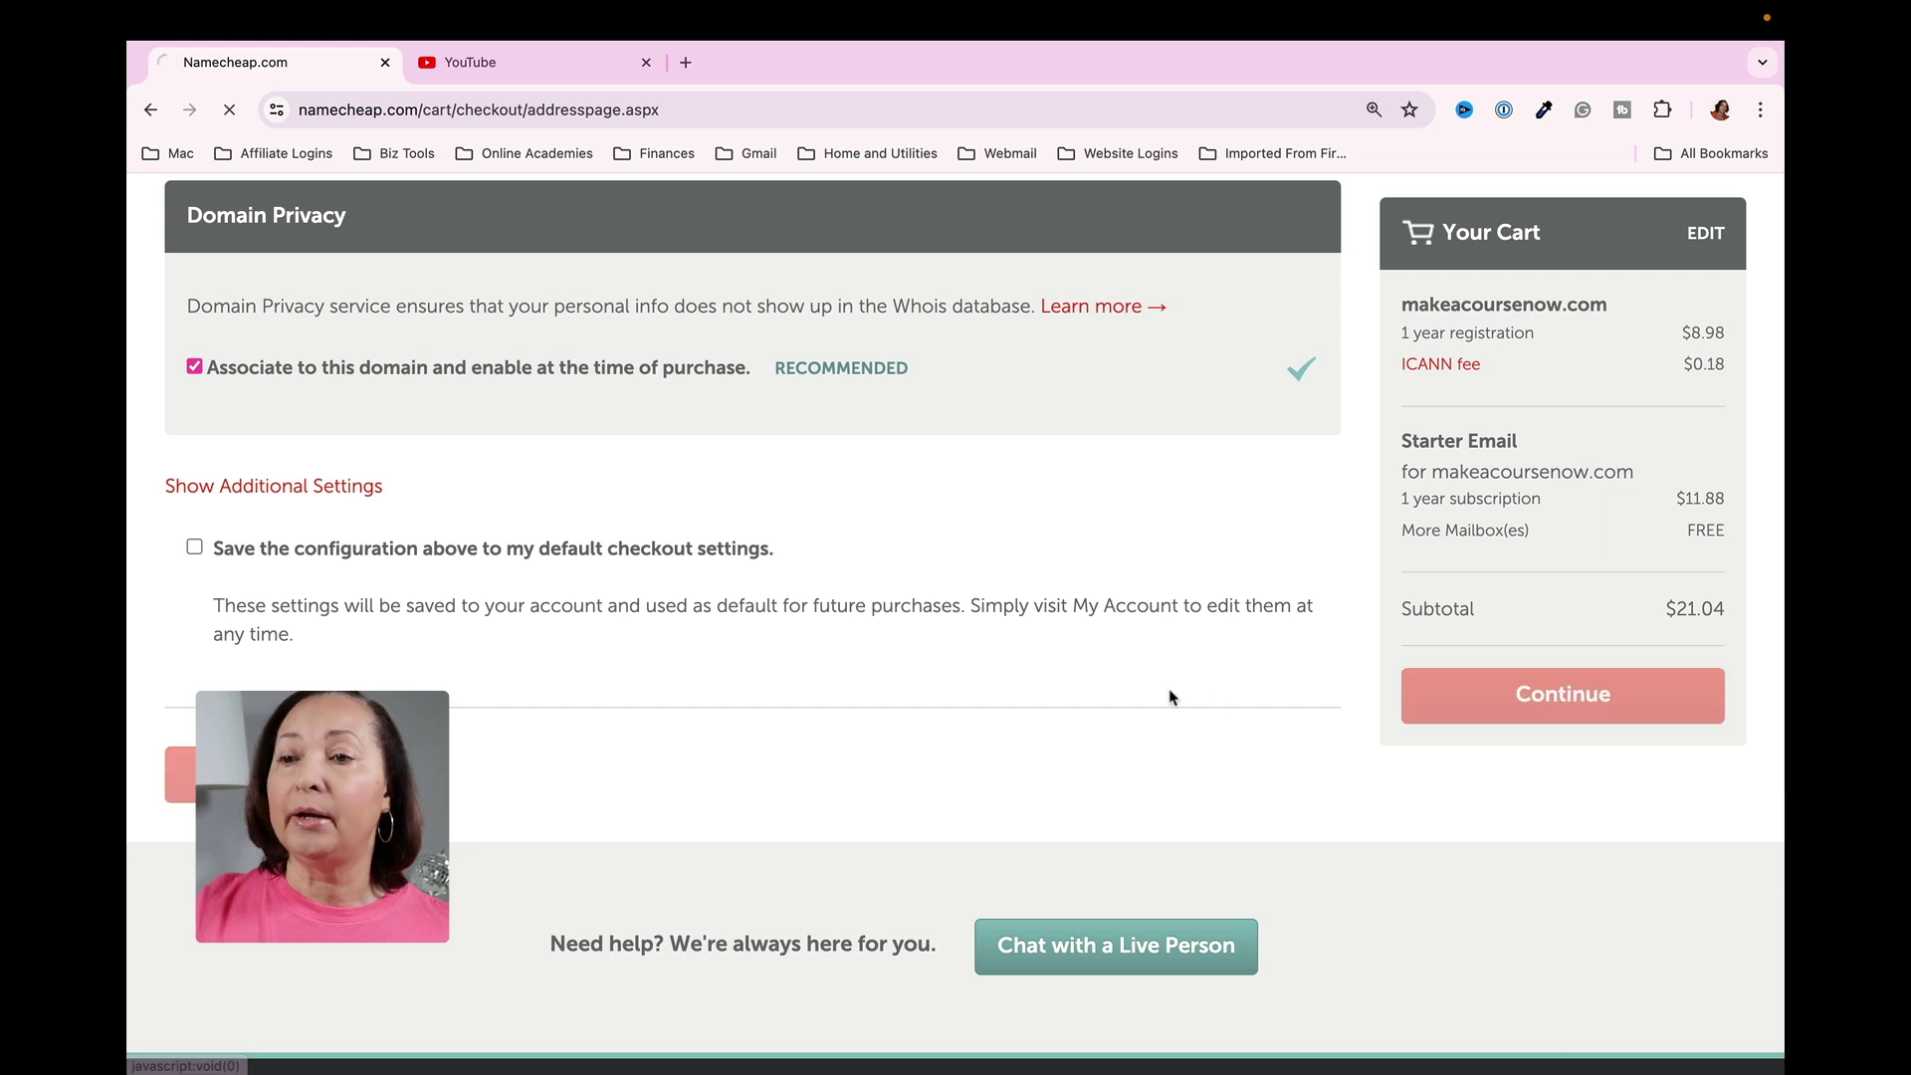
- Scroll through the payment page to confirm Secure Card Payment and that every auto-renewal box is unchecked
scroll(1171, 696, down, 4)
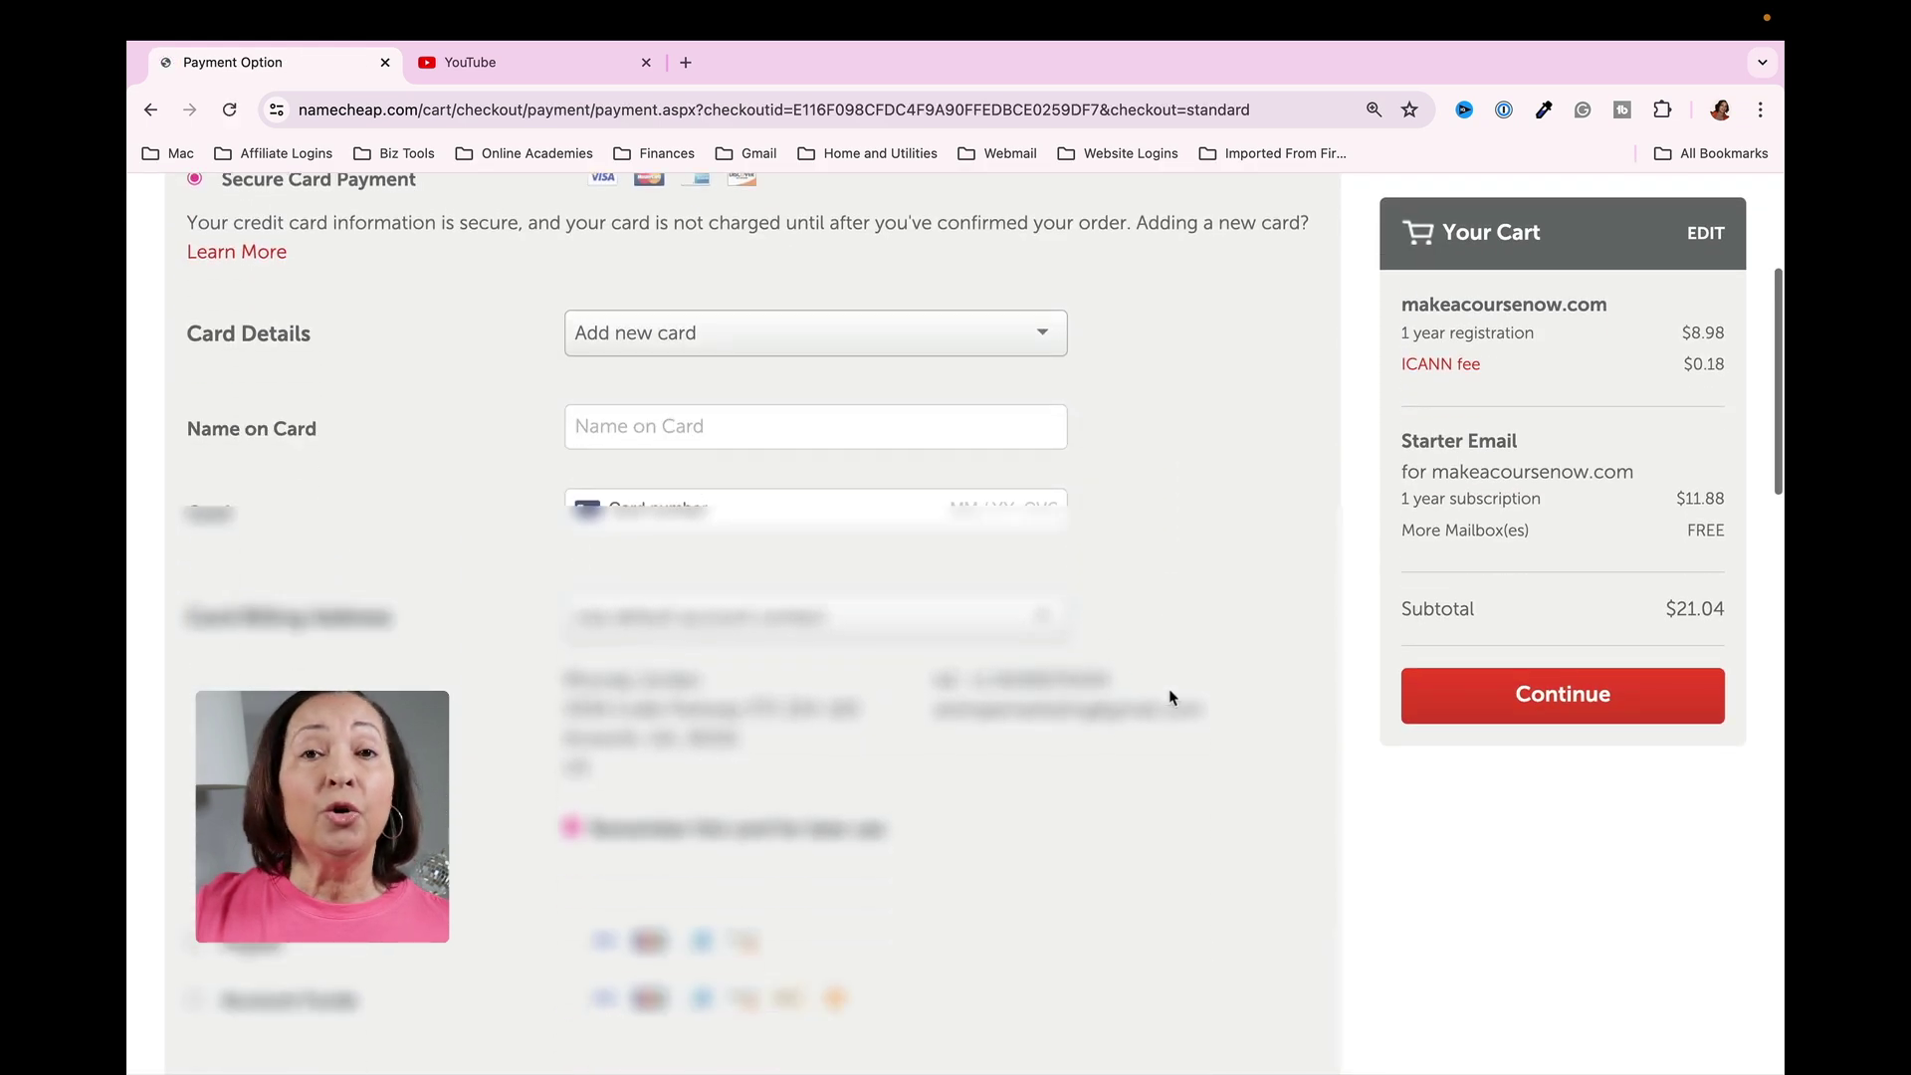
scroll(1171, 697, up, 3)
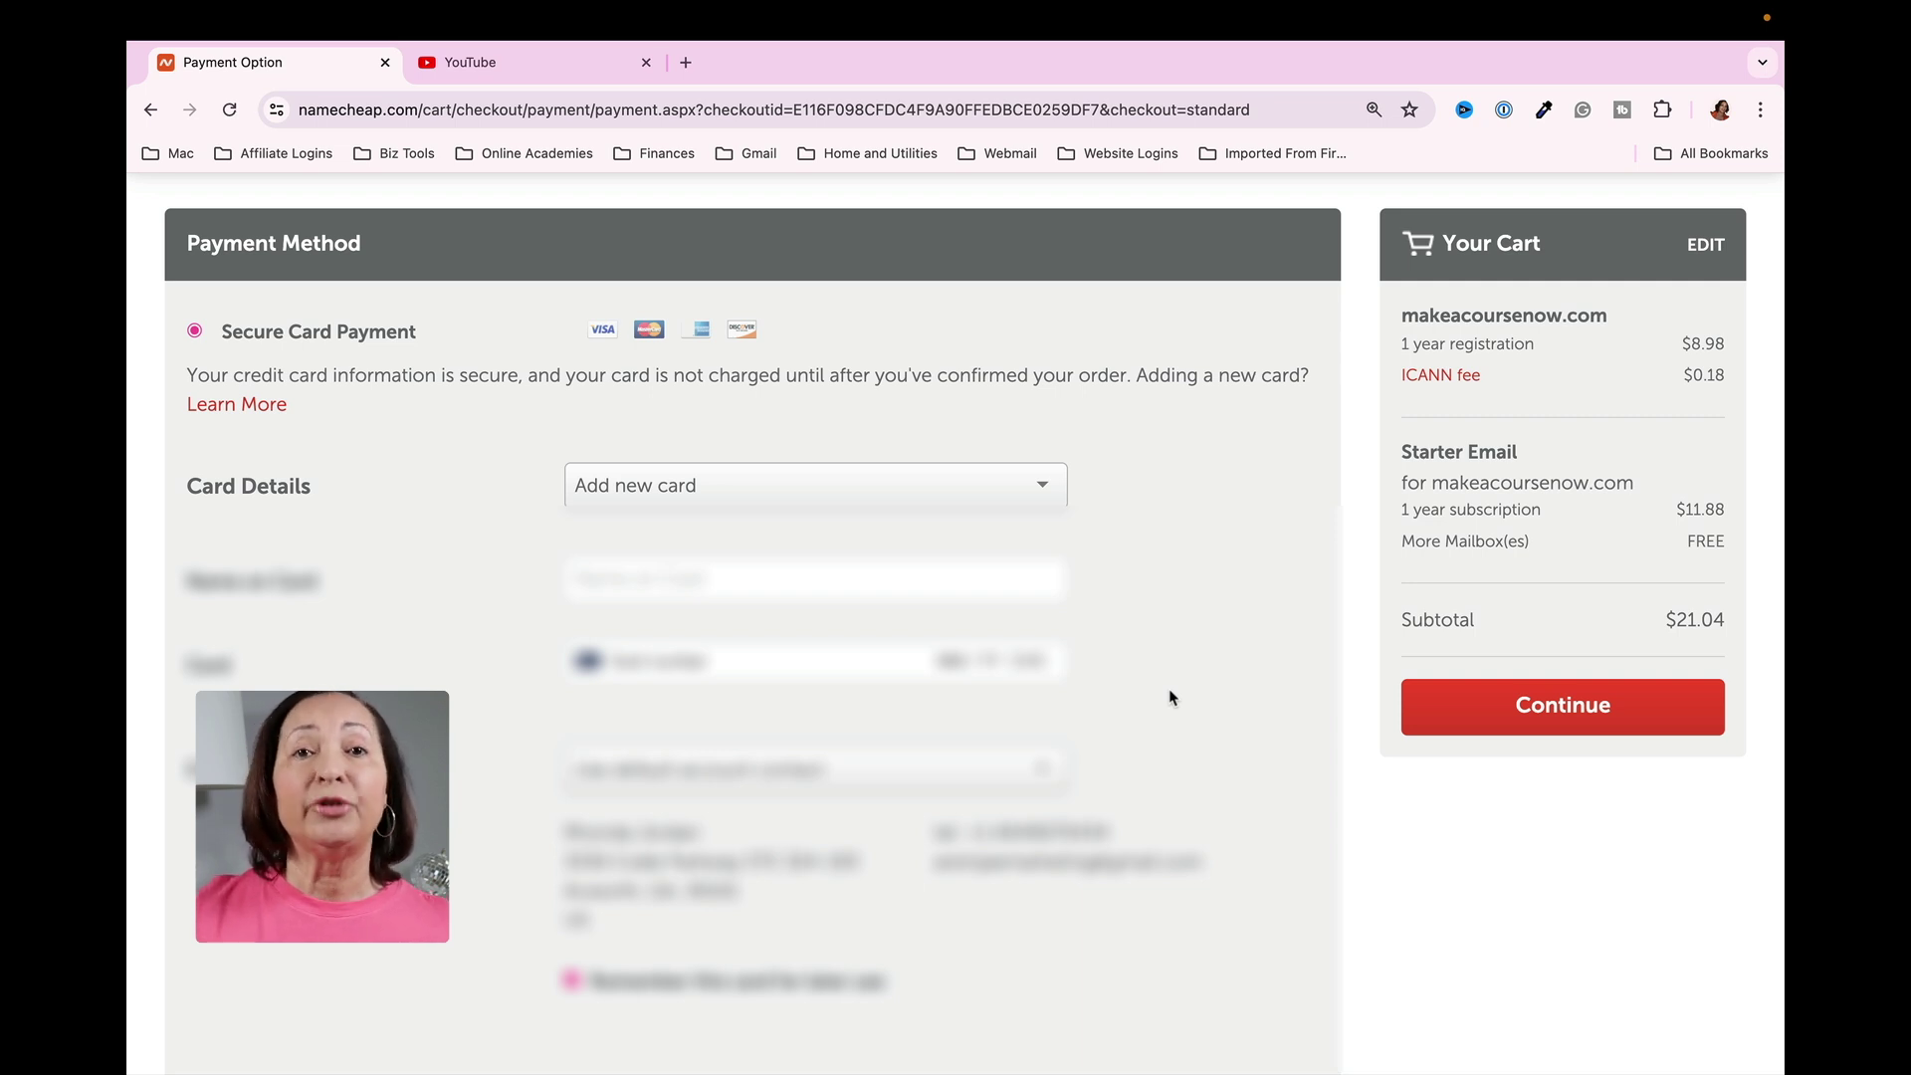
scroll(1390, 750, down, 4)
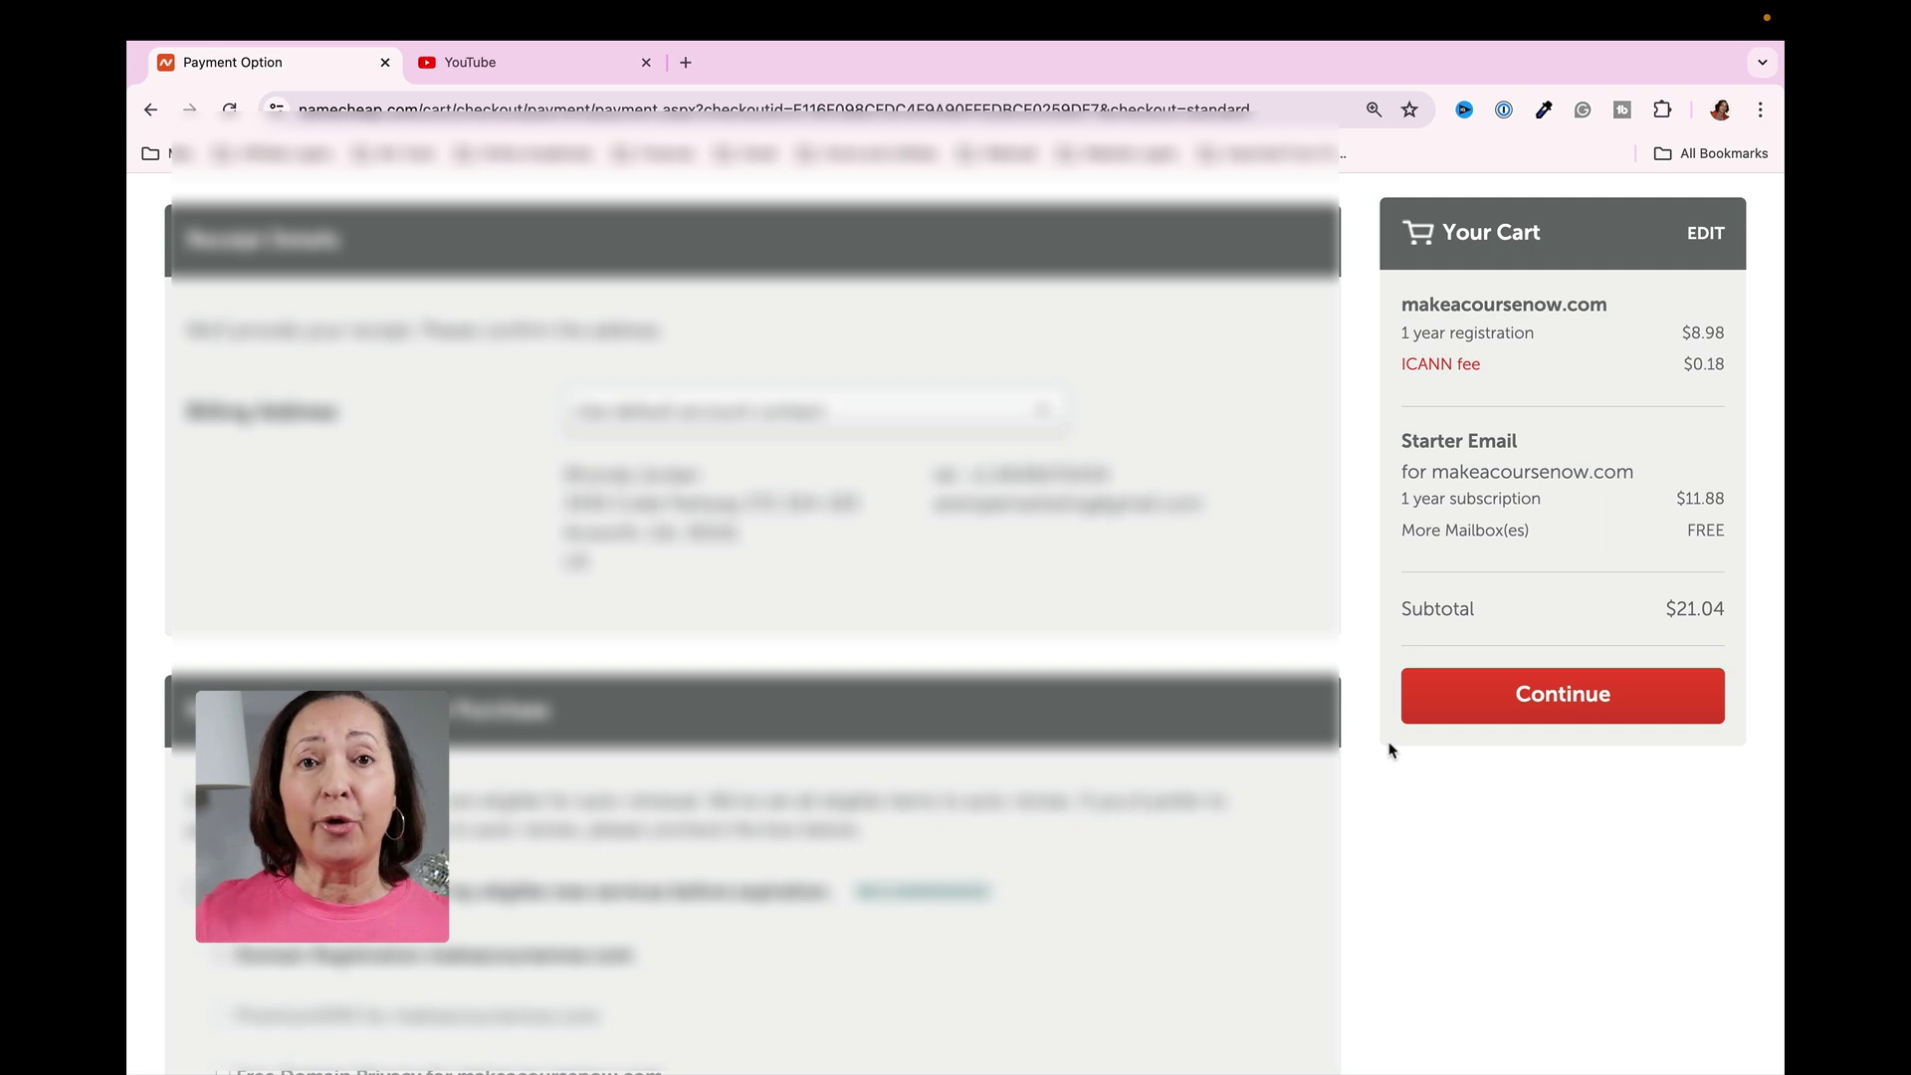
scroll(1391, 749, down, 2)
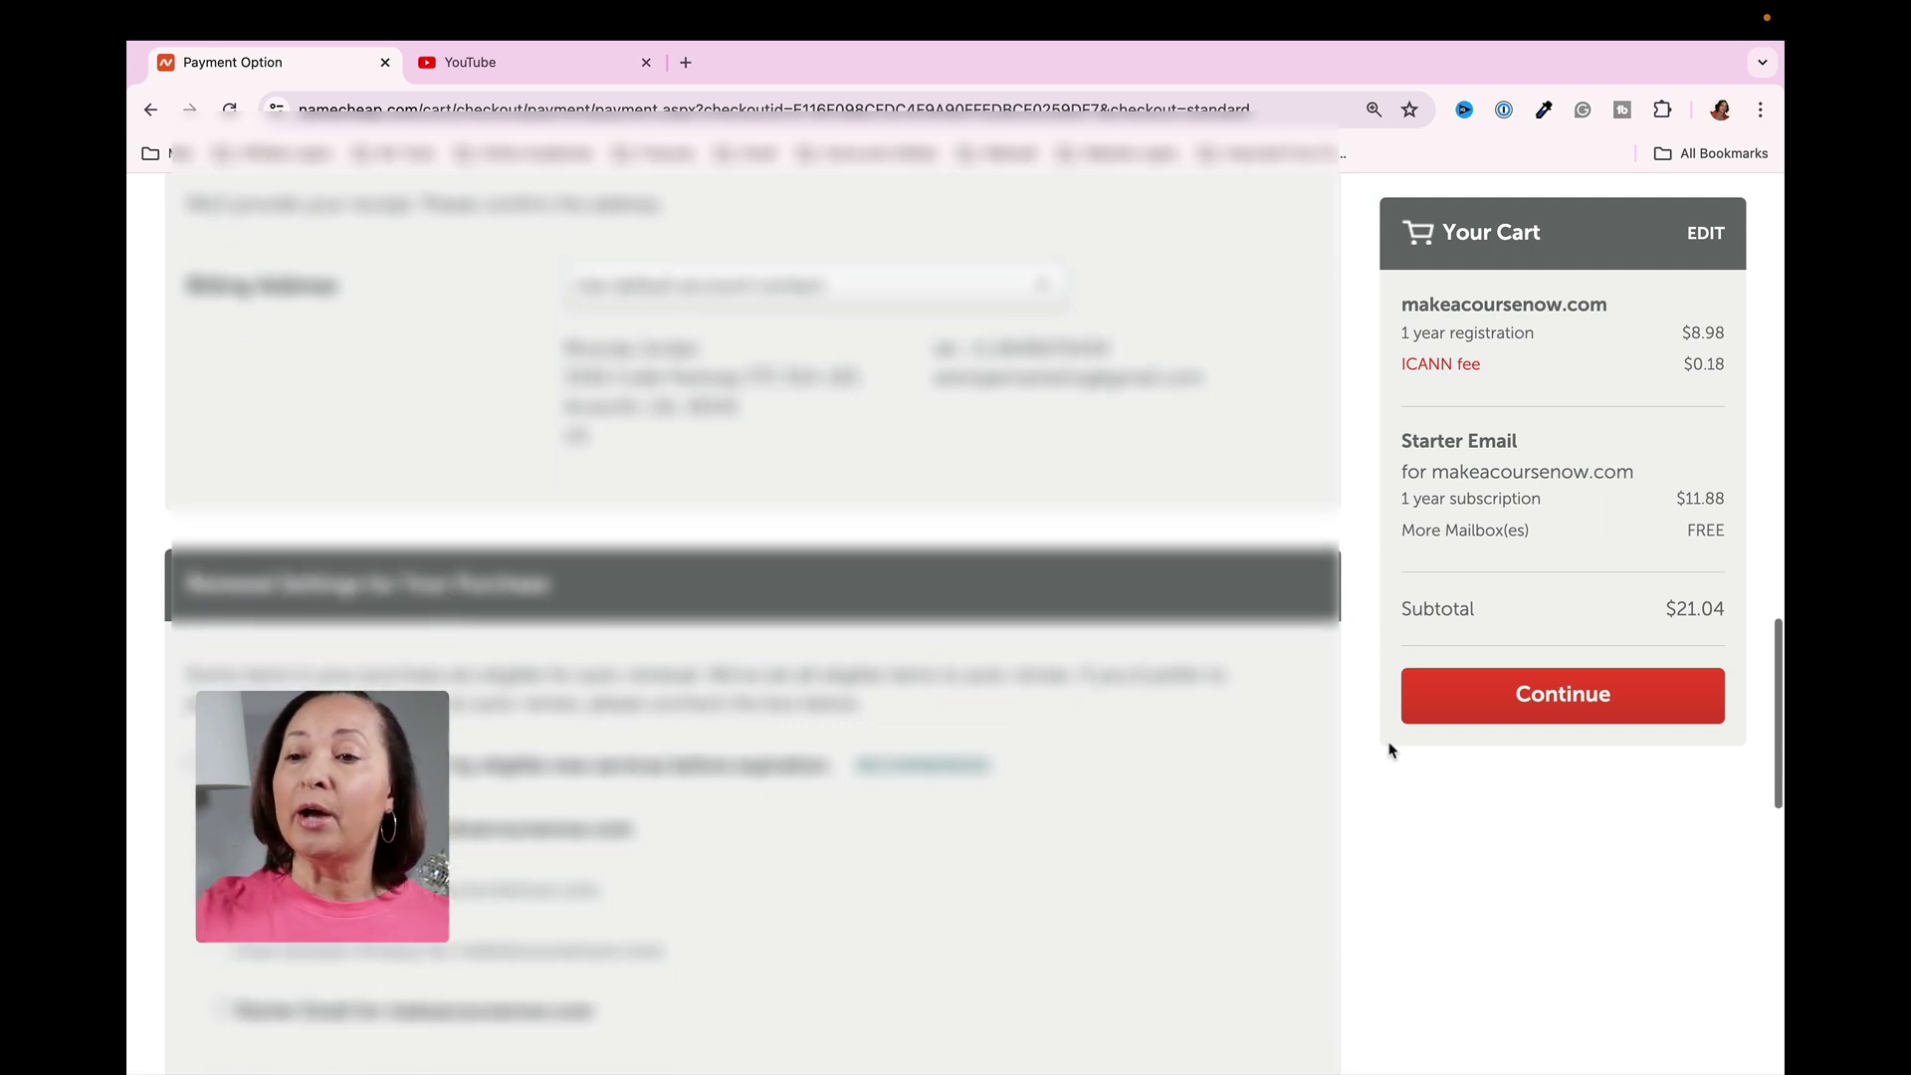
scroll(1359, 759, down, 3)
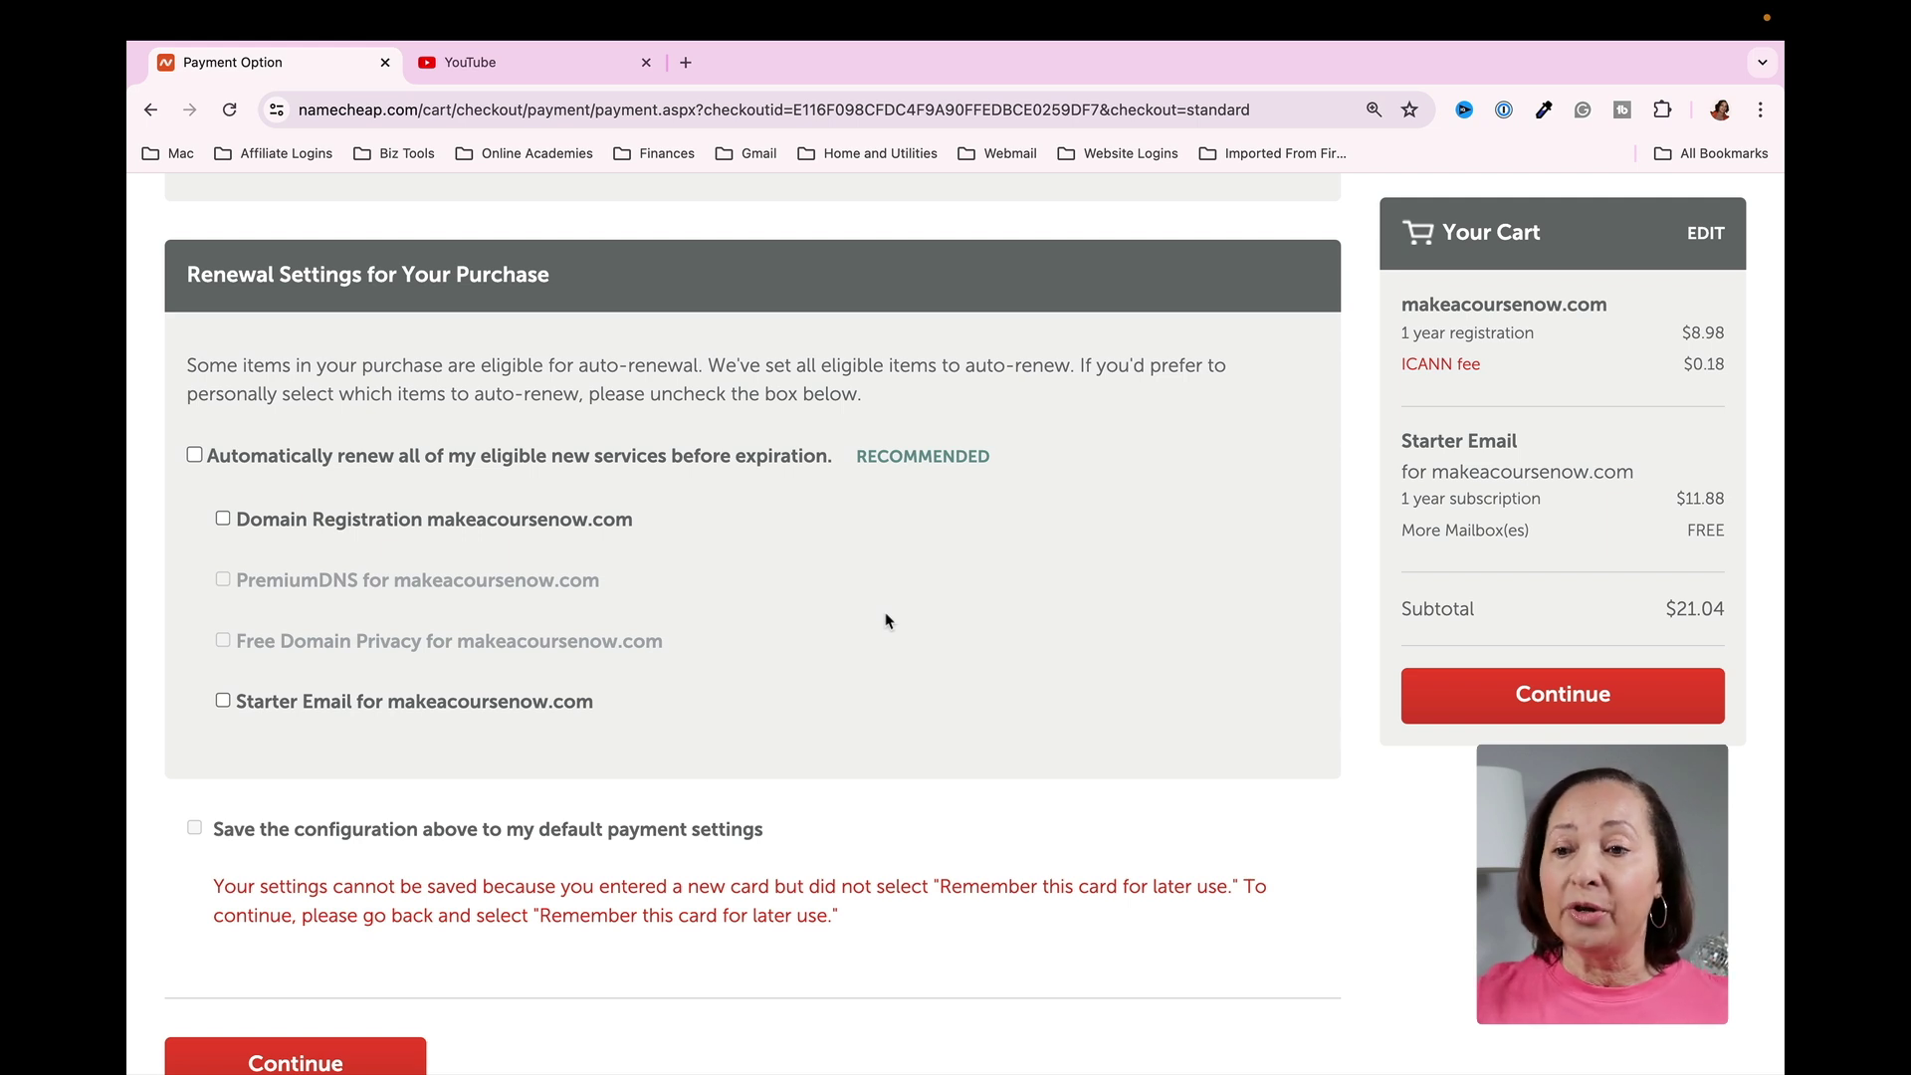
scroll(886, 621, down, 5)
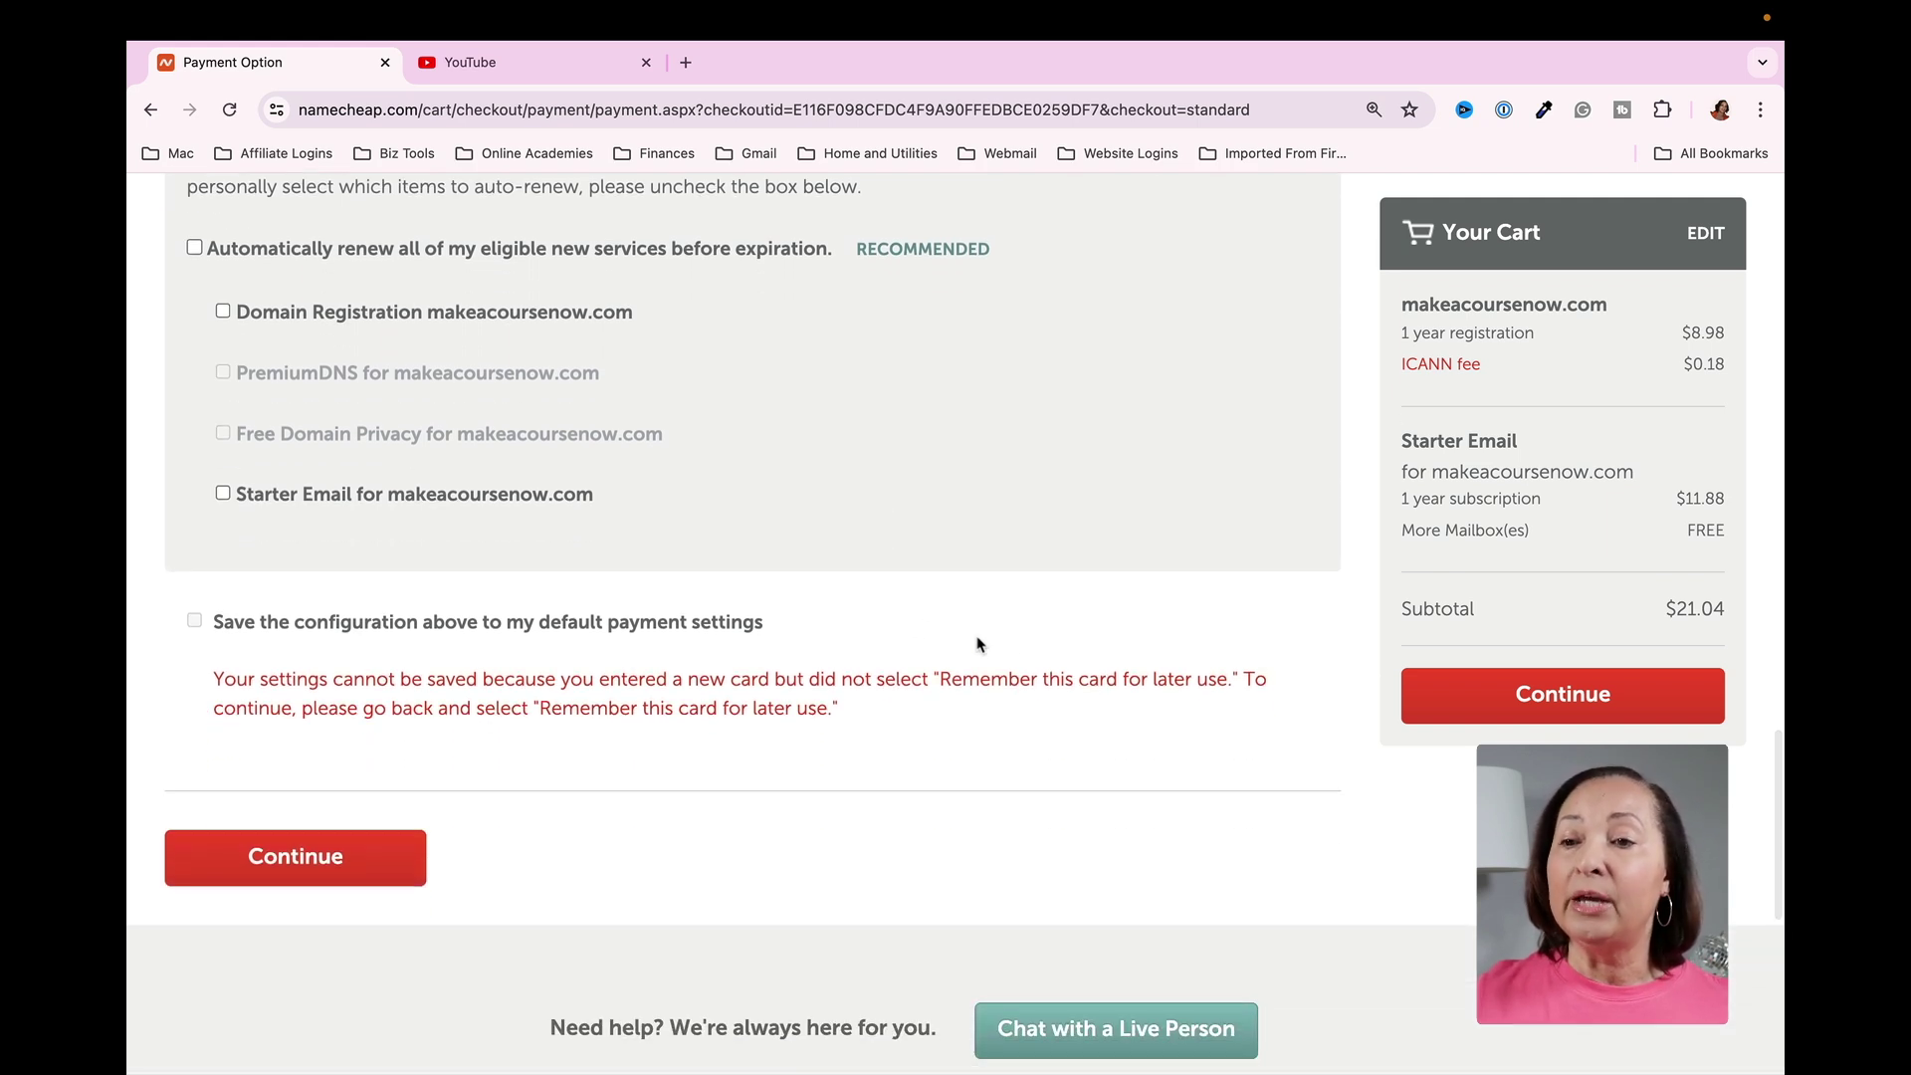
- Continue to the Place Your Order page and pay for the order with Pay Now
click(1549, 702)
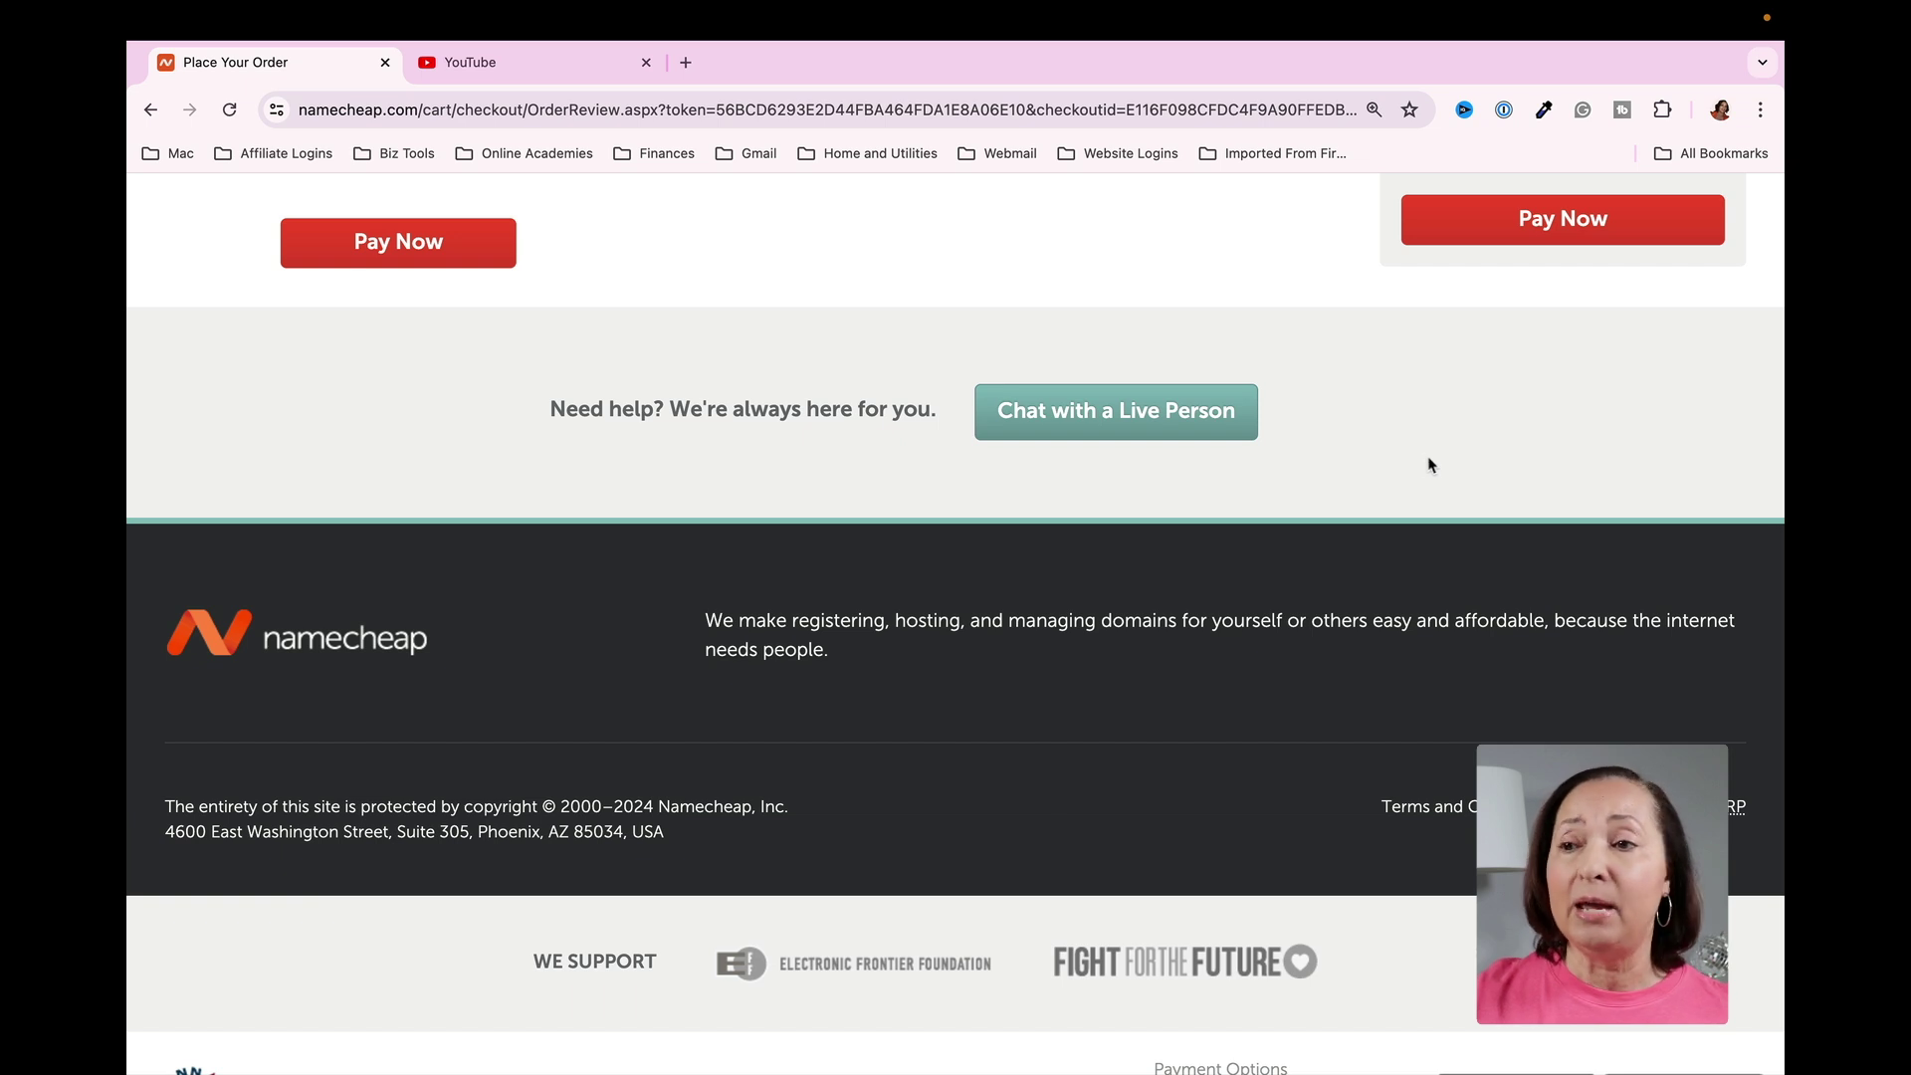
click(1586, 215)
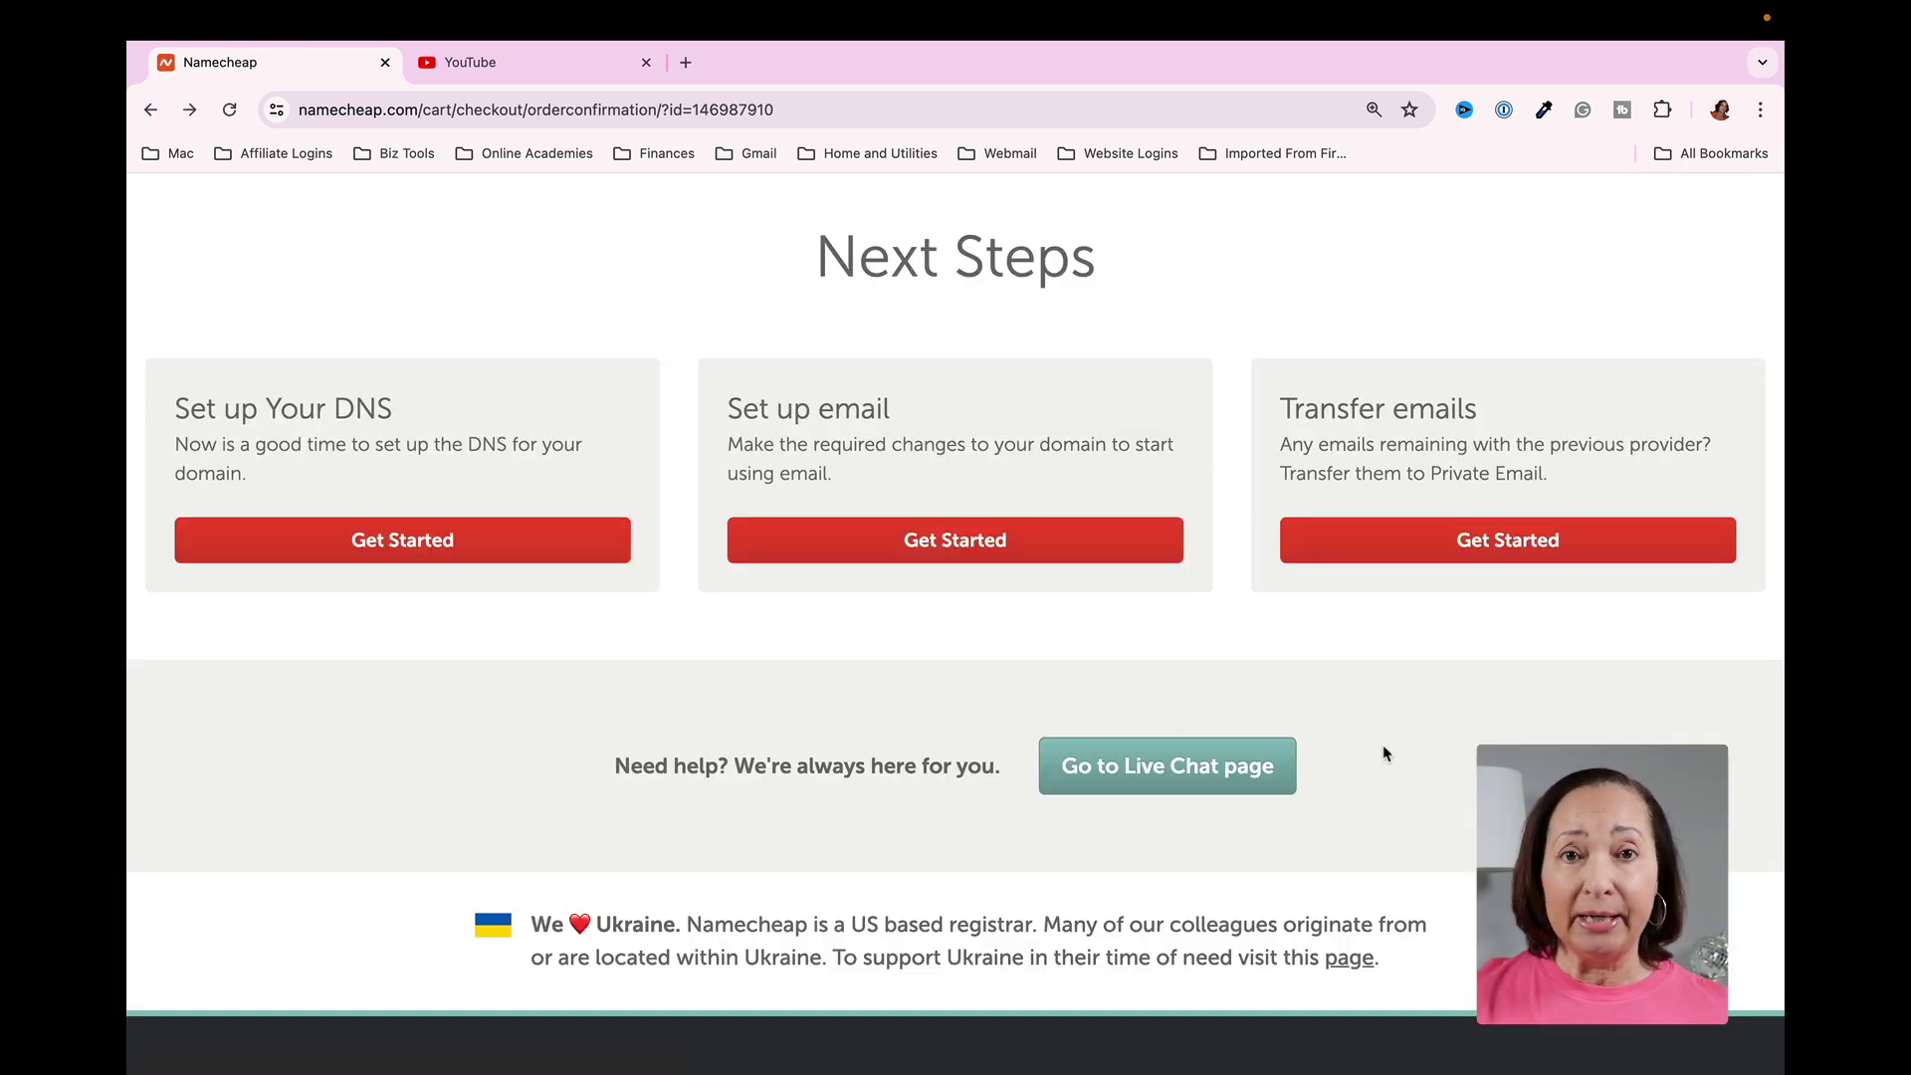
- Open the 'Set up email' Get Started guide, then go to the Private Email subscriptions list
click(947, 548)
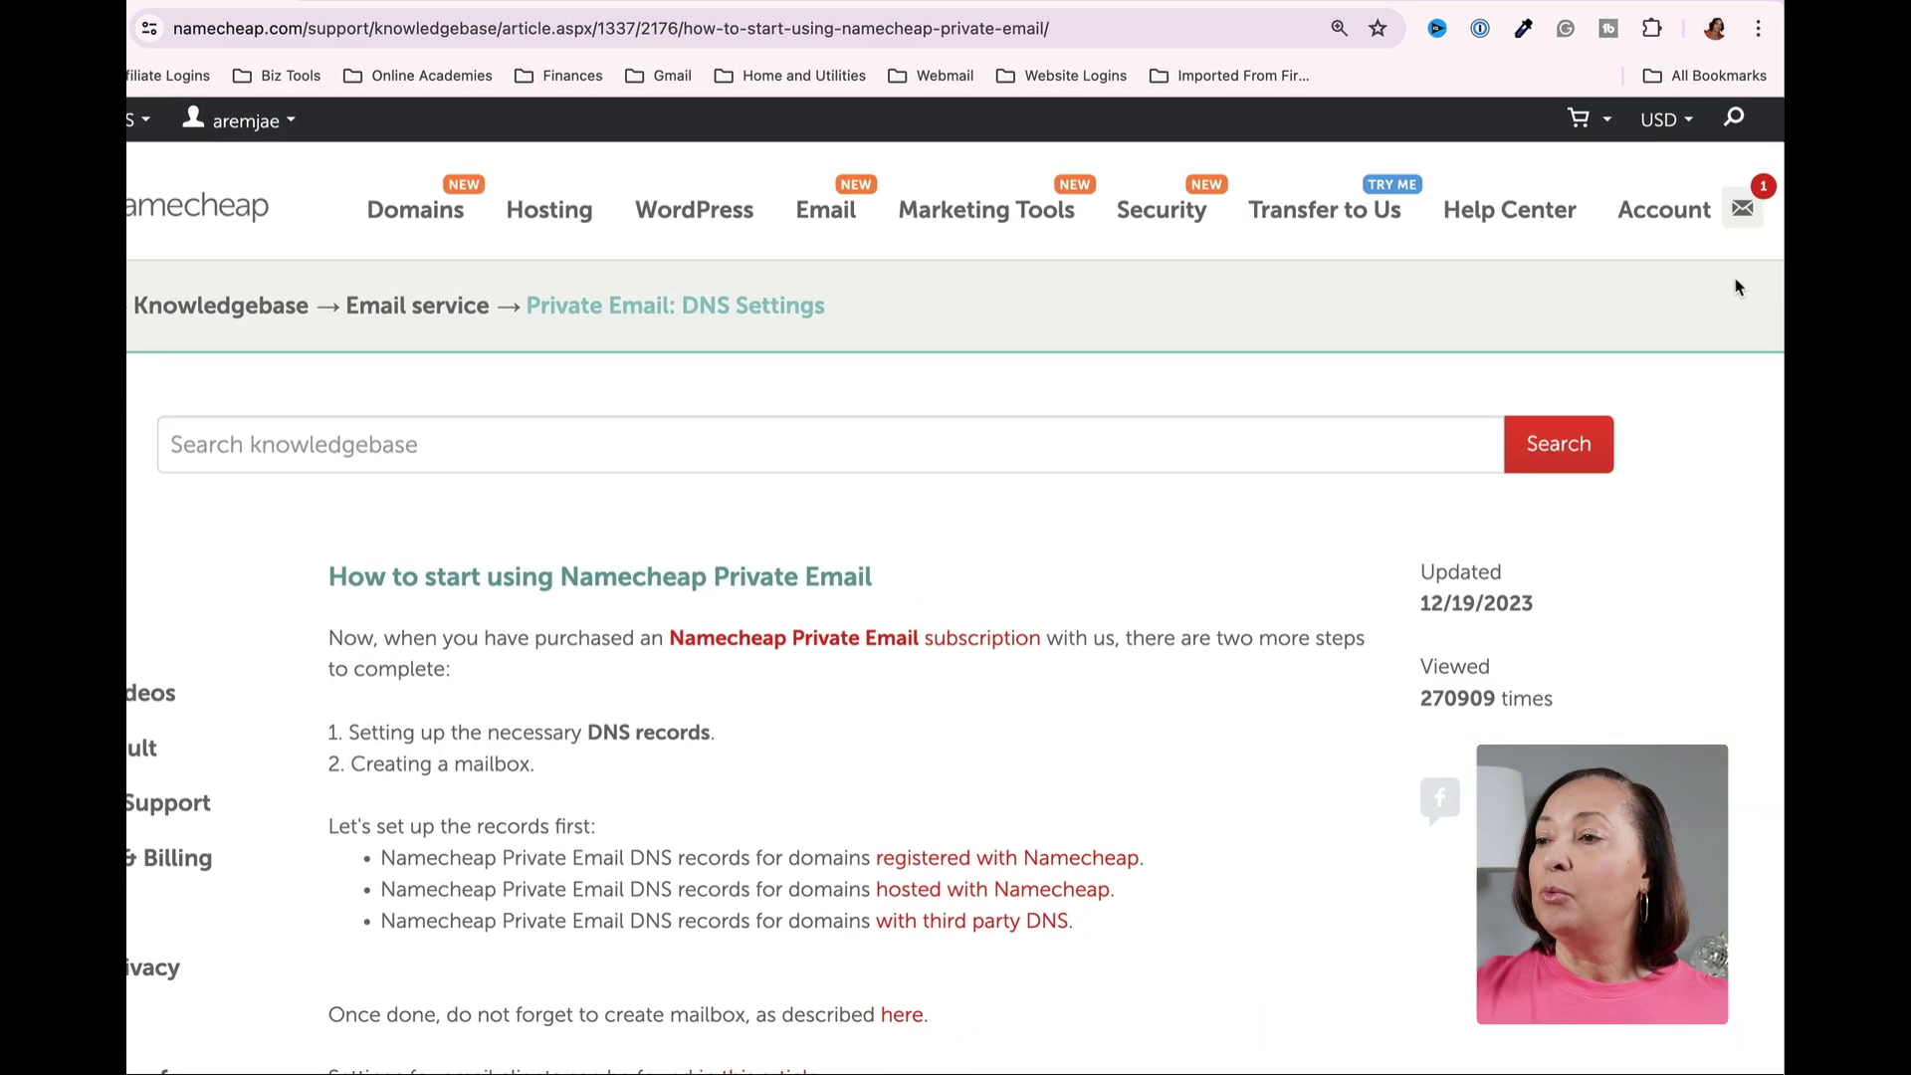
mouse_move(1658, 291)
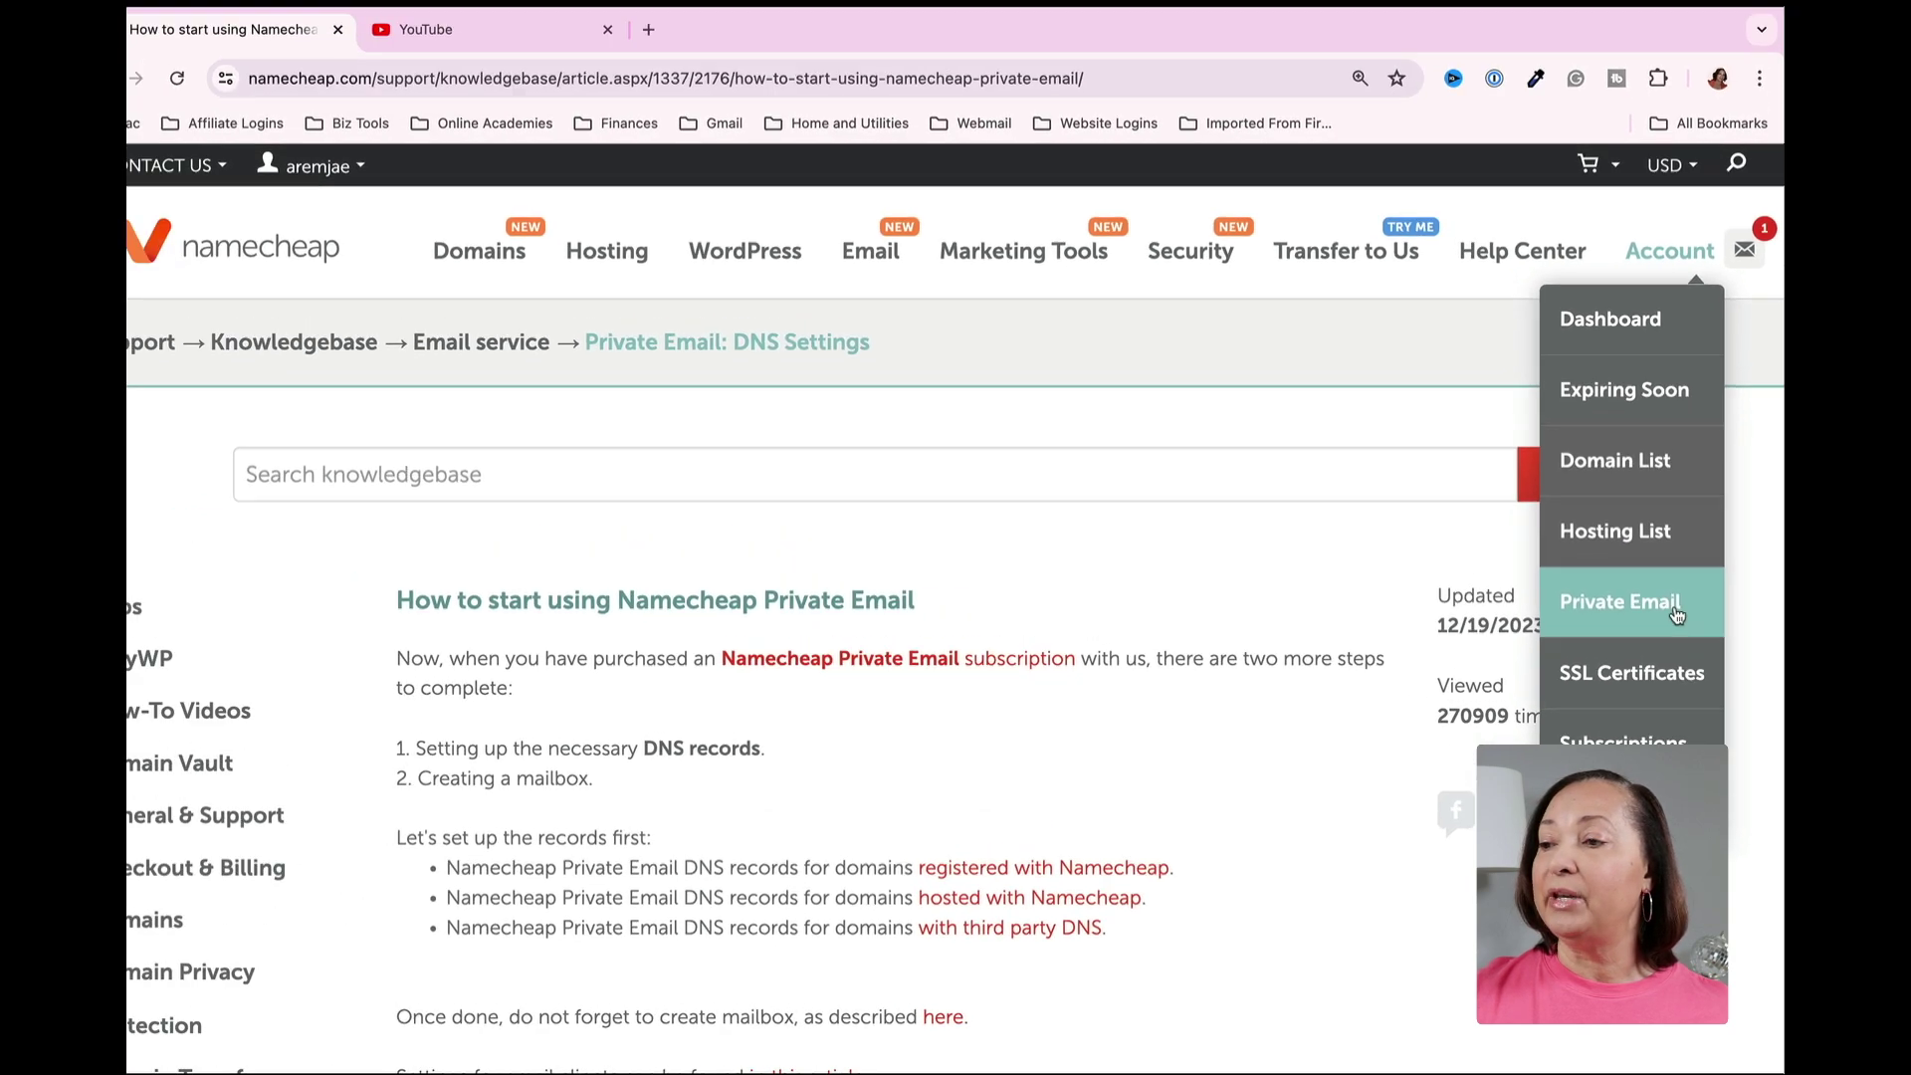
click(1653, 517)
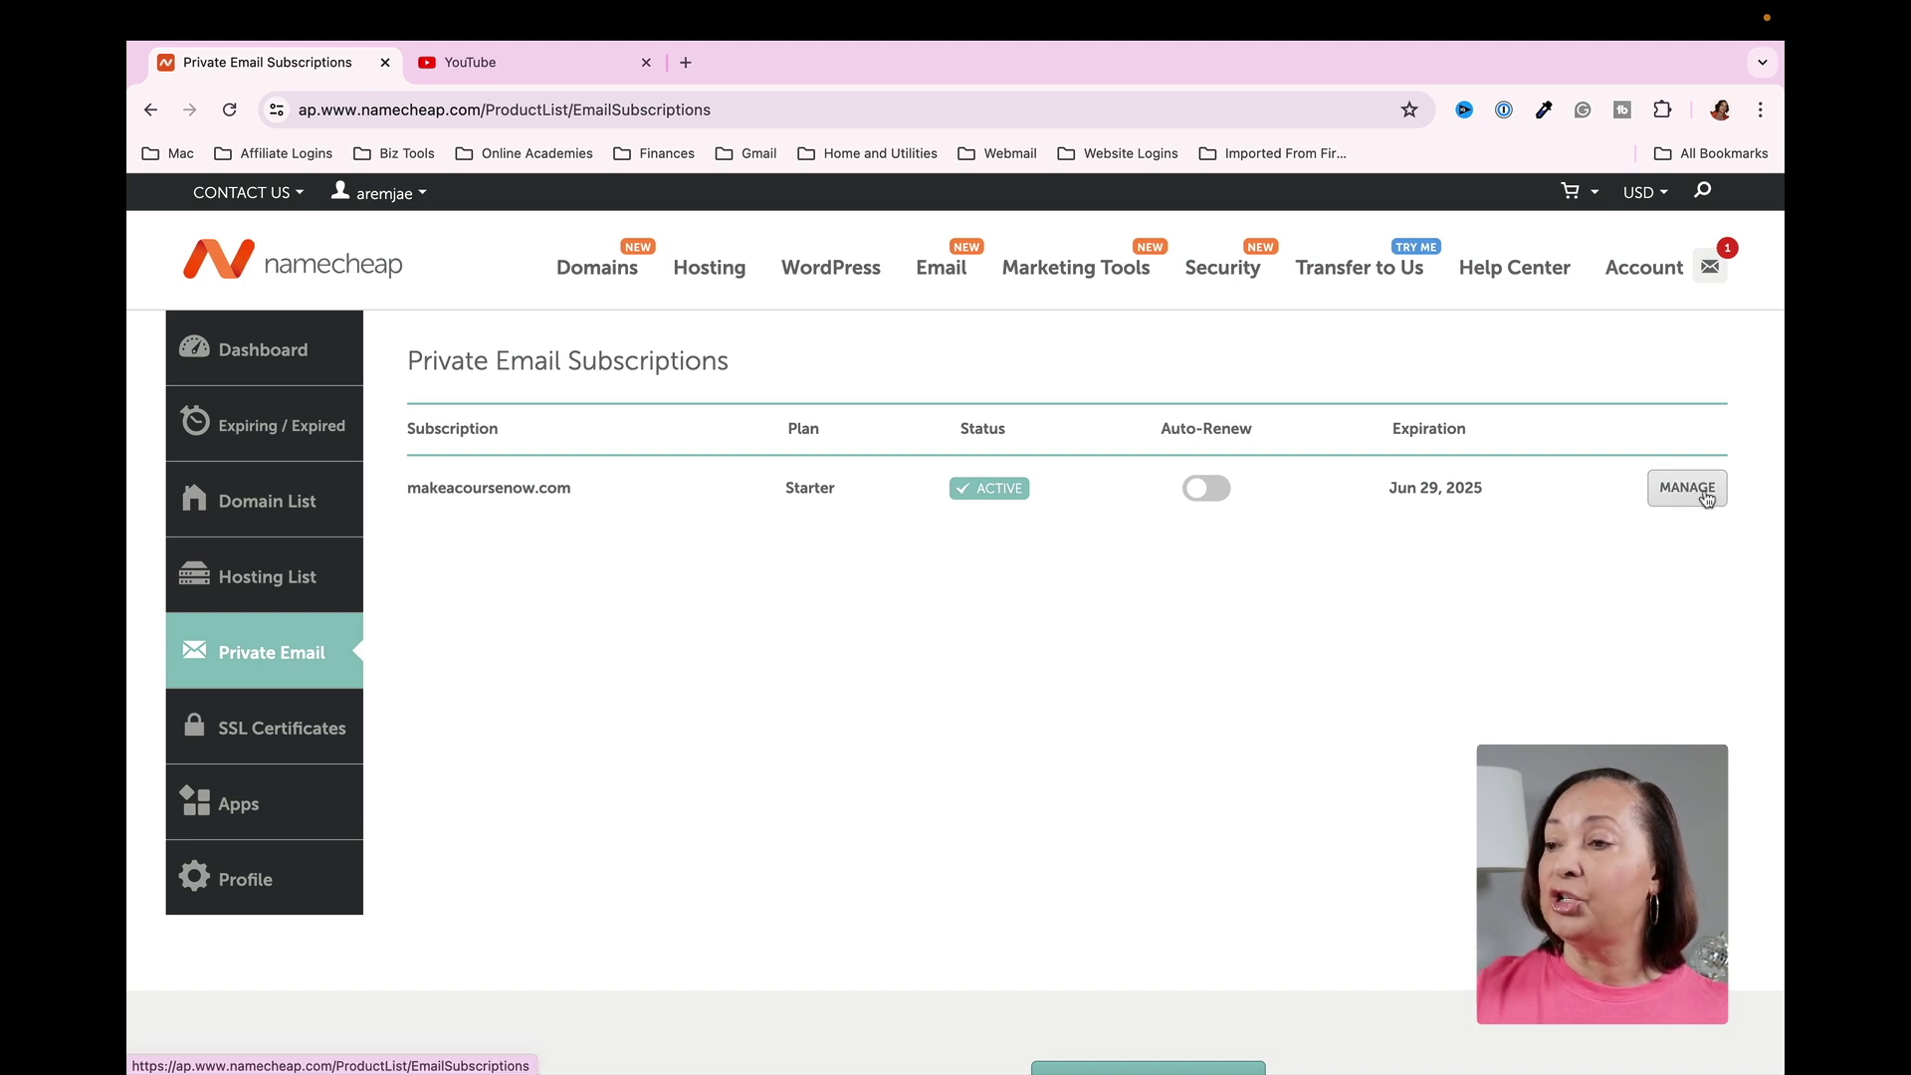
- Select the active makeacoursenow.com Starter subscription from the Private Email list
click(1693, 502)
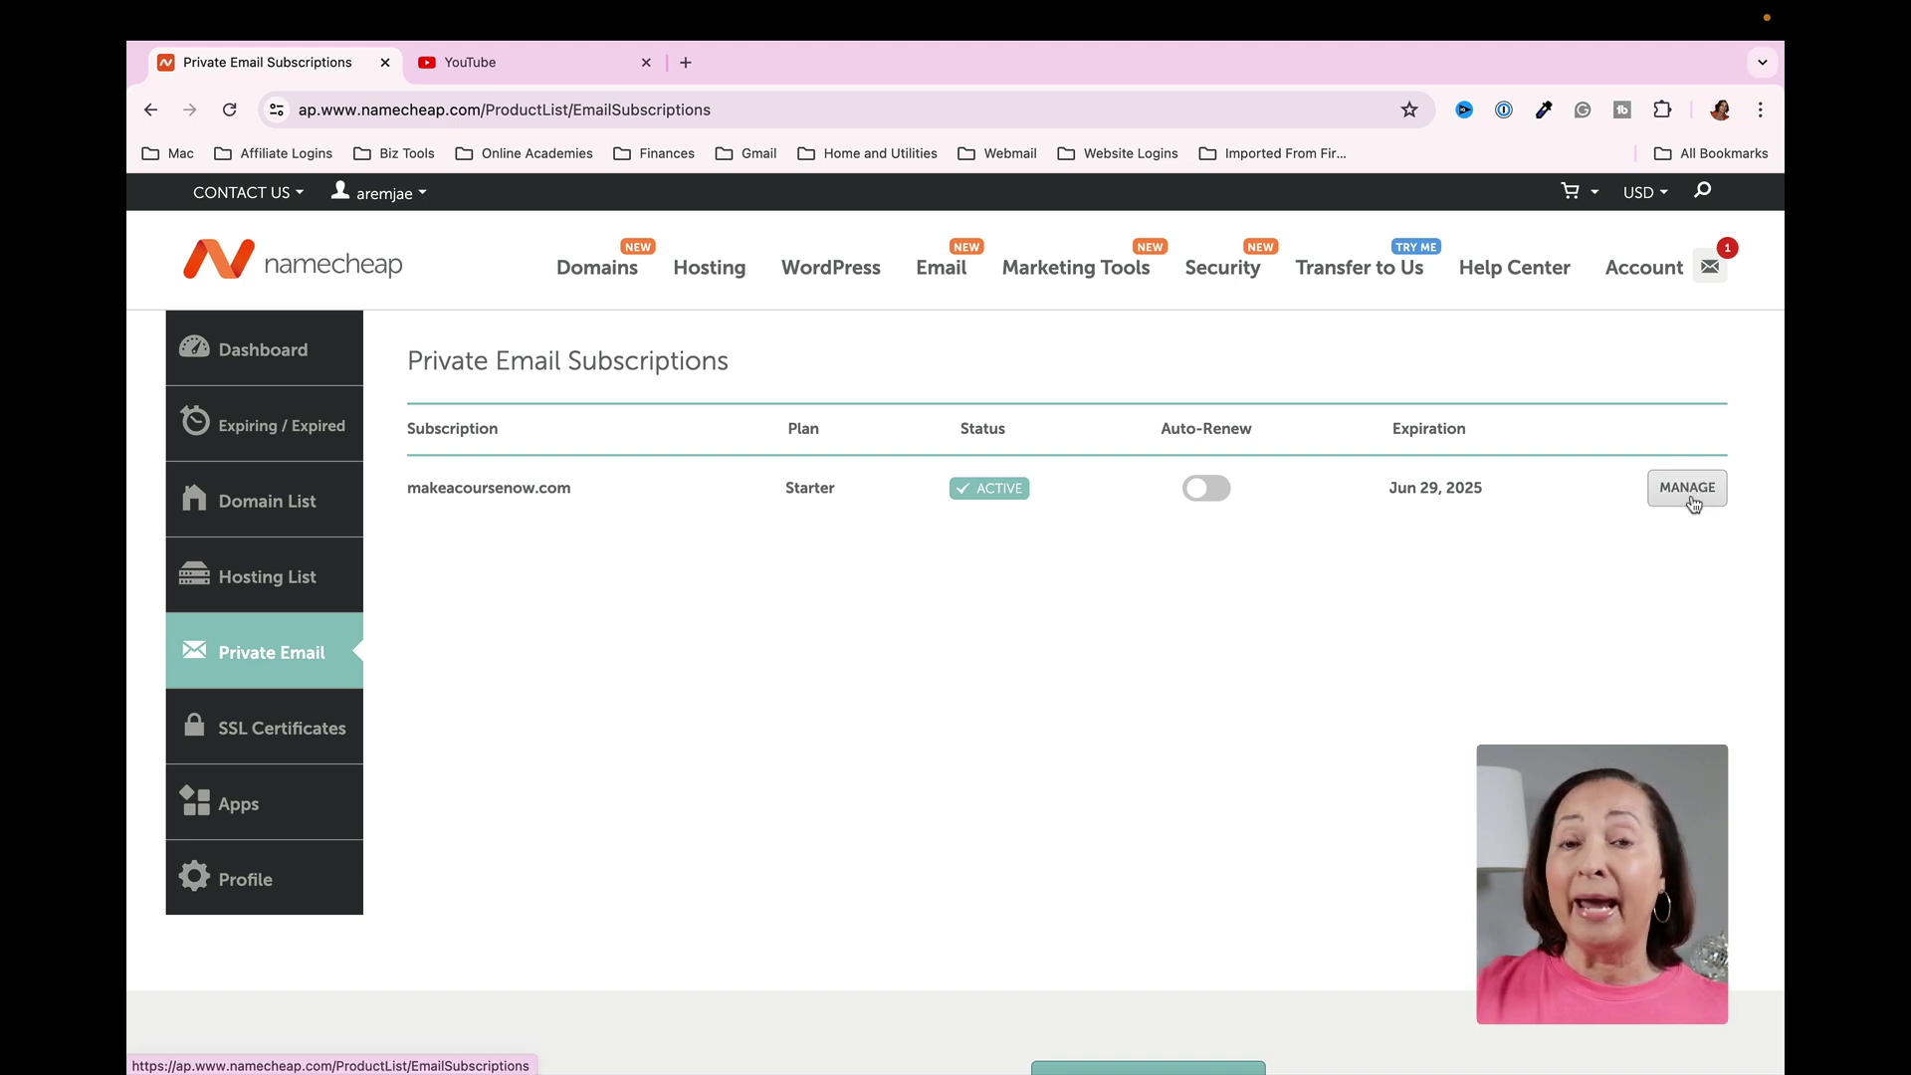
- Open the makeacoursenow.com subscription details and launch the Create Mailbox dialog
click(1693, 501)
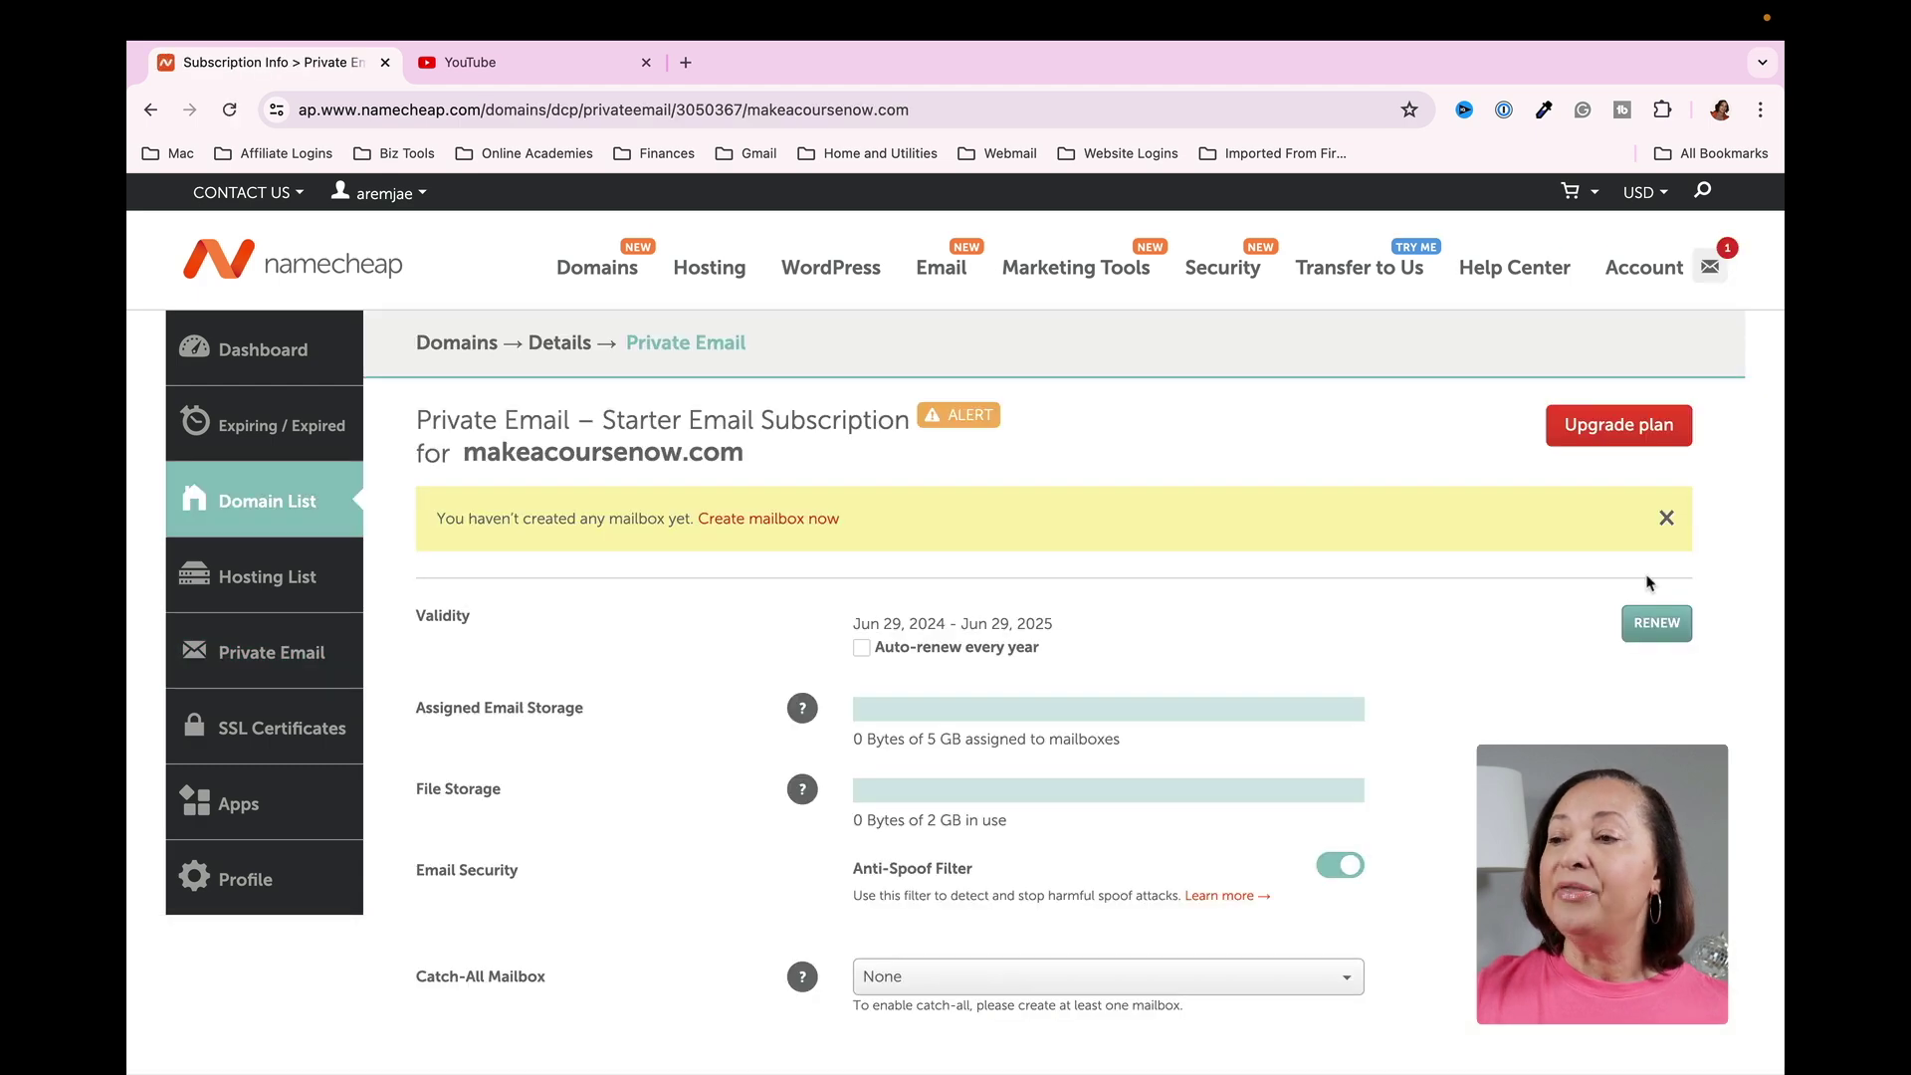
scroll(1516, 632, down, 1)
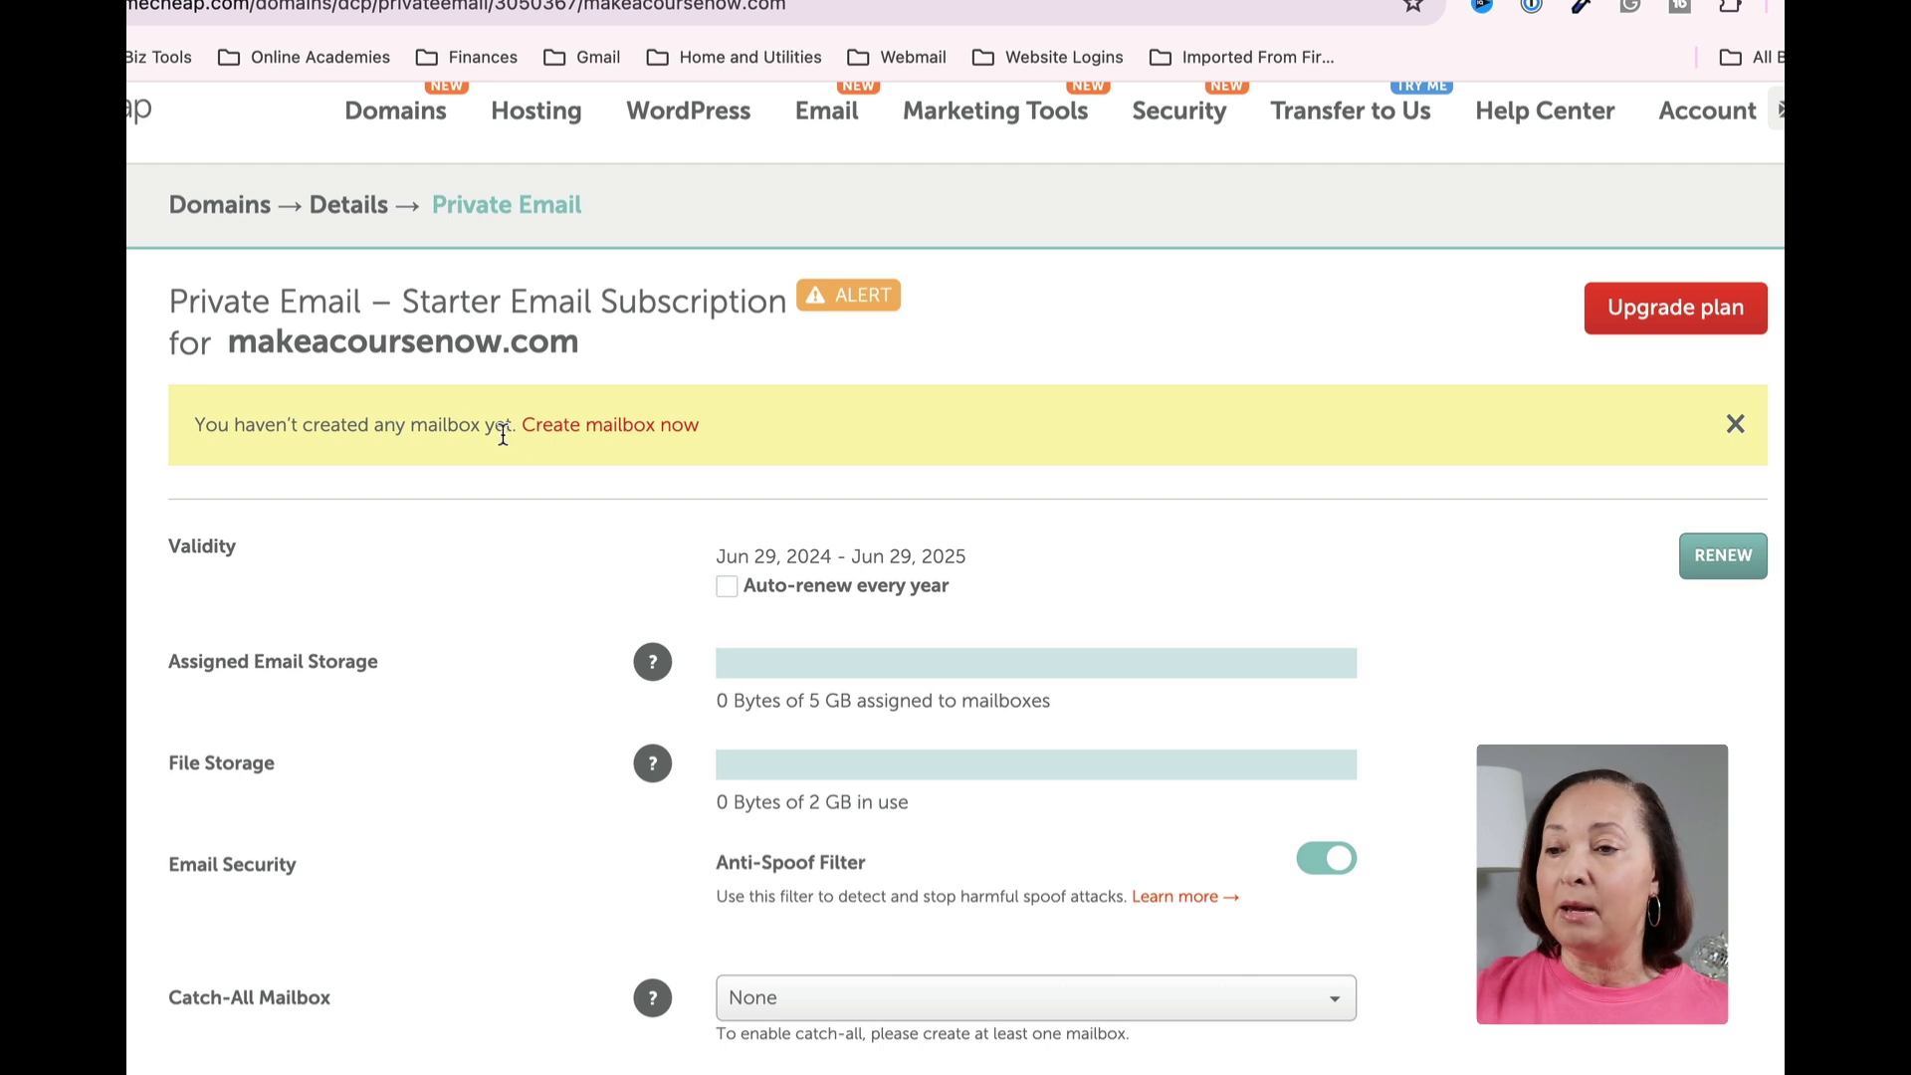
click(609, 435)
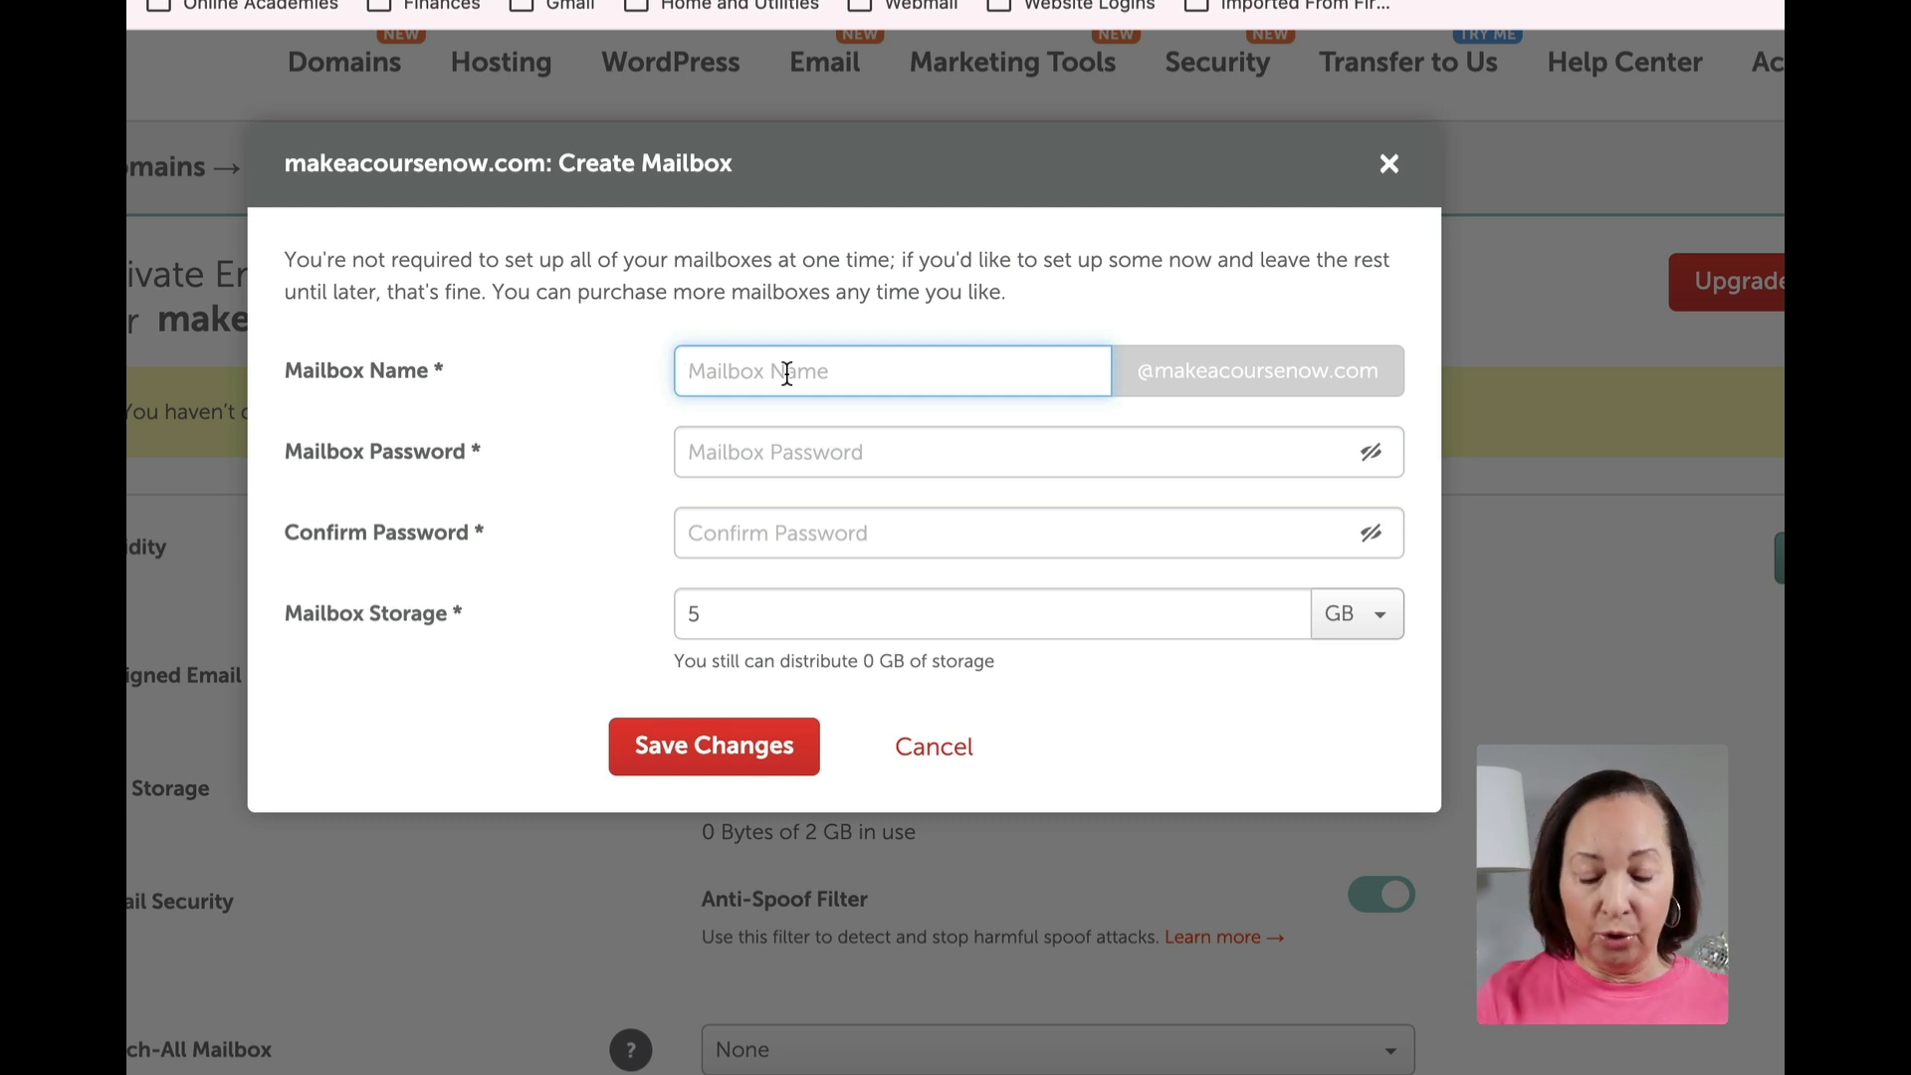
- Create the 'support' mailbox on makeacoursenow.com using Chrome's suggested strong password
text(support)
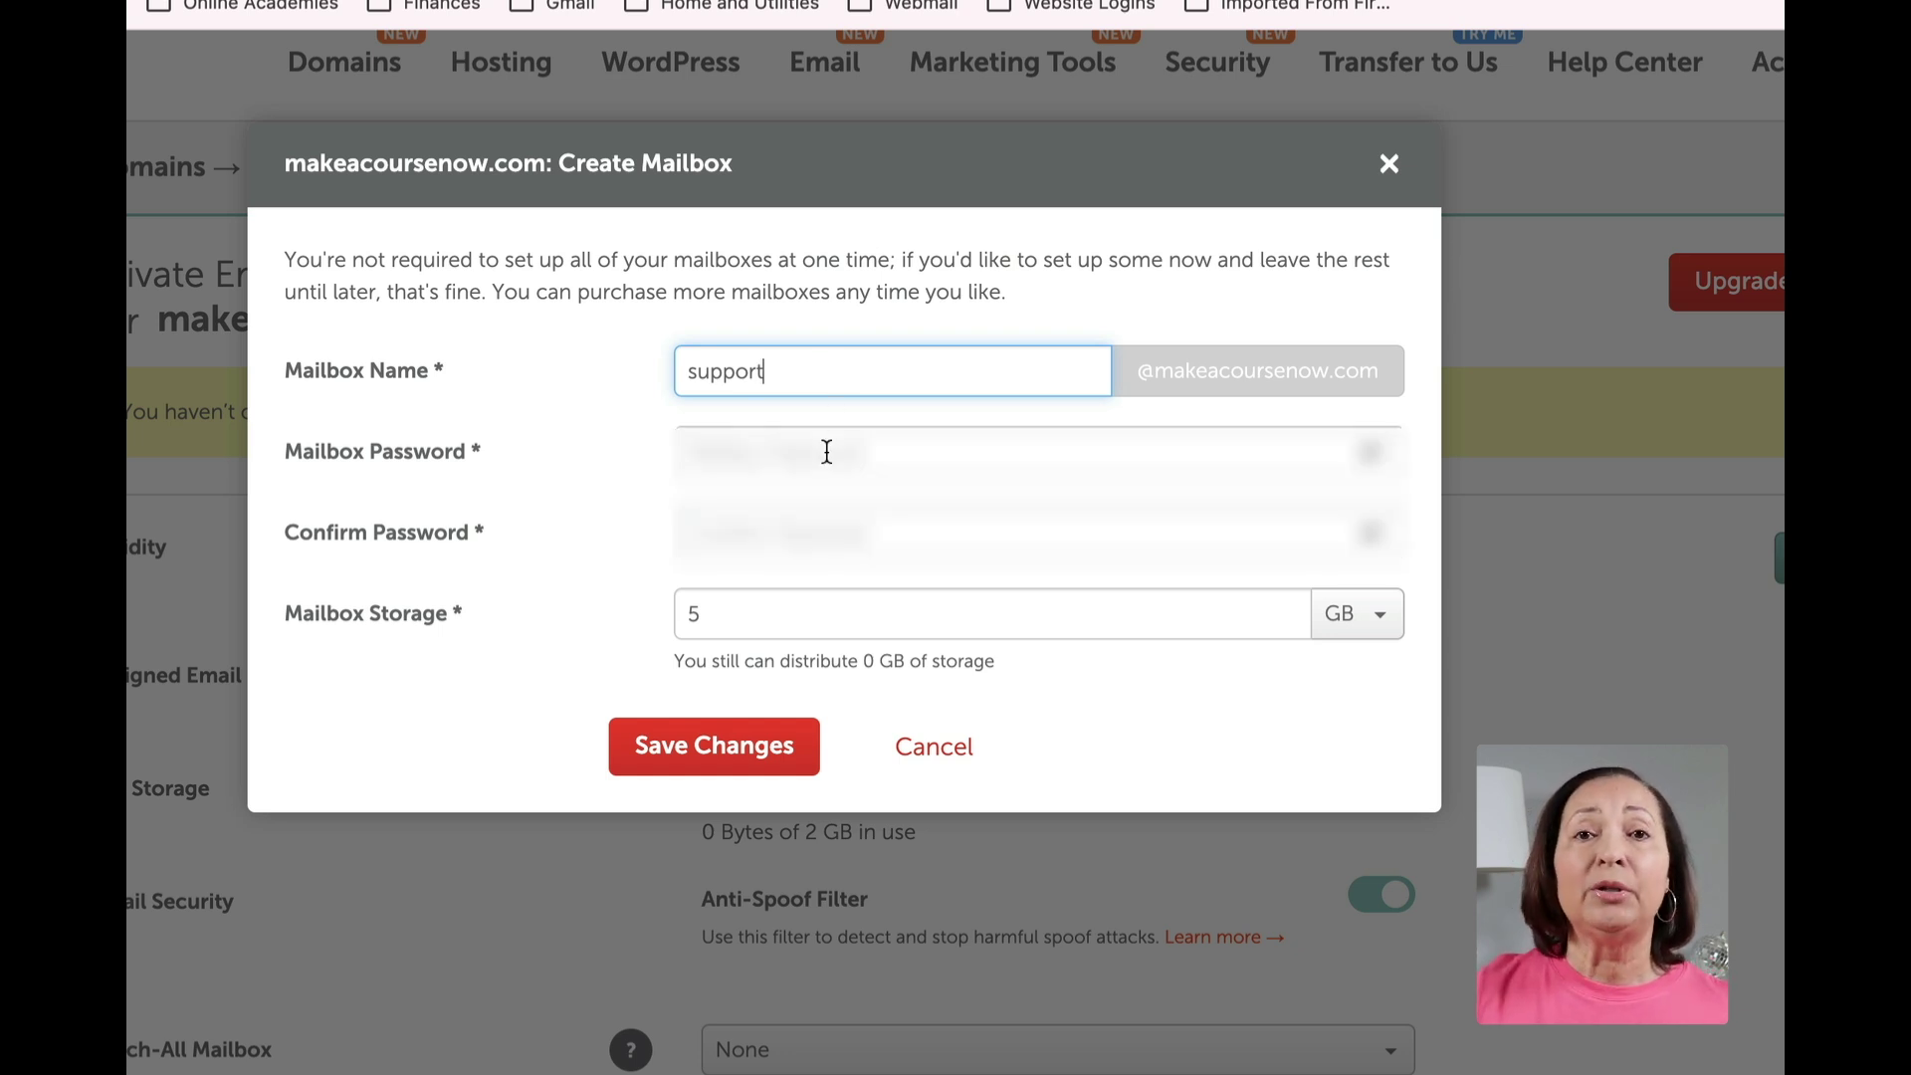
click(826, 449)
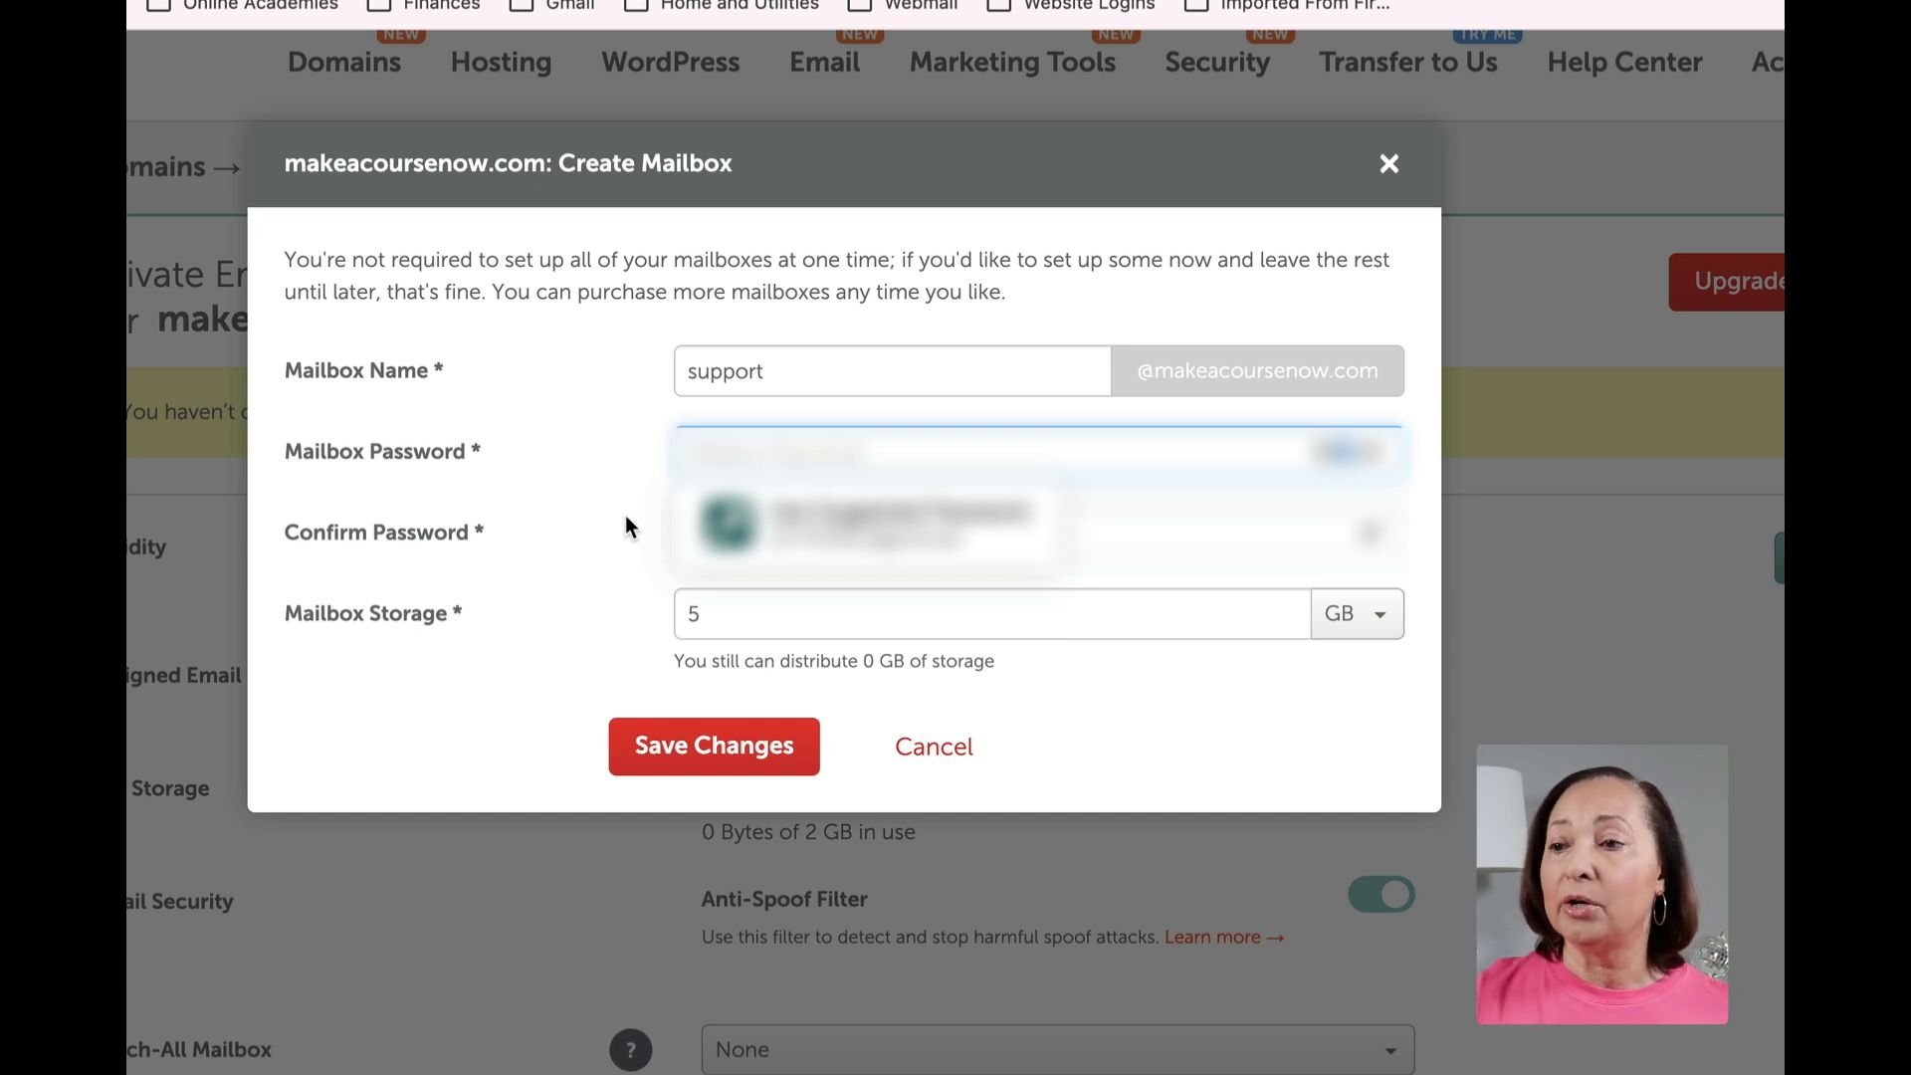
click(757, 522)
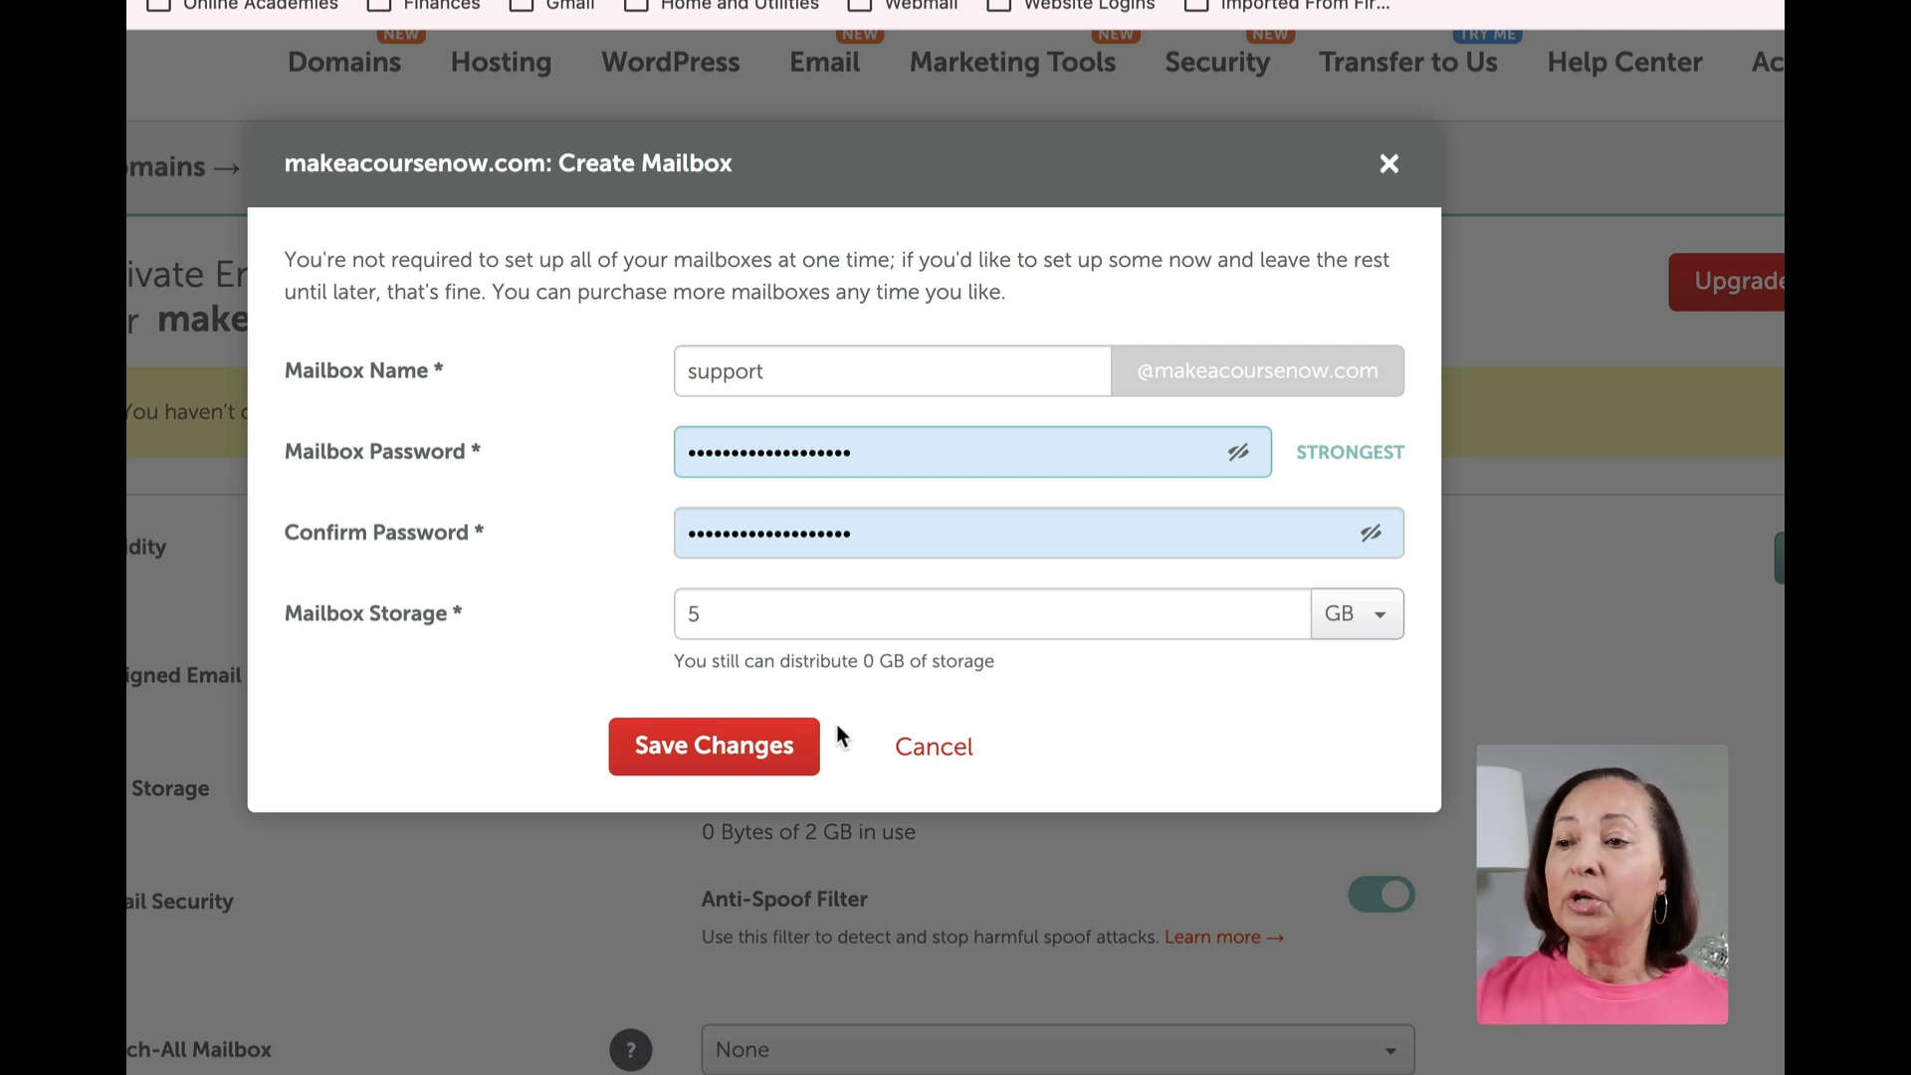
click(710, 756)
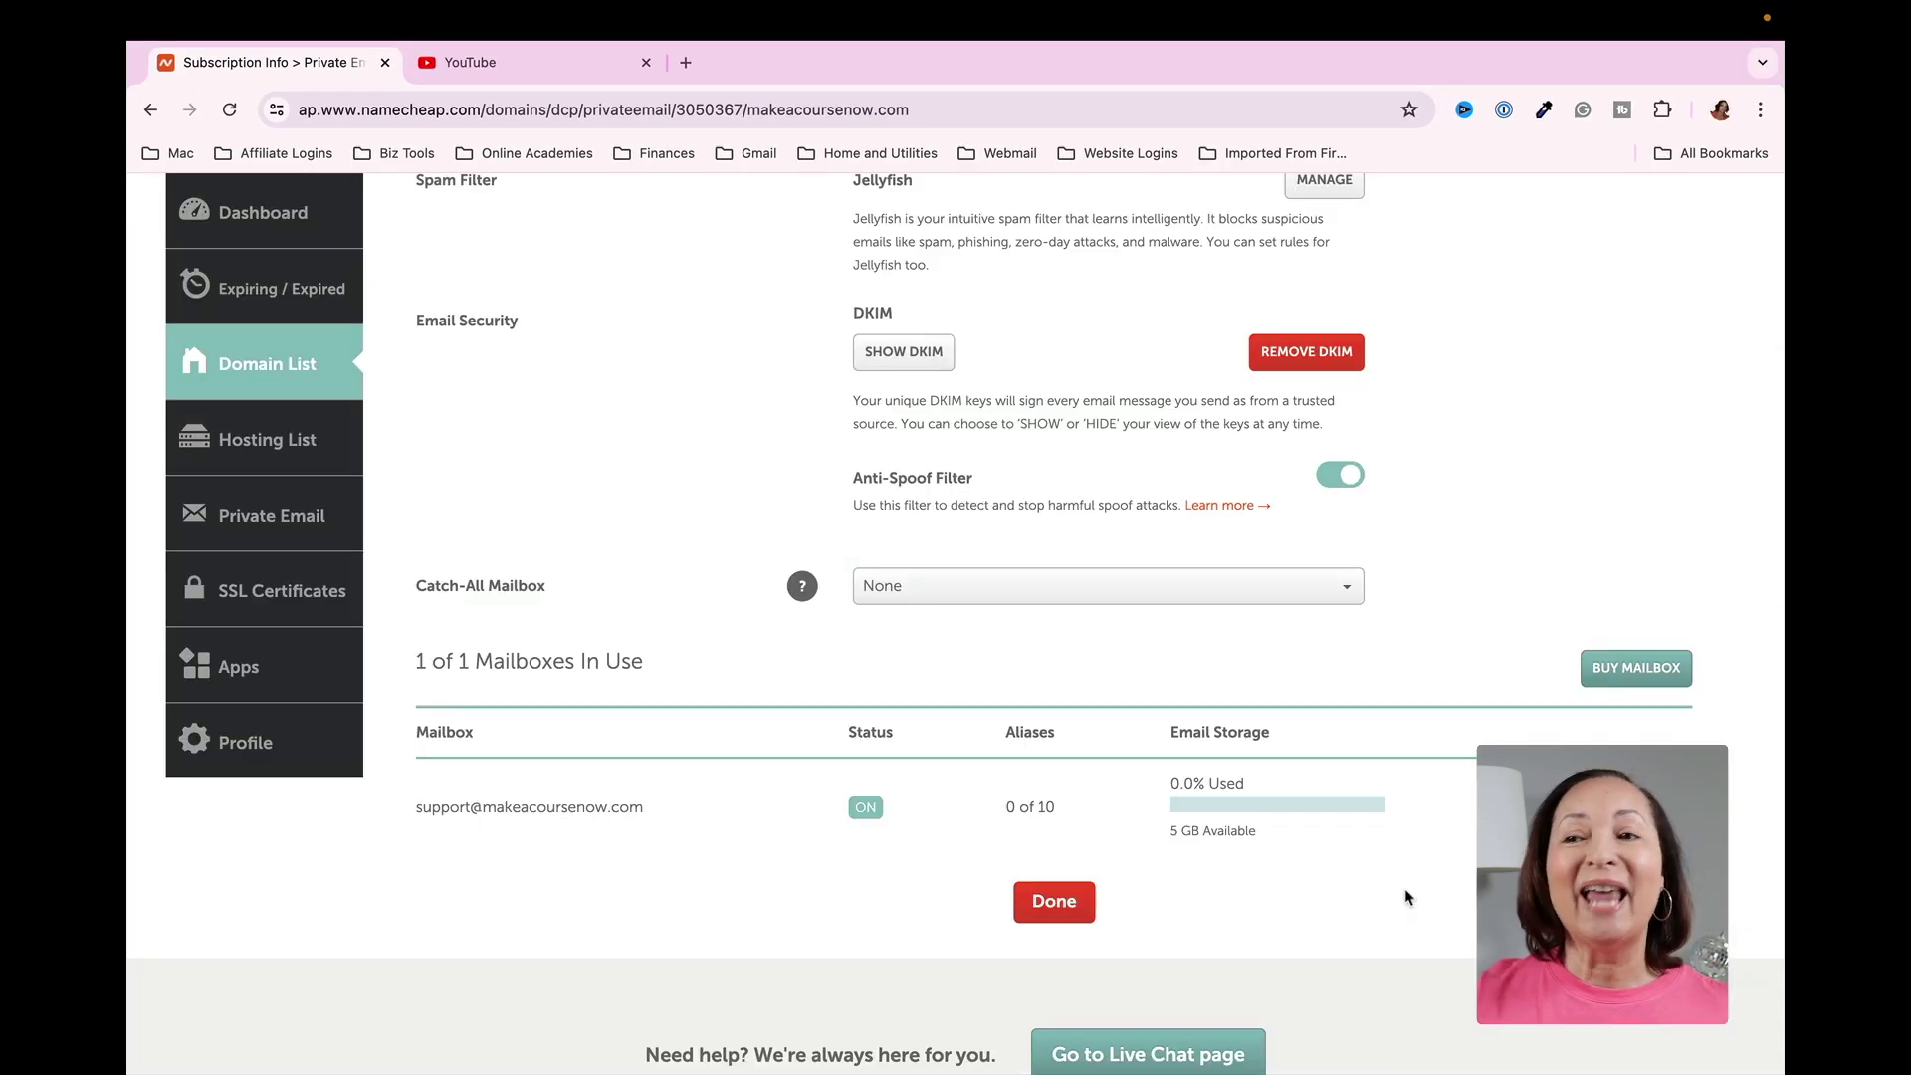
- Review the new support mailbox in the list, then finish back to the Domain List
scroll(1405, 888, up, 5)
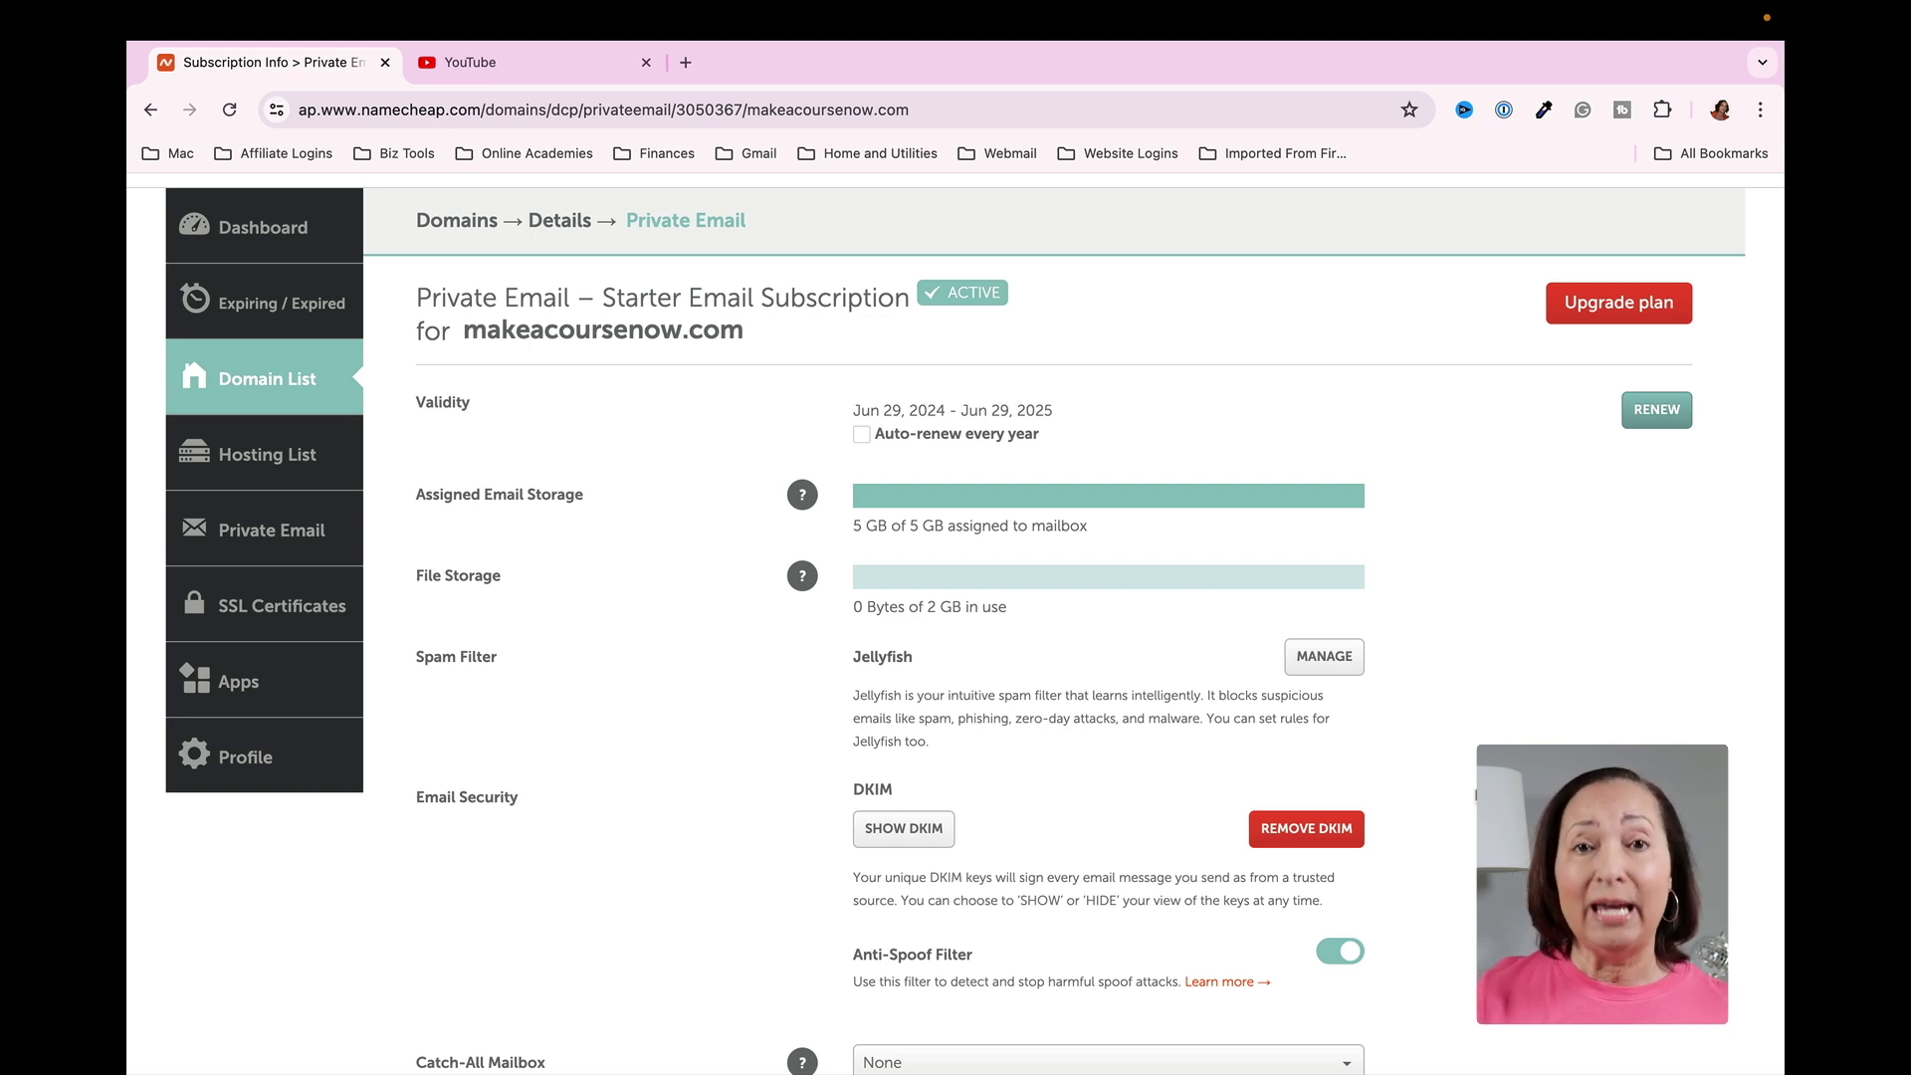
scroll(1475, 795, down, 1)
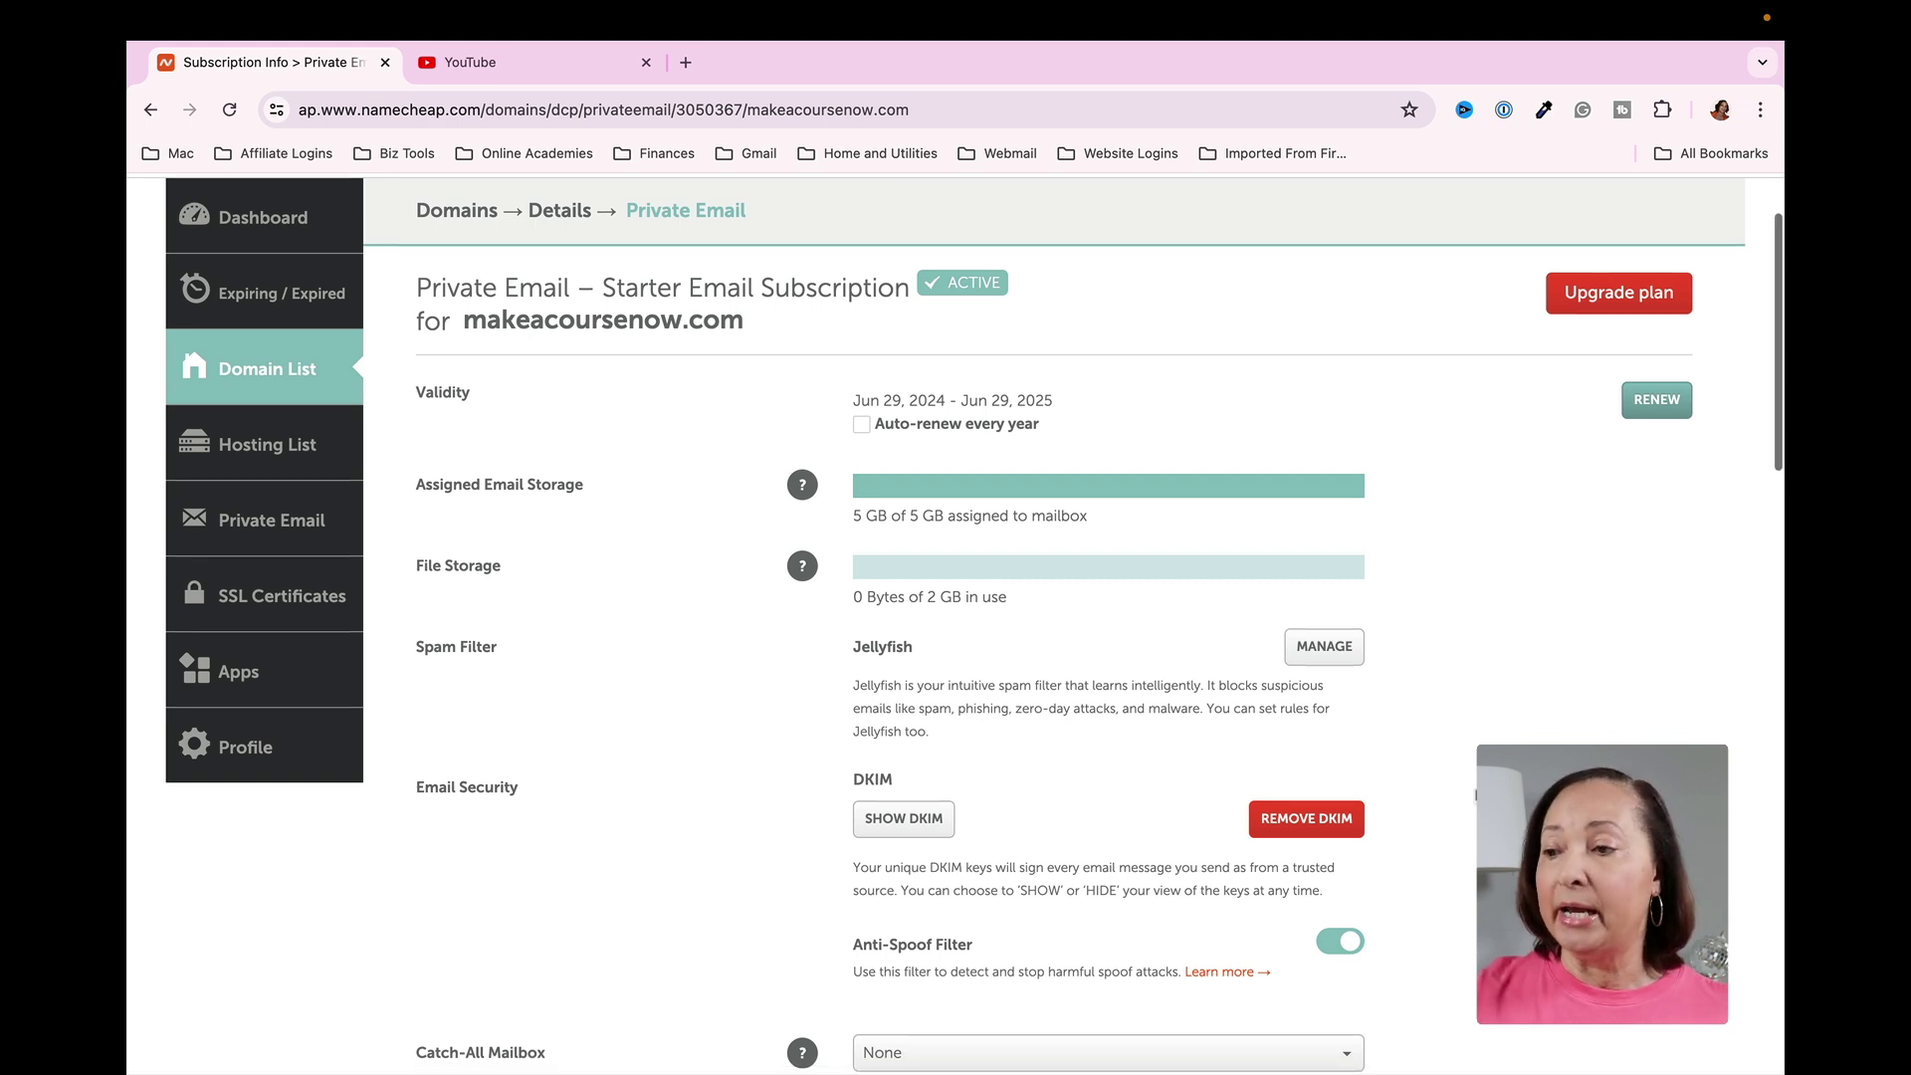
scroll(1475, 795, down, 5)
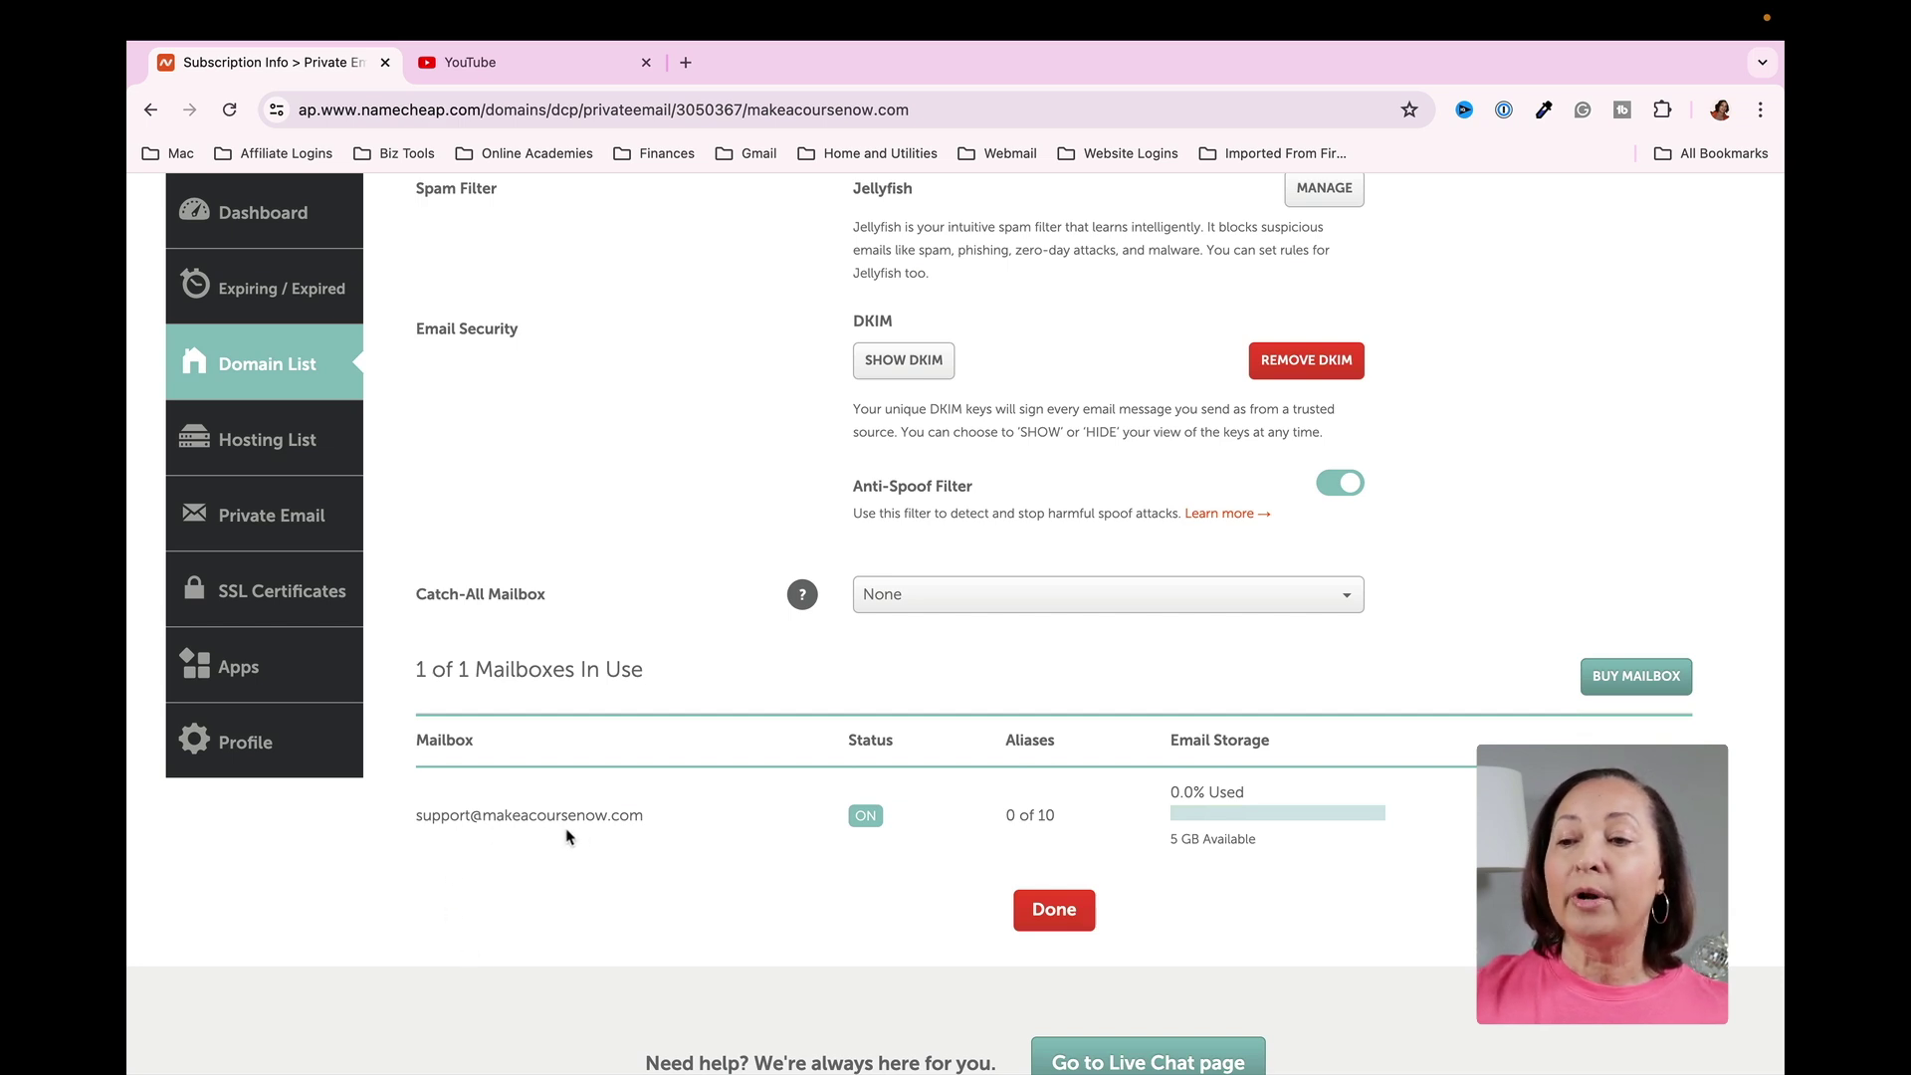
scroll(693, 858, up, 1)
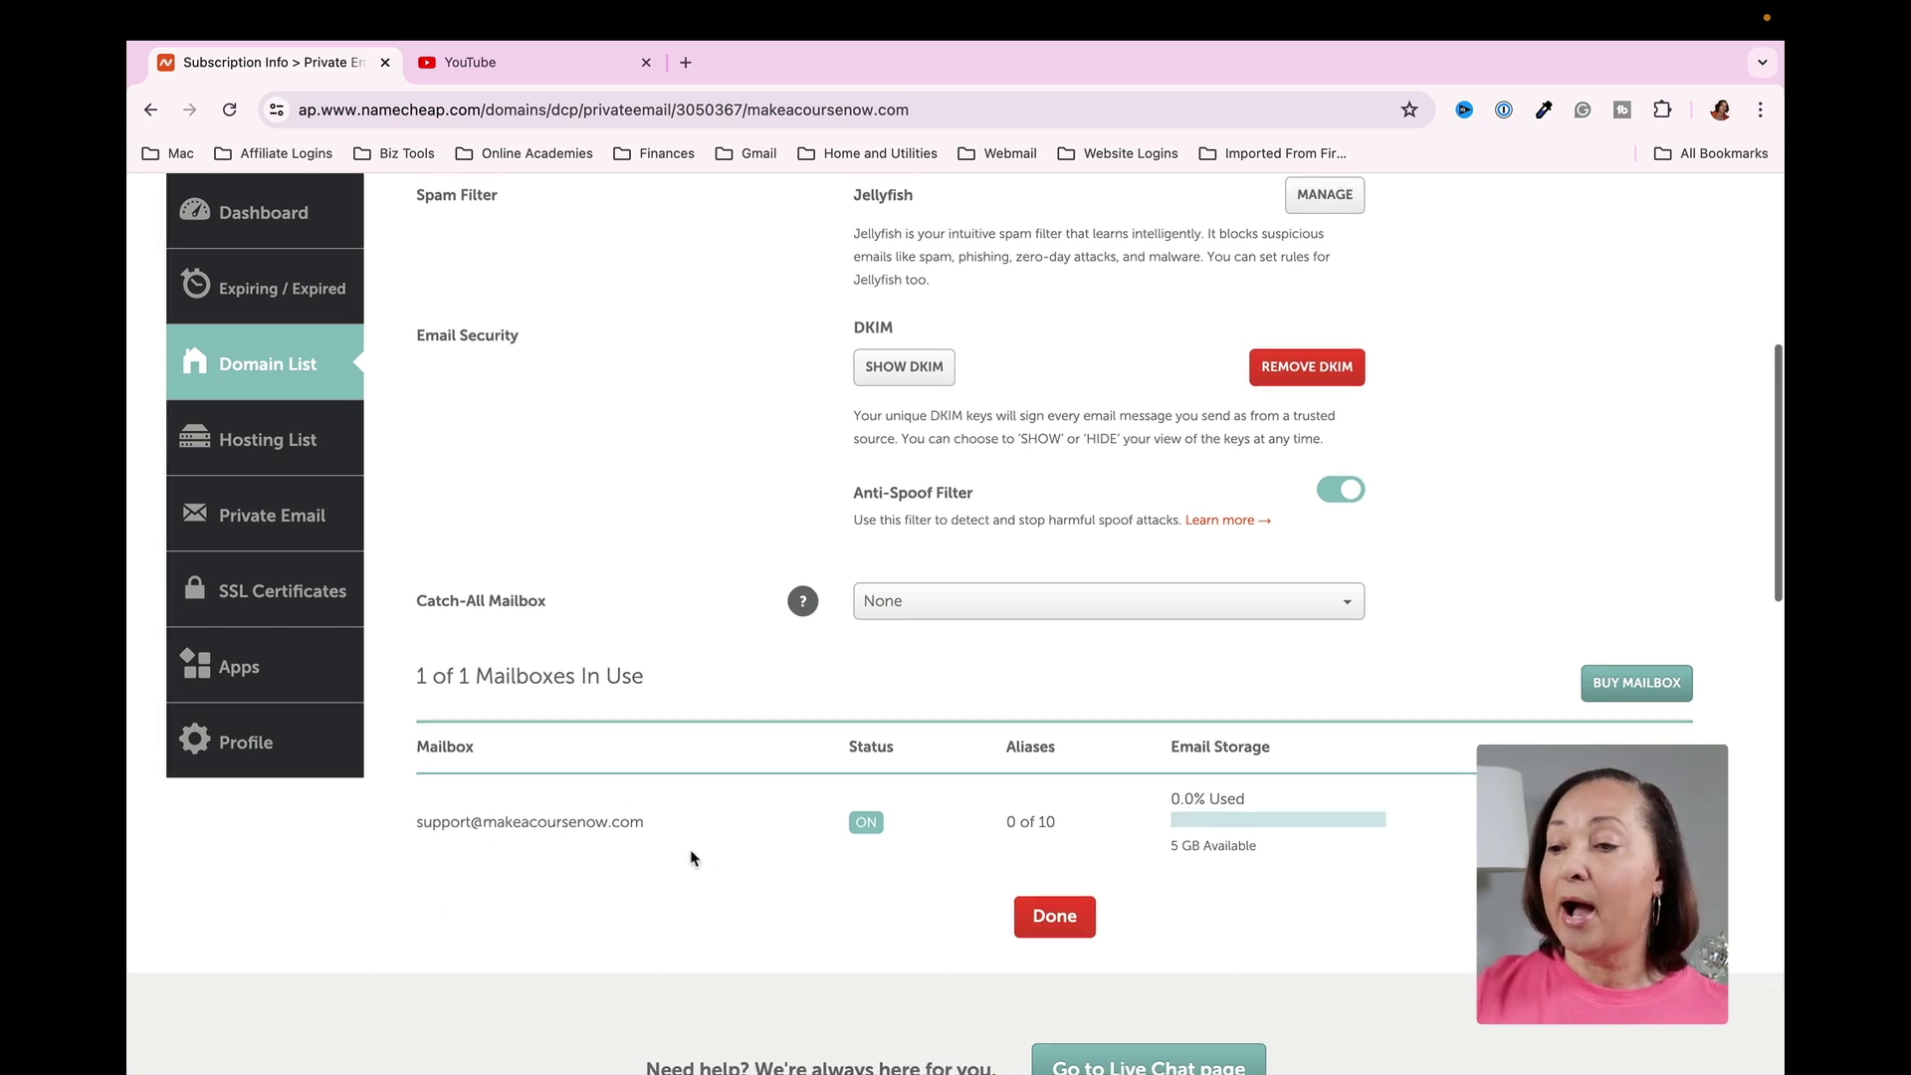
scroll(697, 861, down, 1)
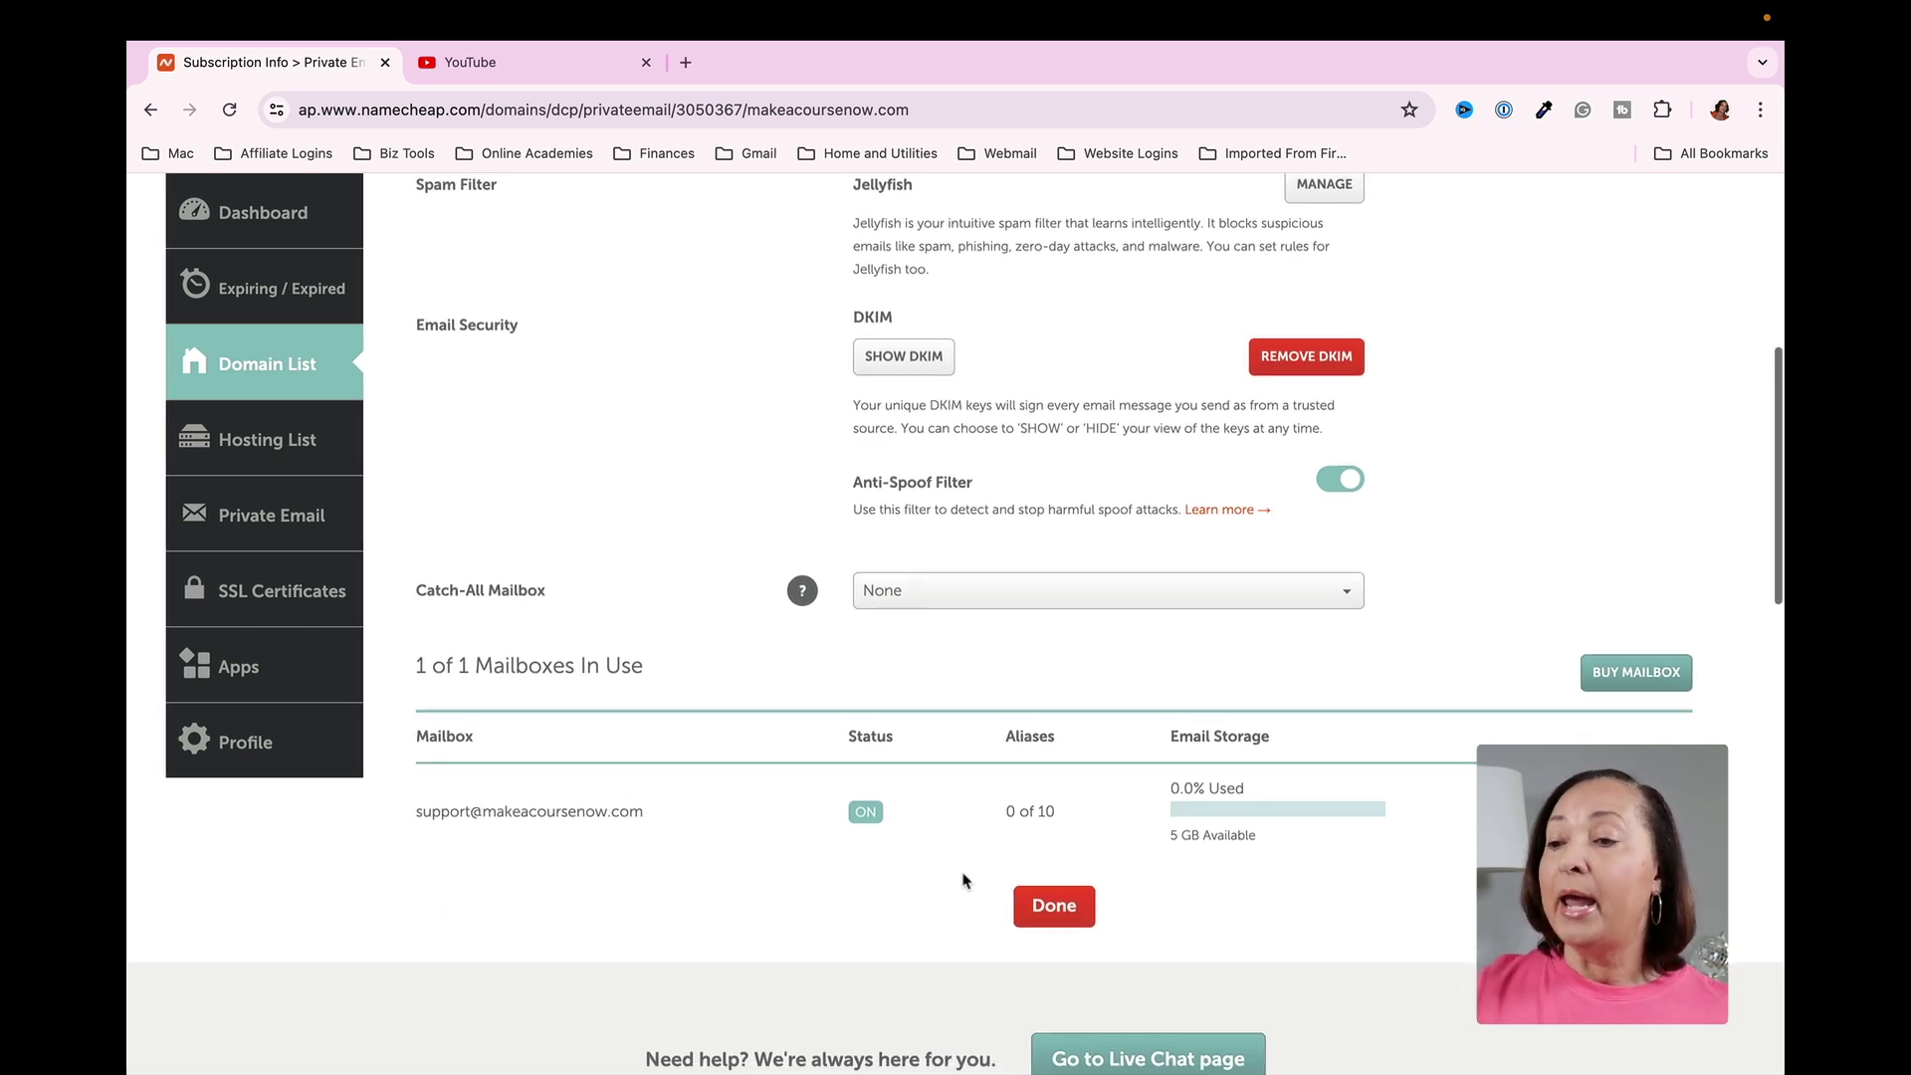
click(1054, 907)
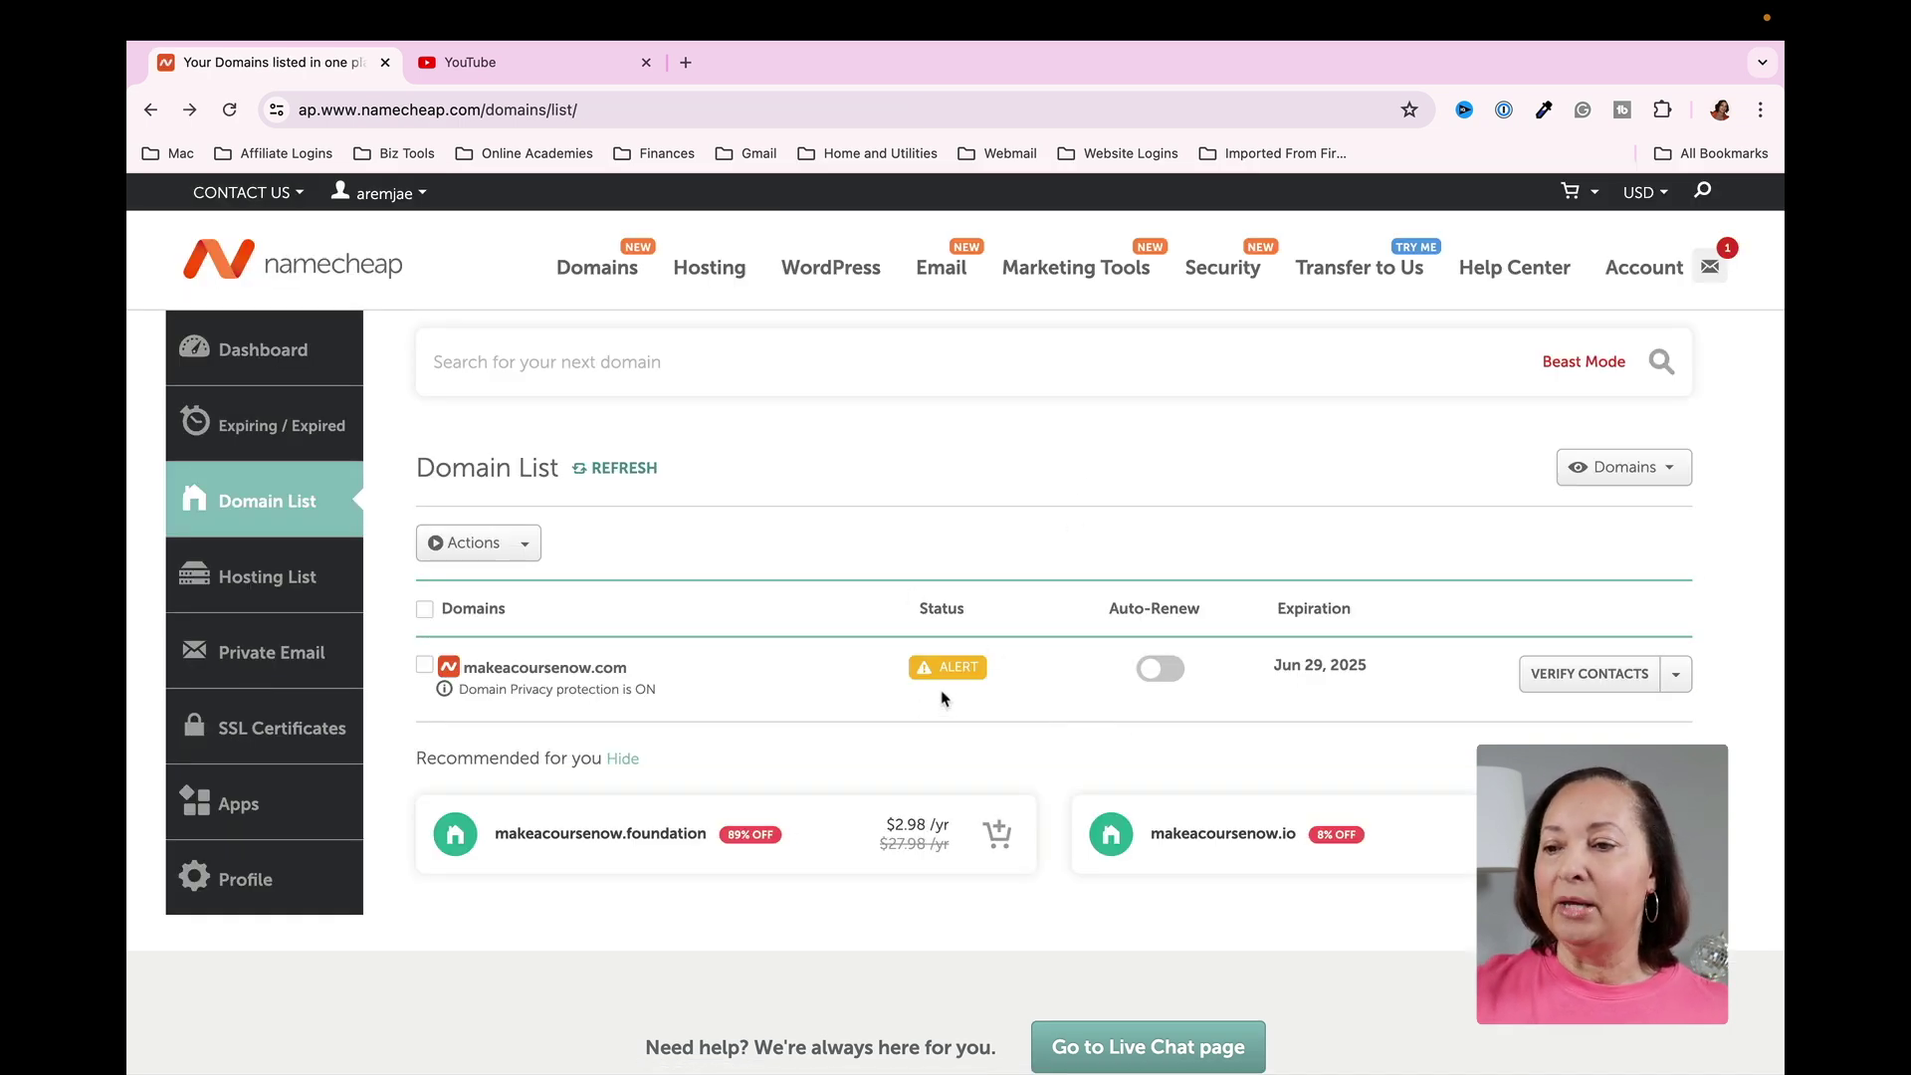
- Enable auto-renew for makeacoursenow.com, dismiss the privacy prompt, and launch webmail login in a new tab
click(1162, 669)
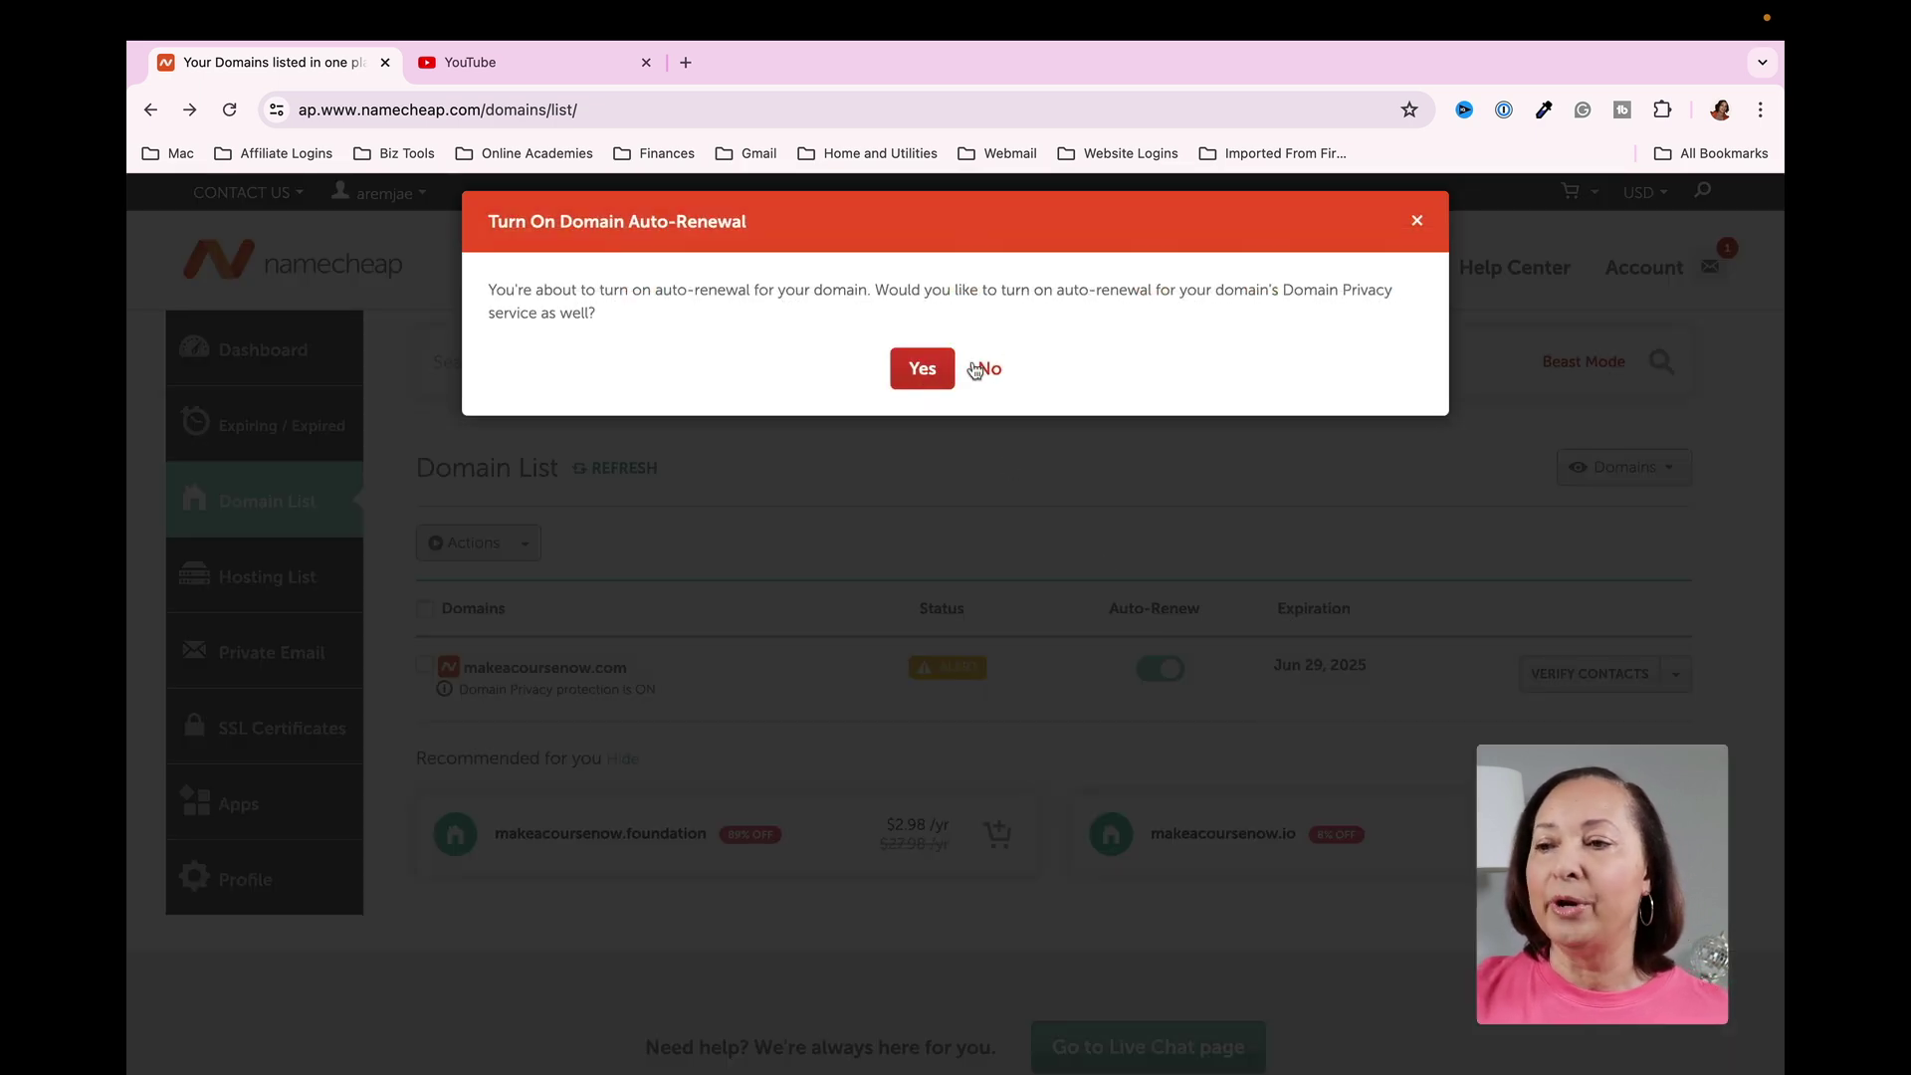
click(1422, 221)
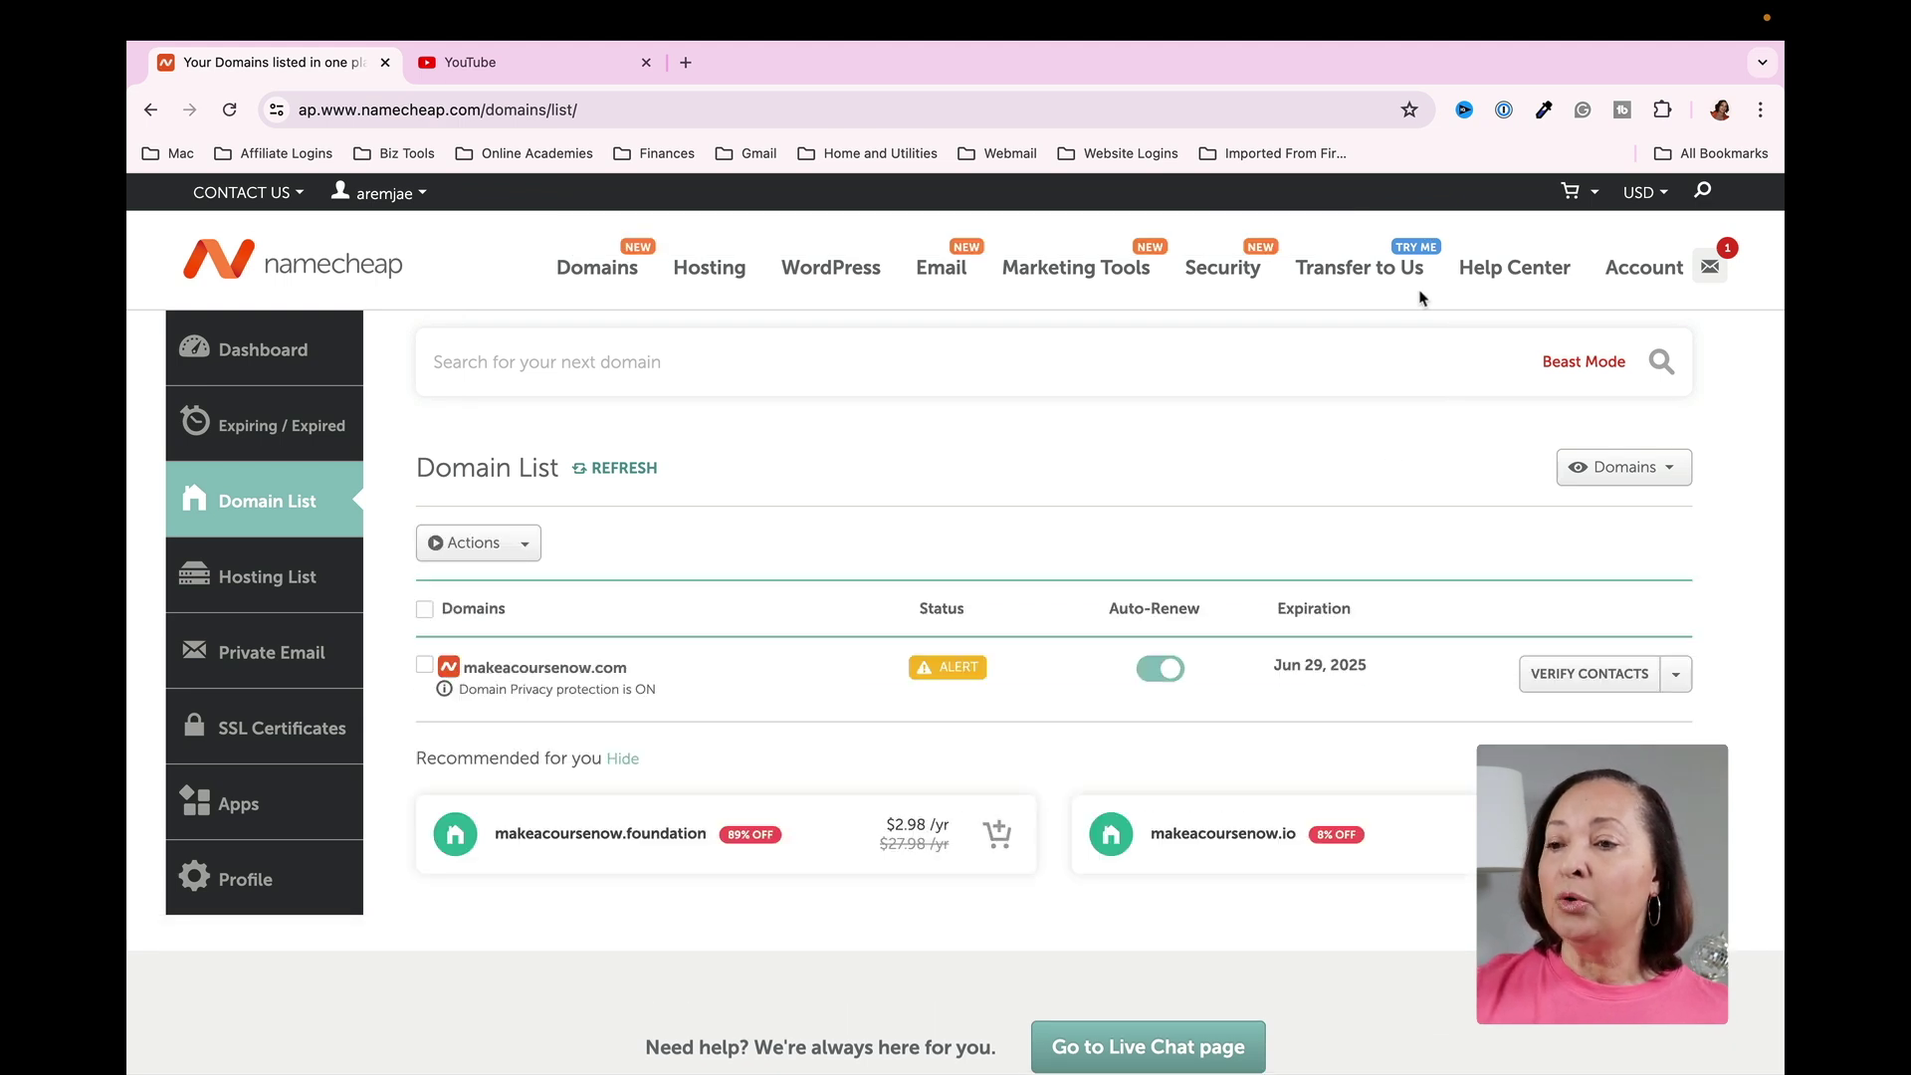
mouse_move(928, 260)
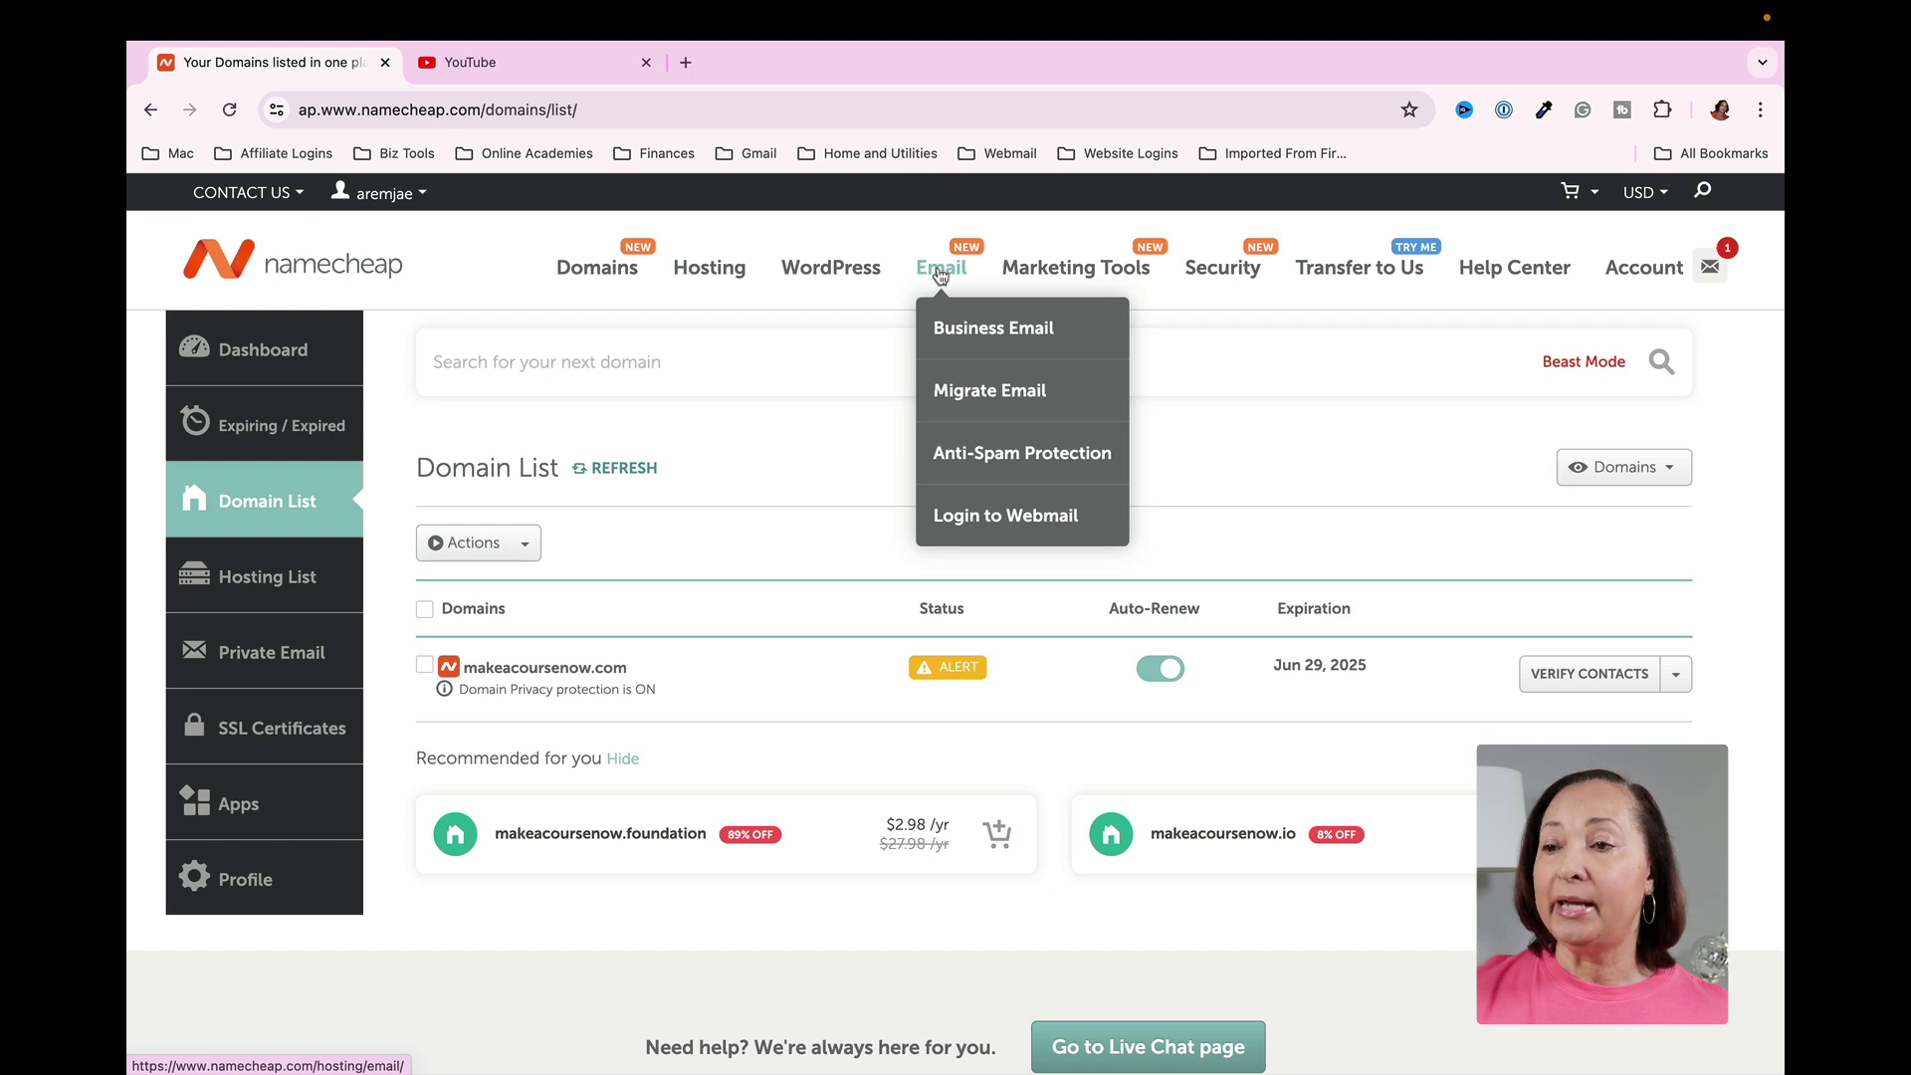
scroll(998, 485, down, 1)
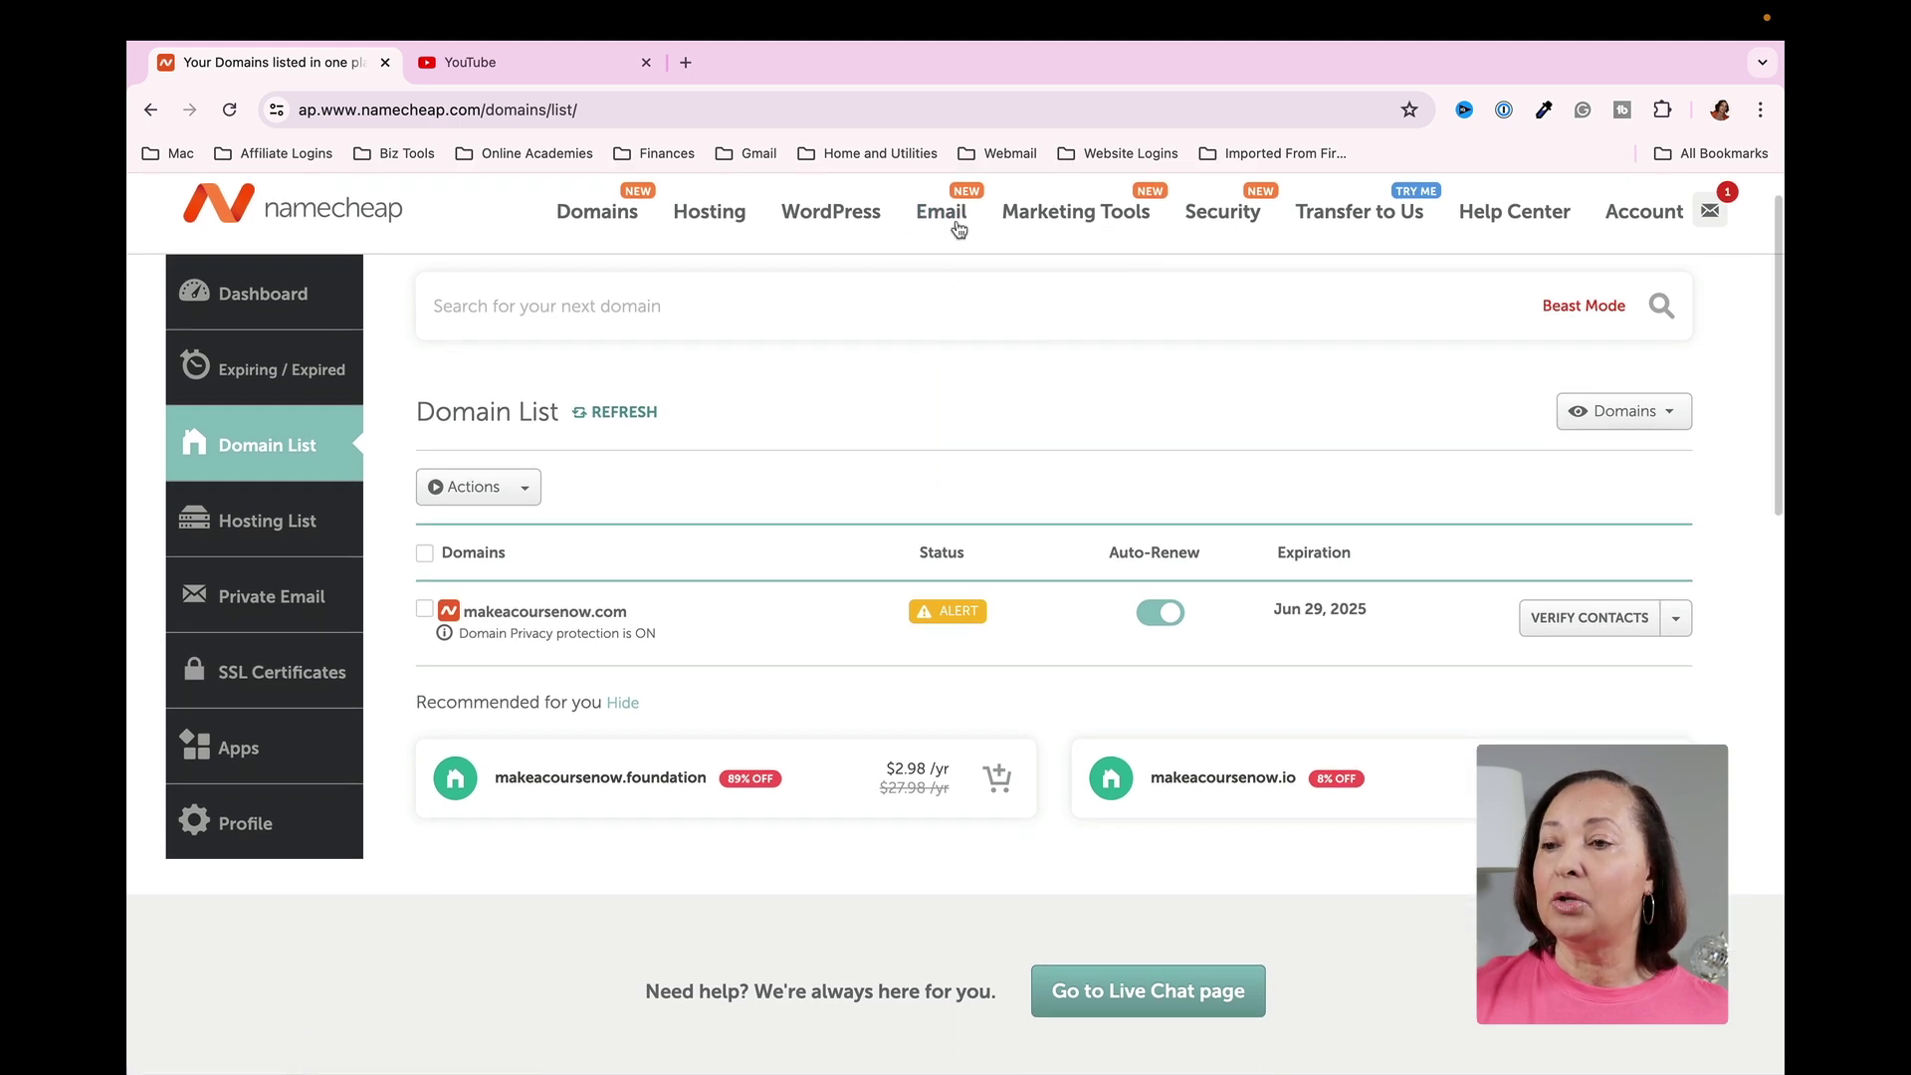
mouse_move(945, 214)
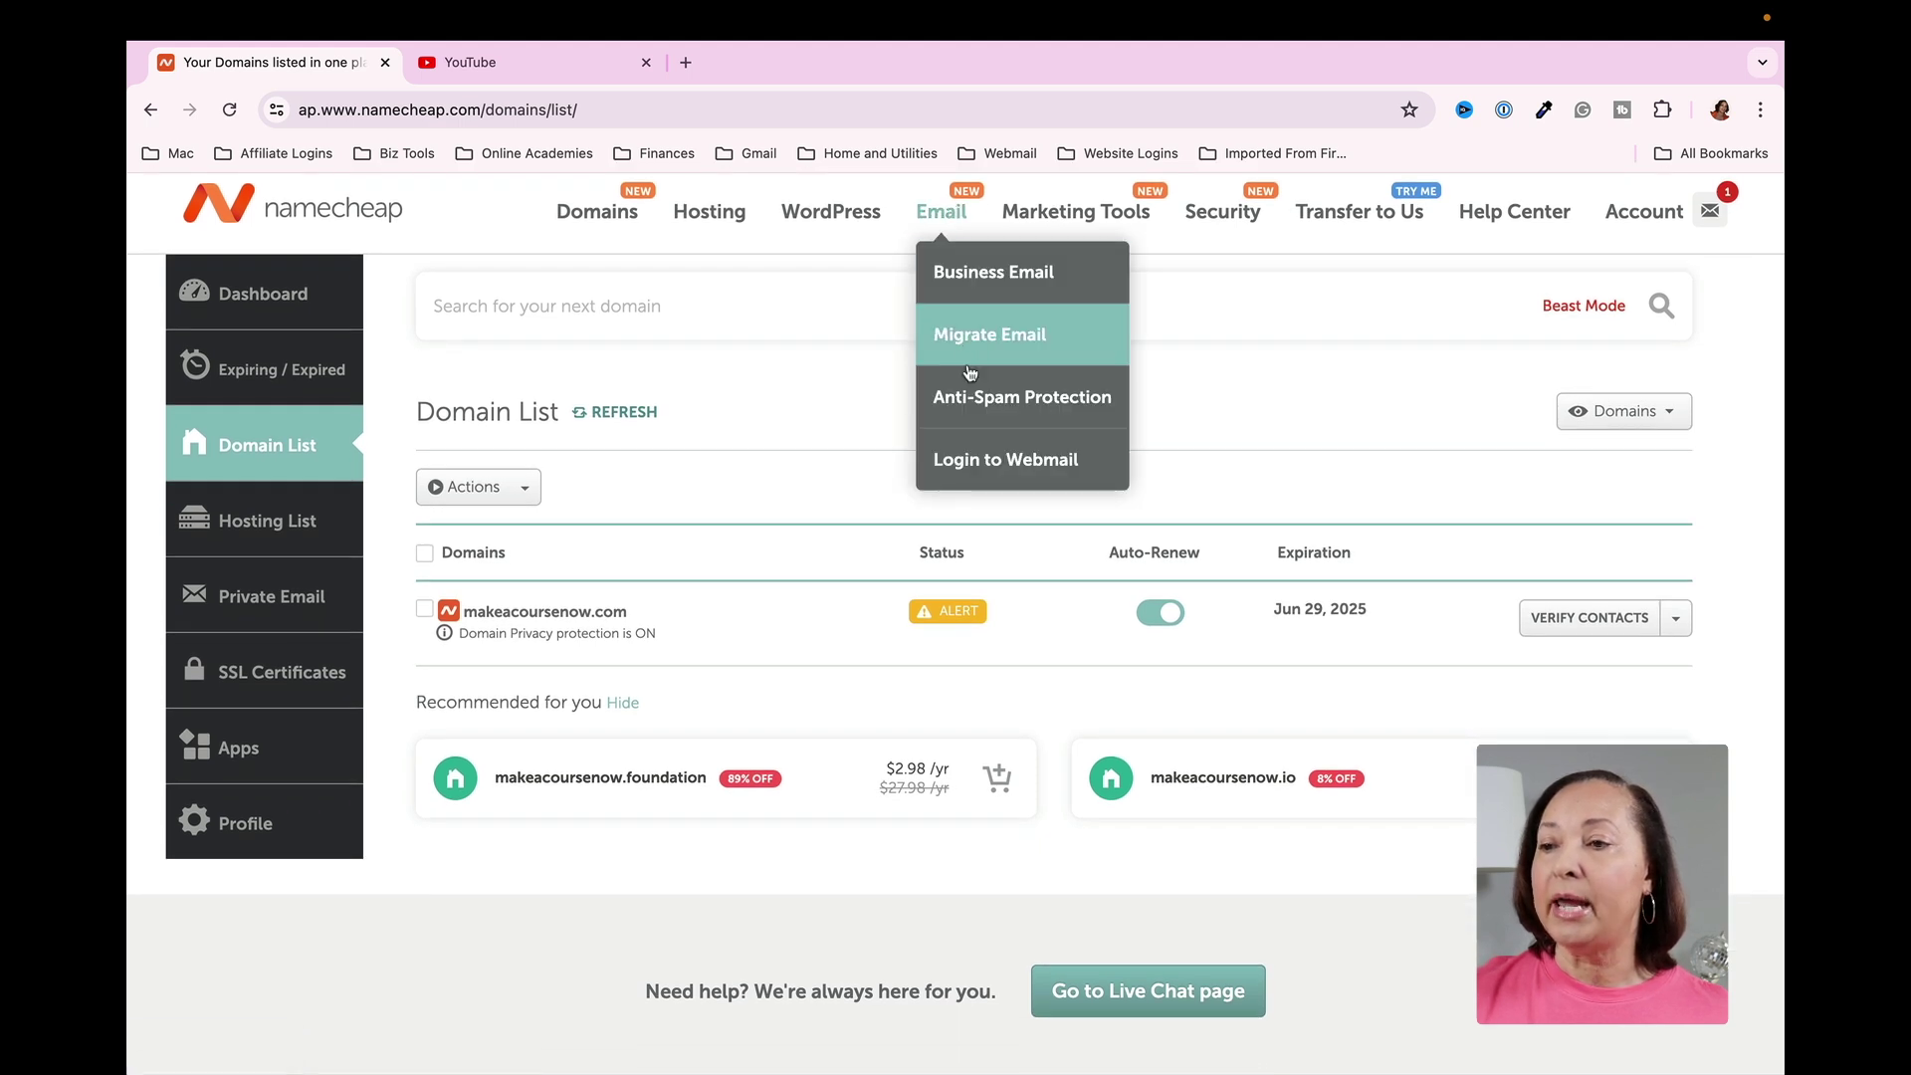
click(983, 466)
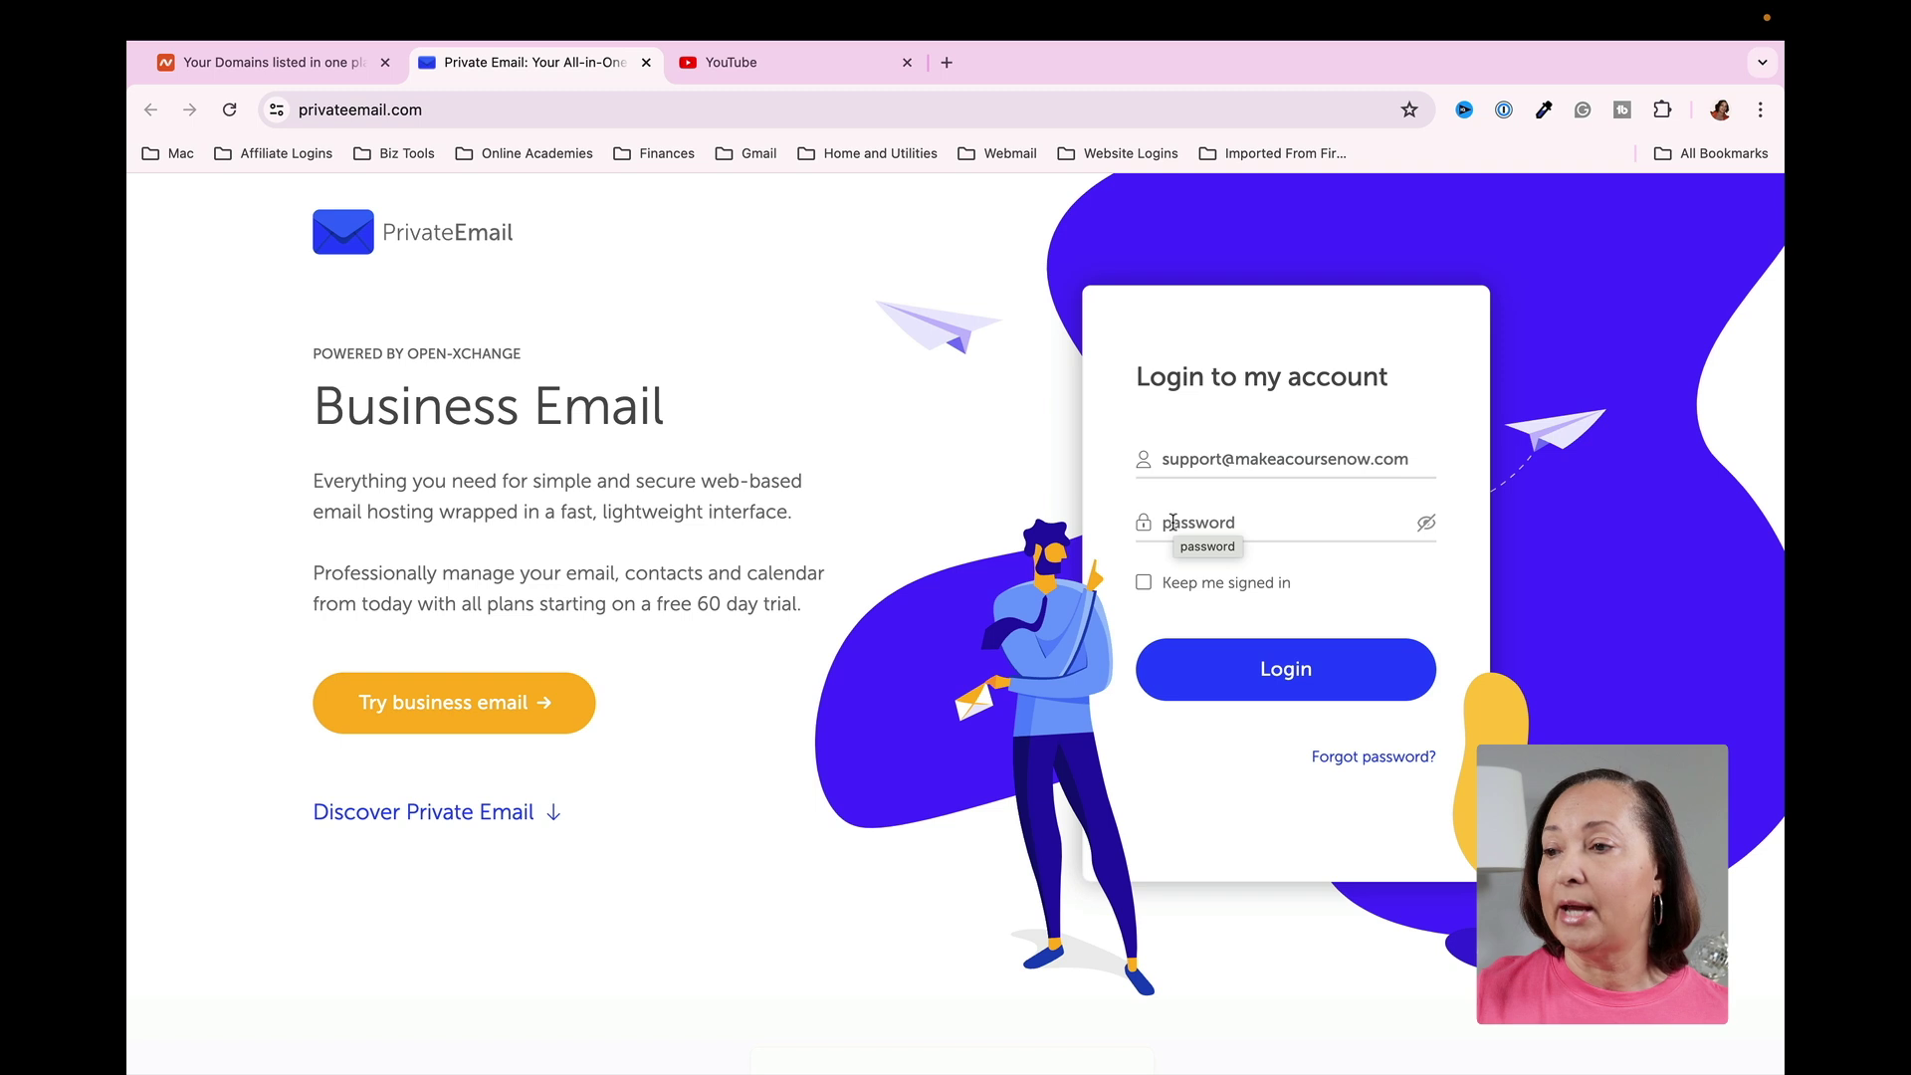
- Enter the support mailbox's password and sign in to its empty webmail inbox
click(1172, 521)
key(Return)
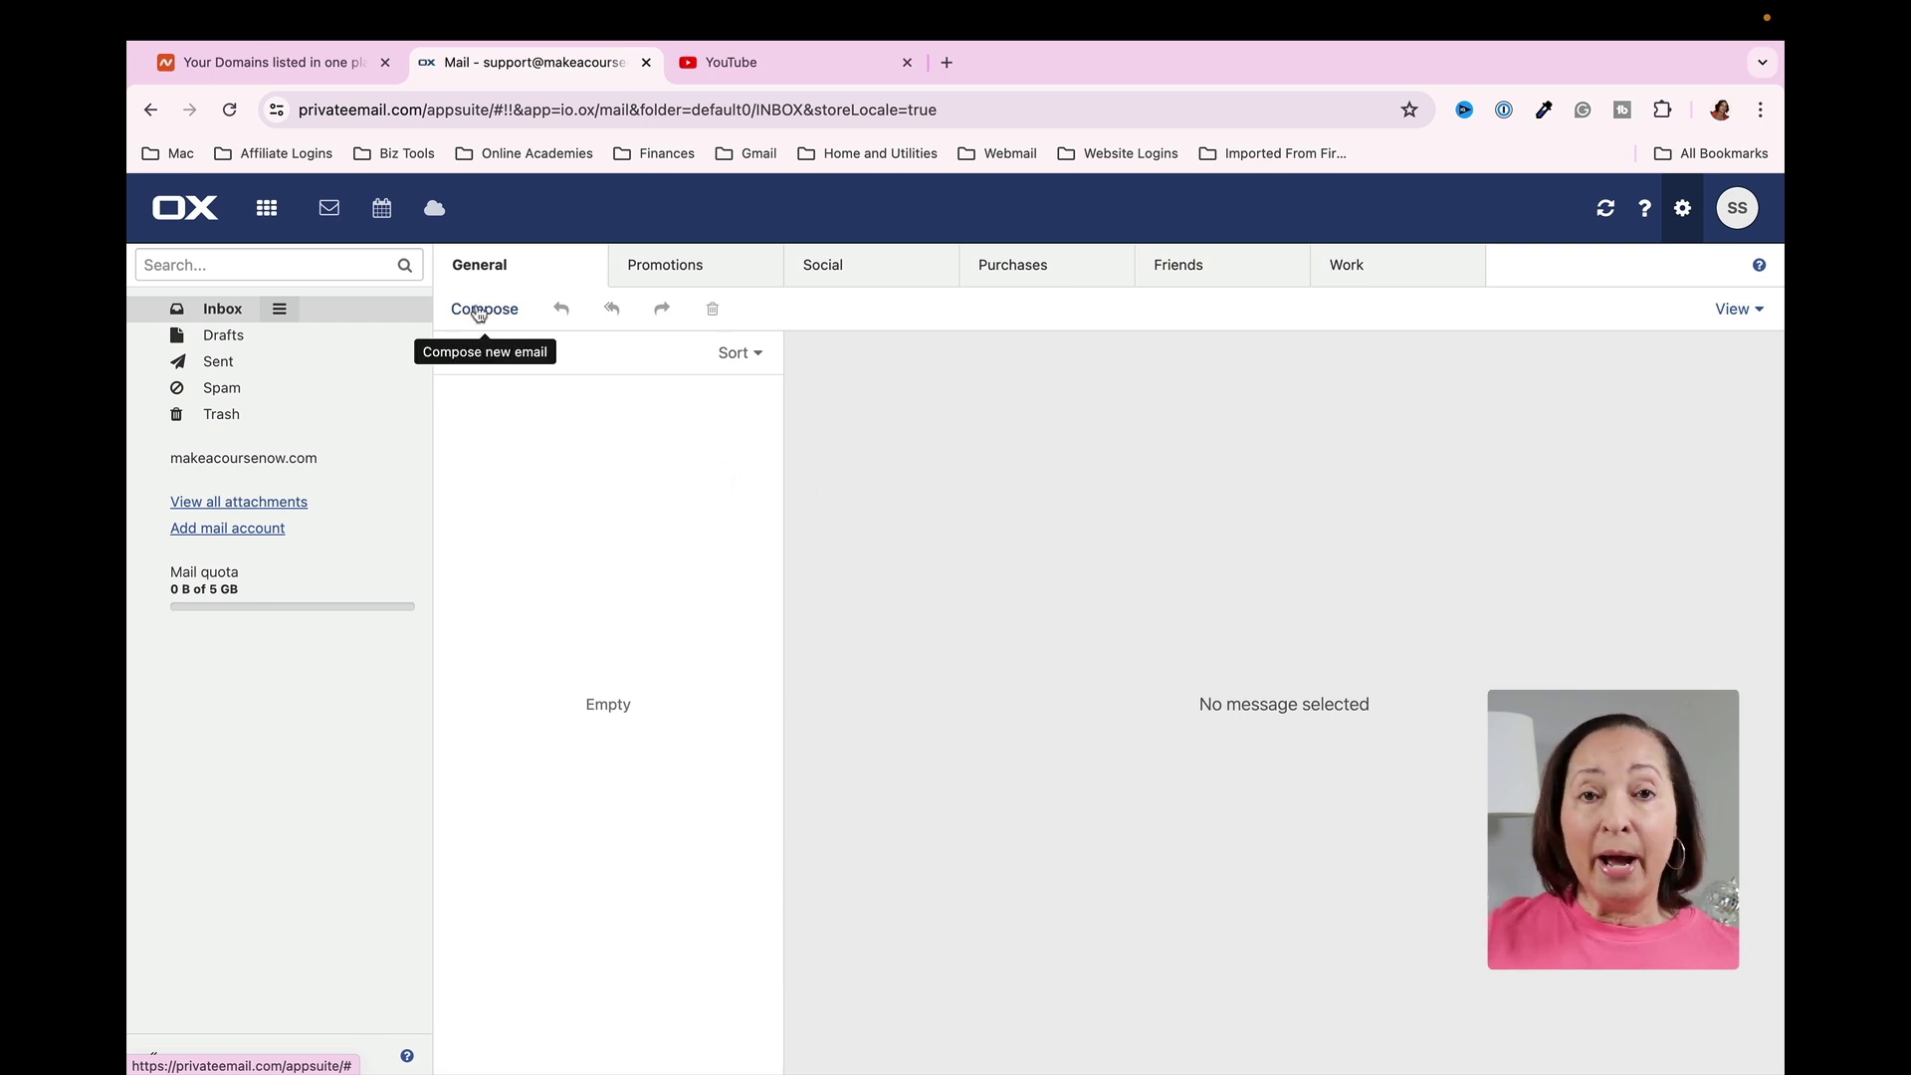
- Open the mail account's edit form under Settings > Accounts
click(1684, 214)
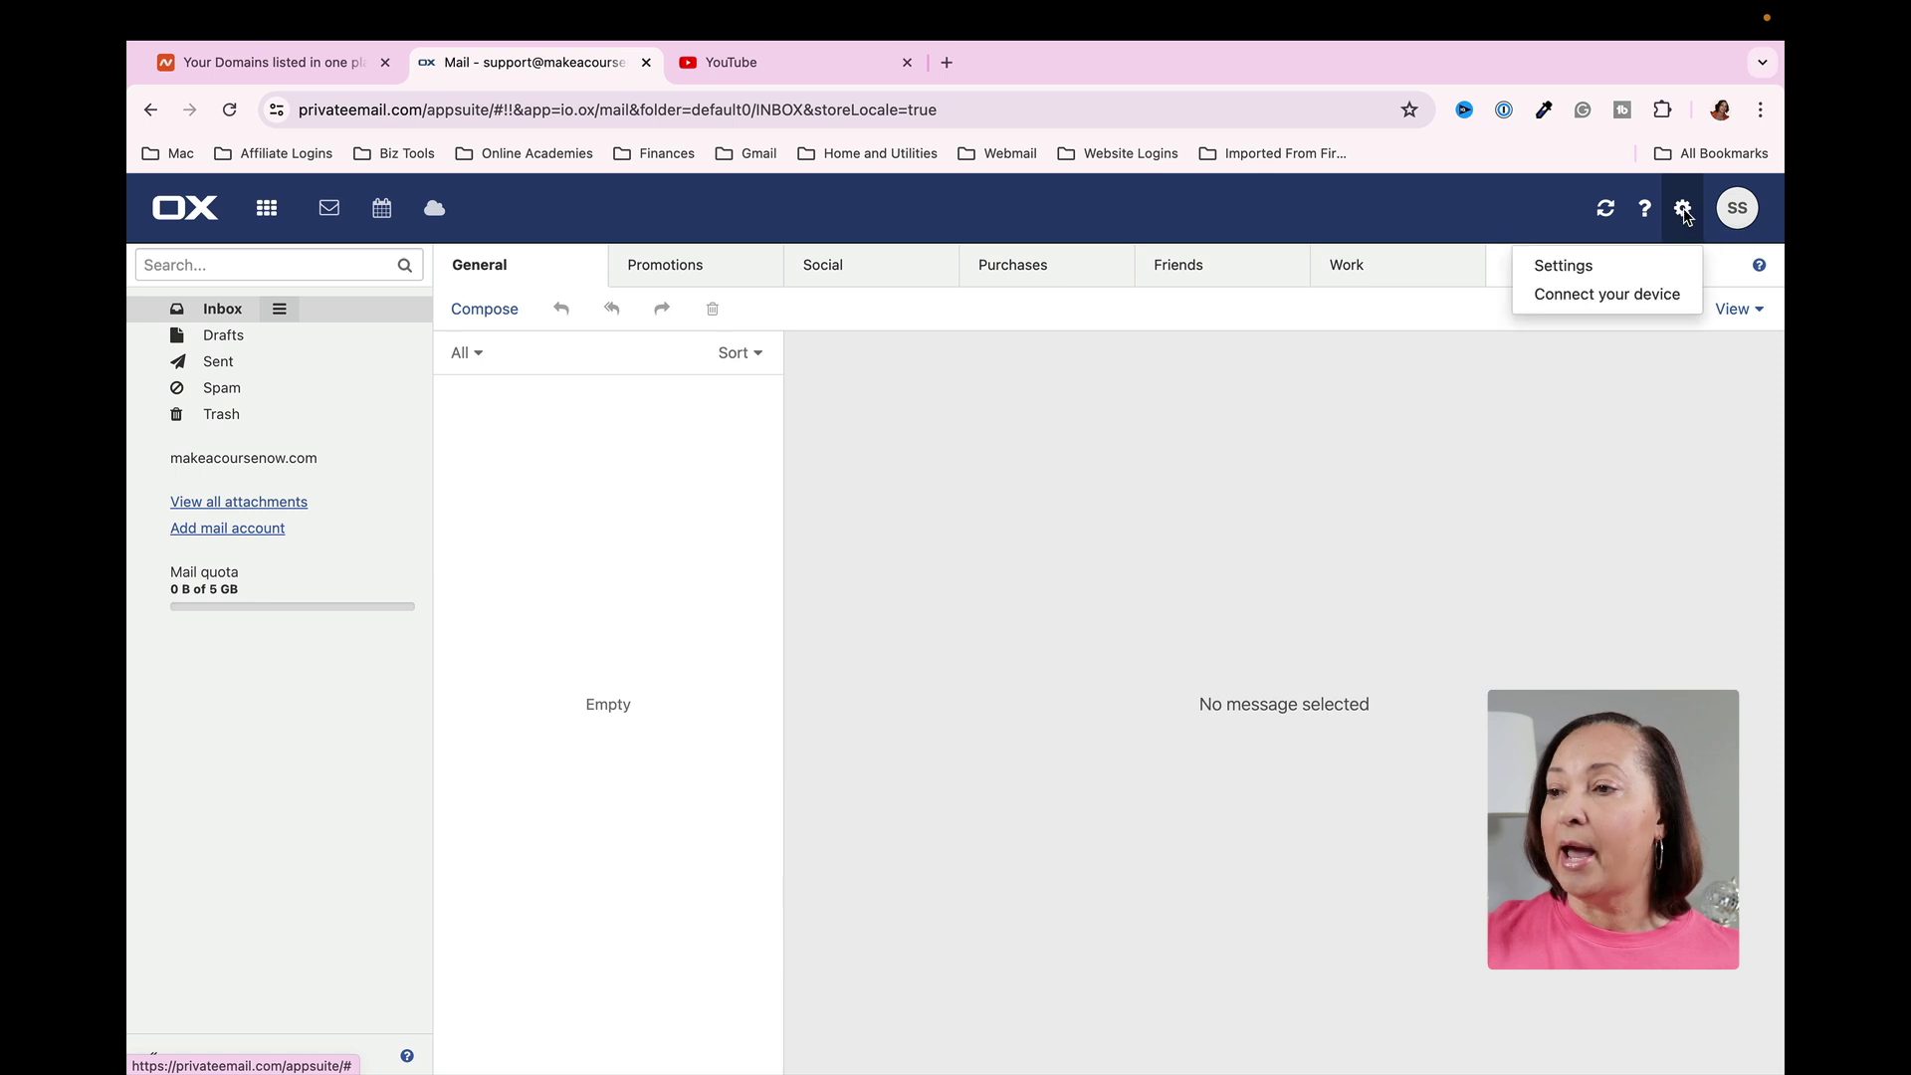
click(1585, 267)
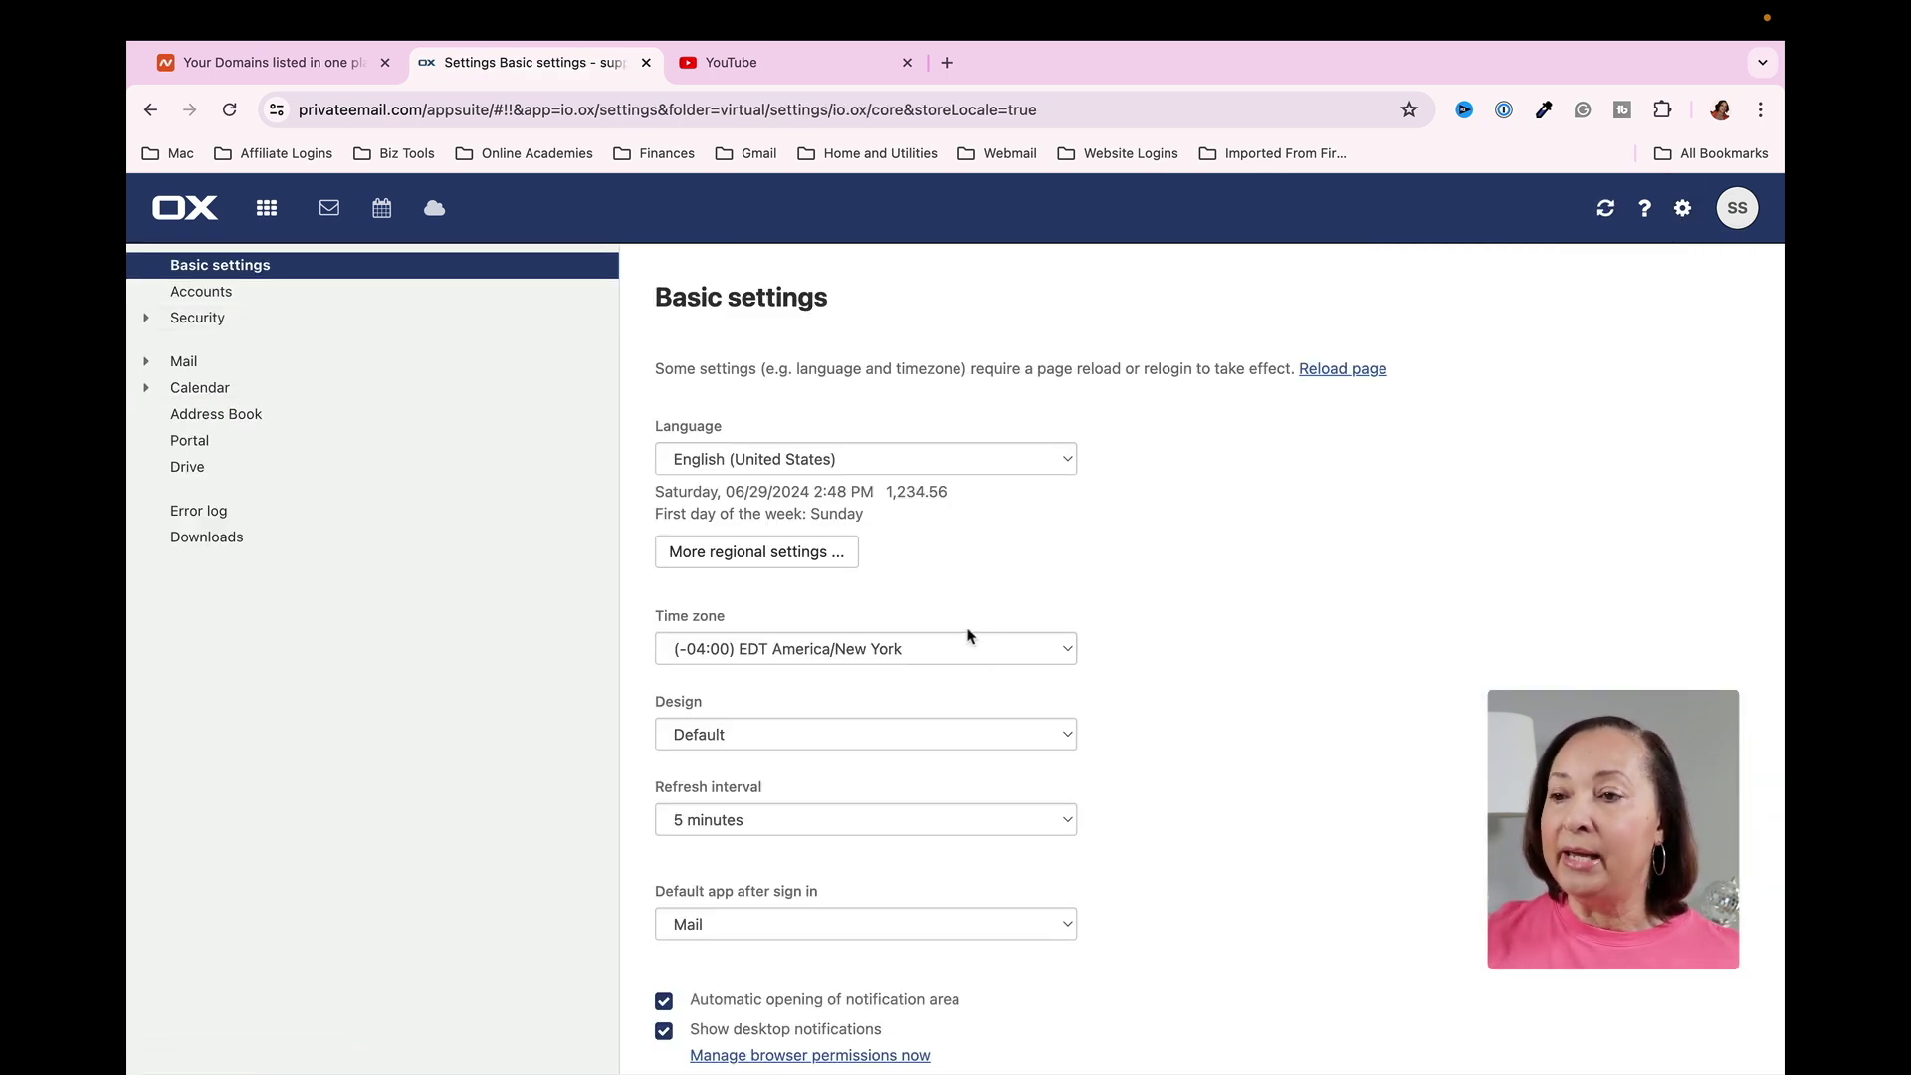
scroll(968, 637, down, 3)
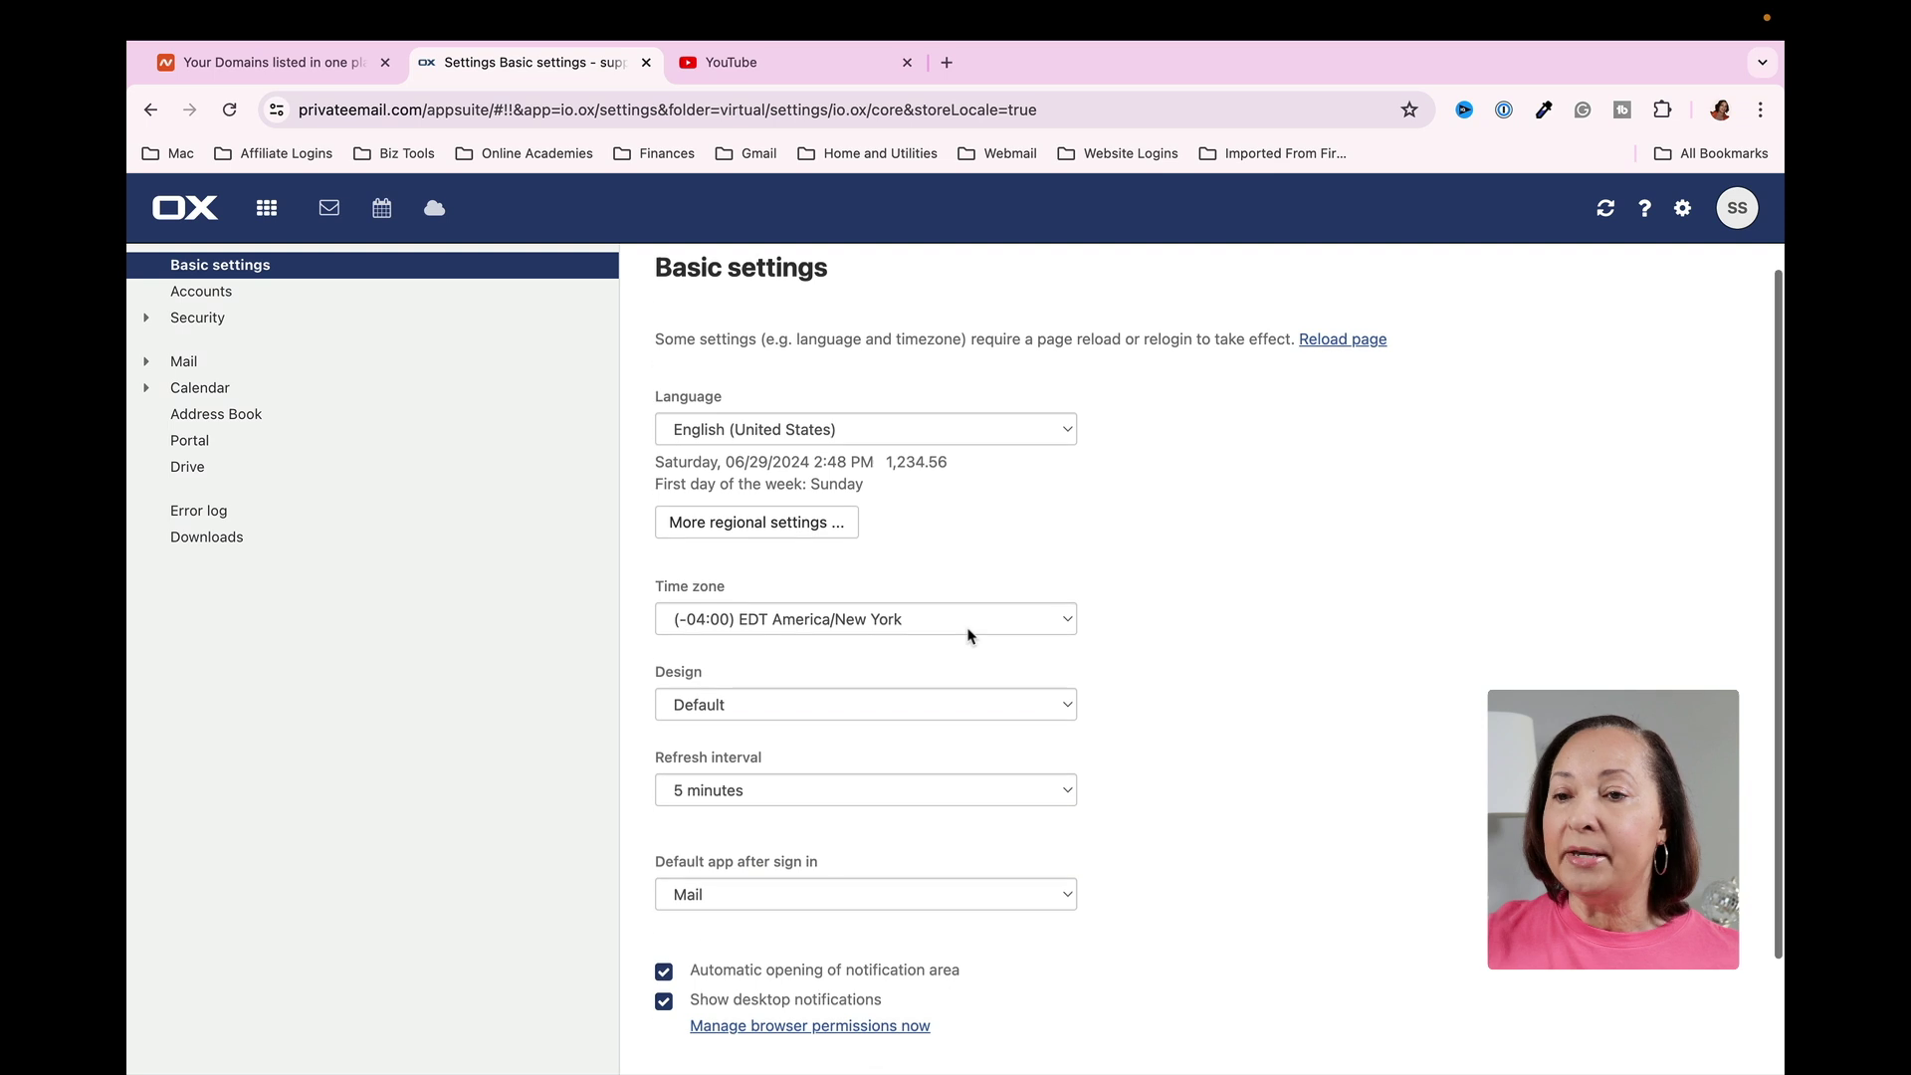
click(231, 298)
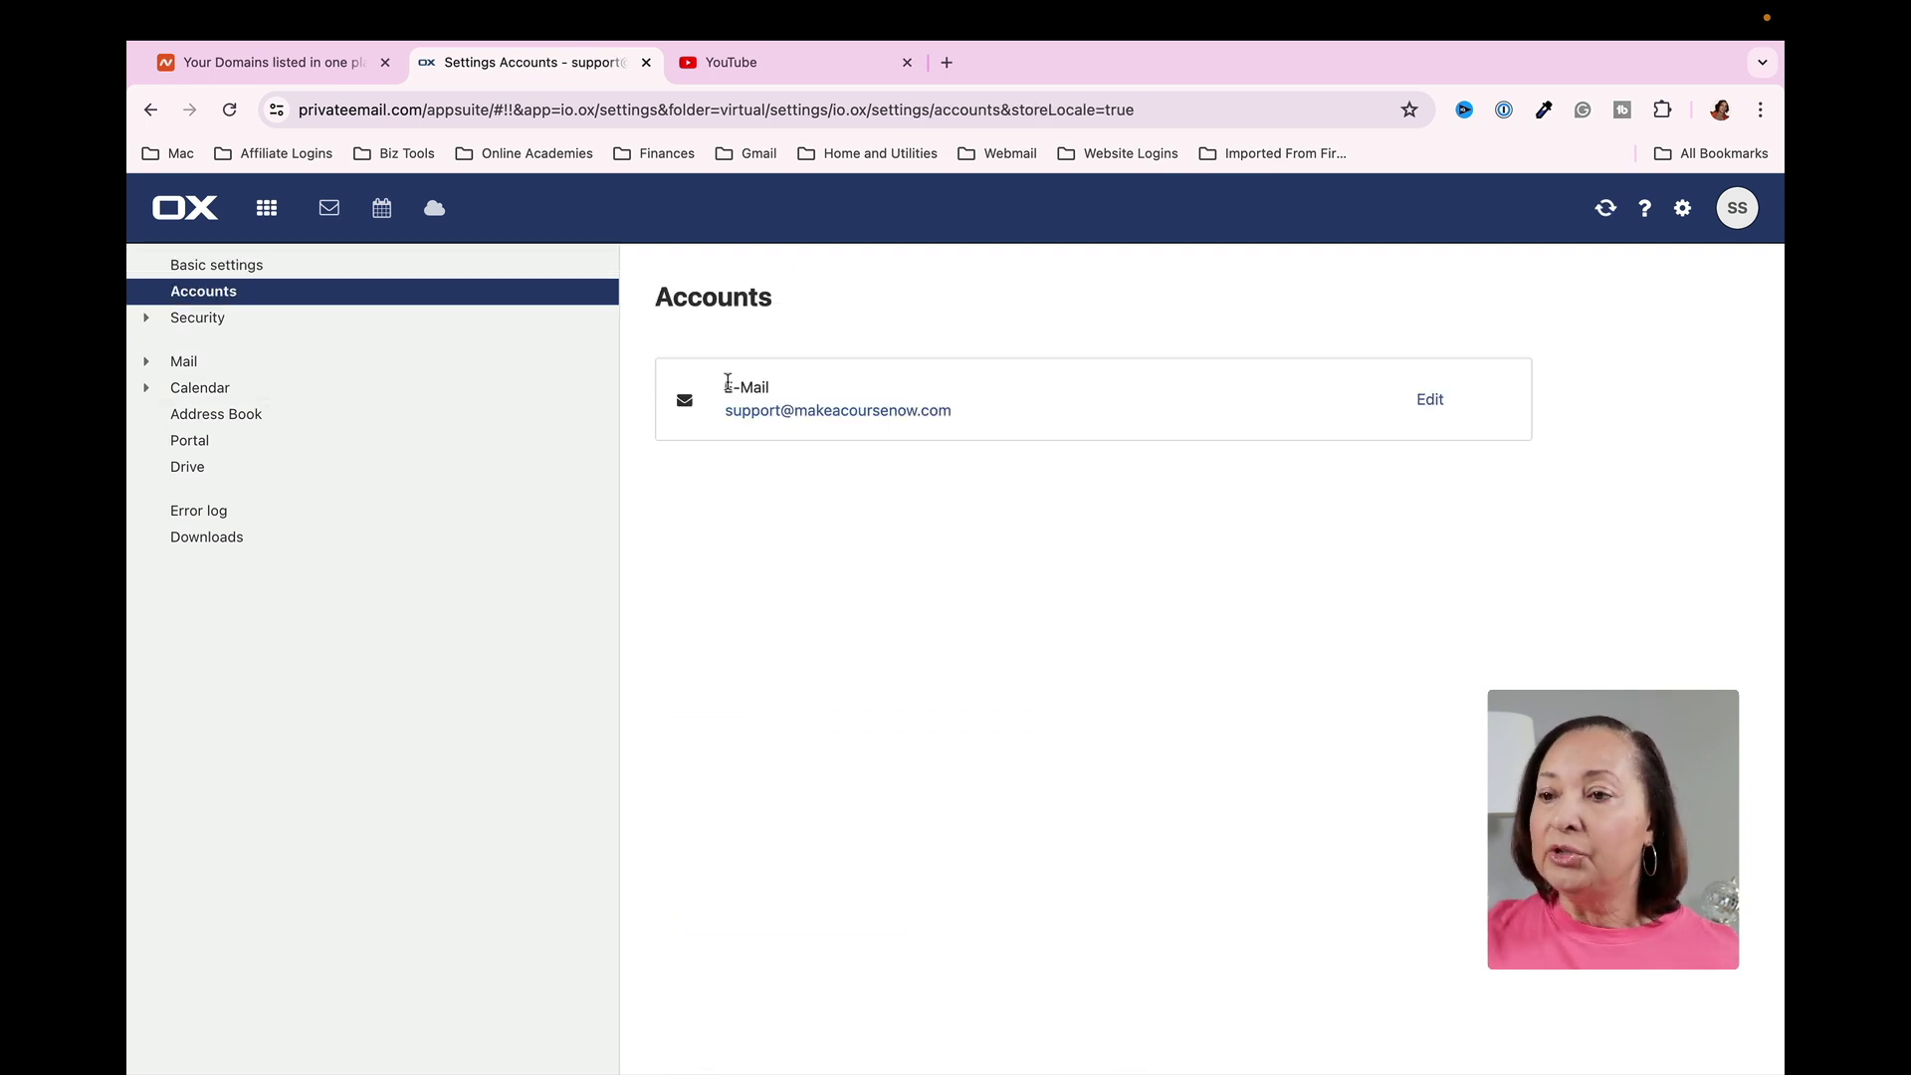
click(1431, 401)
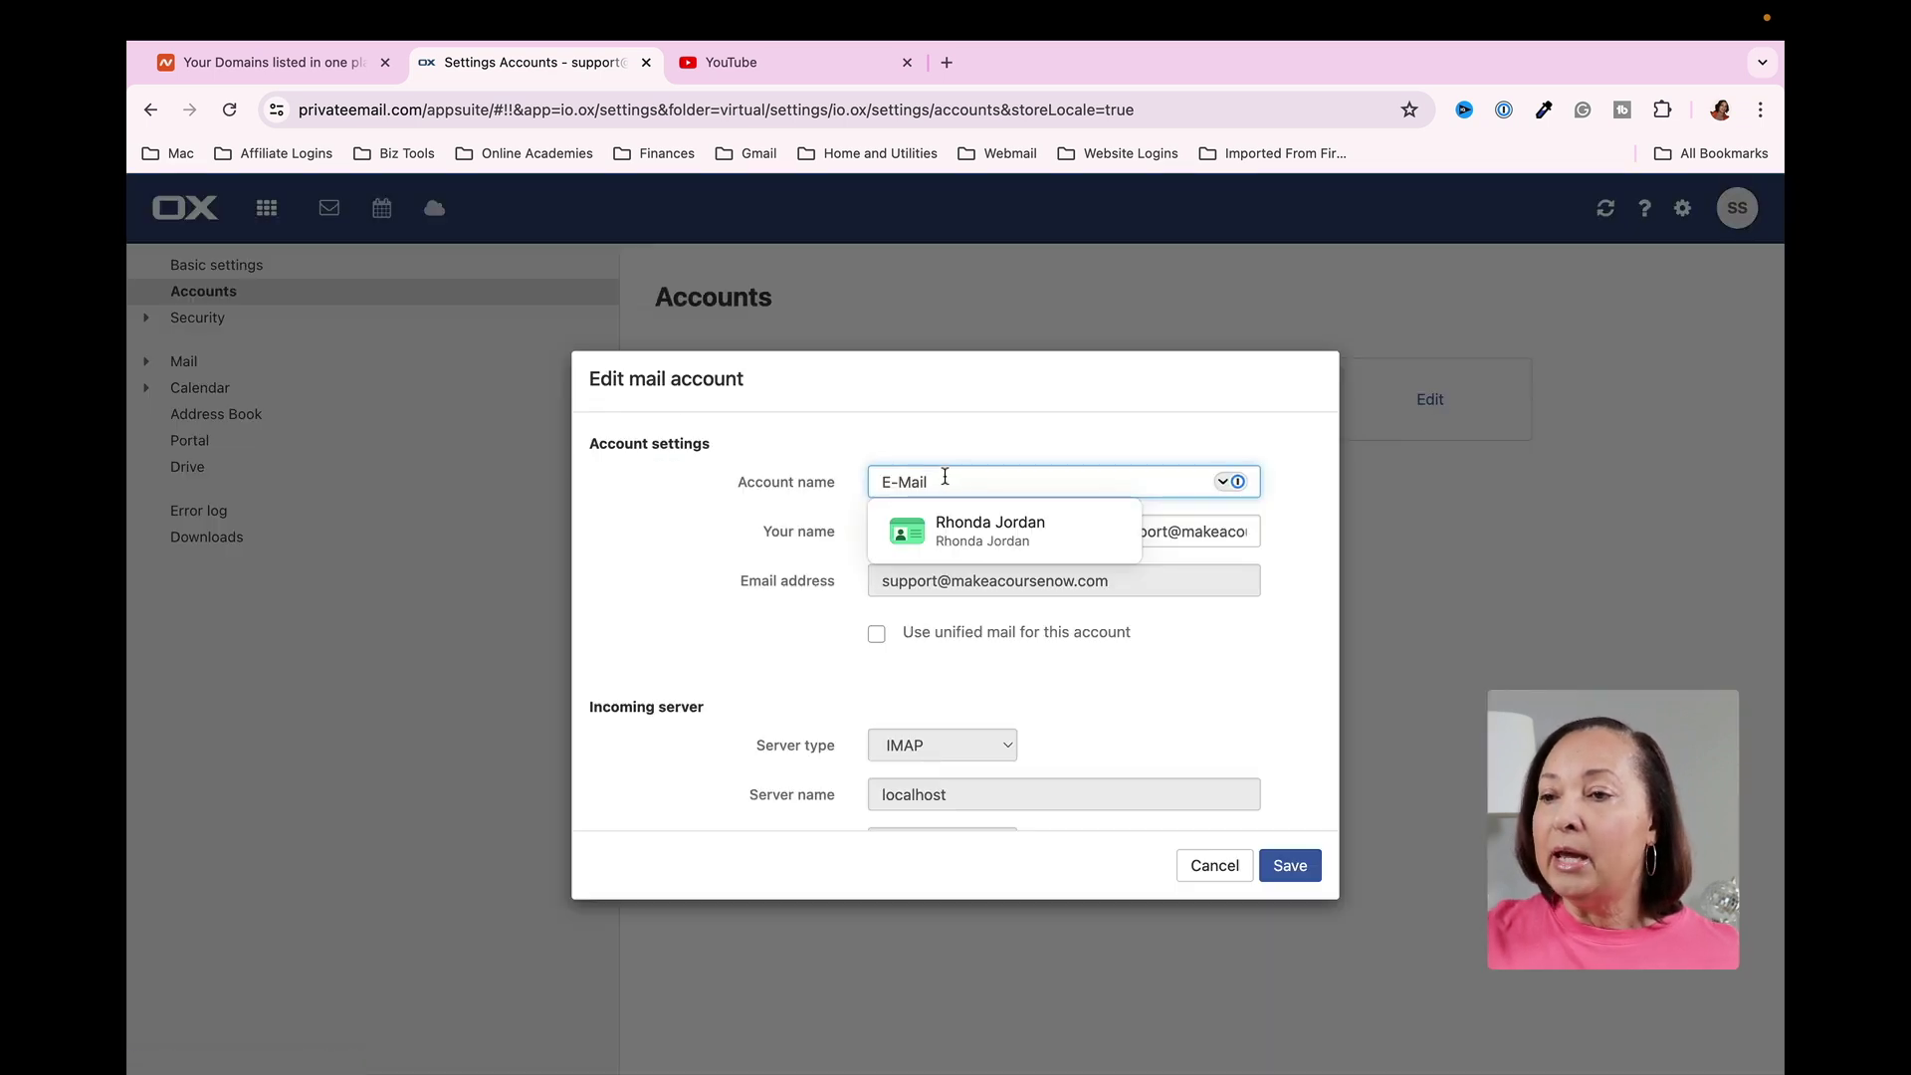
- Replace the 'Your name' sender field with the owner's full name and save it
drag(944, 477, 815, 482)
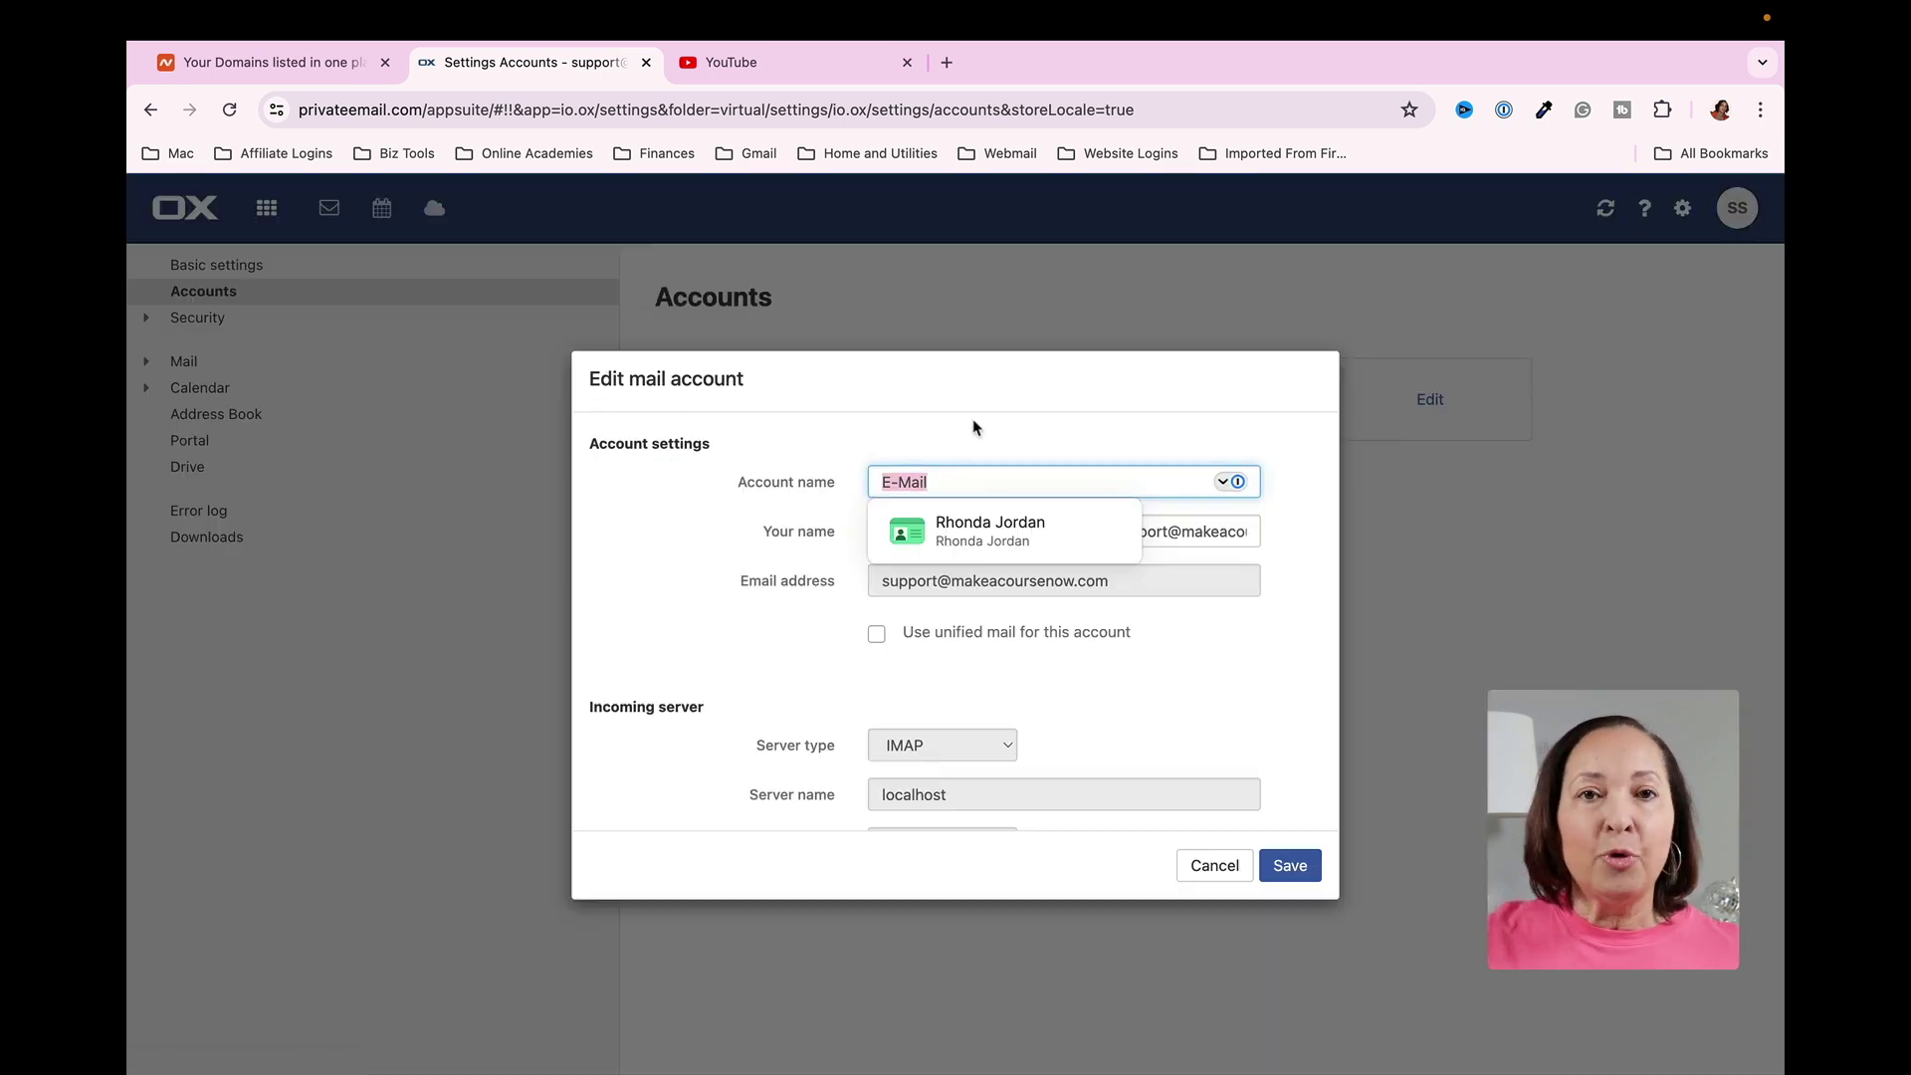
click(1098, 424)
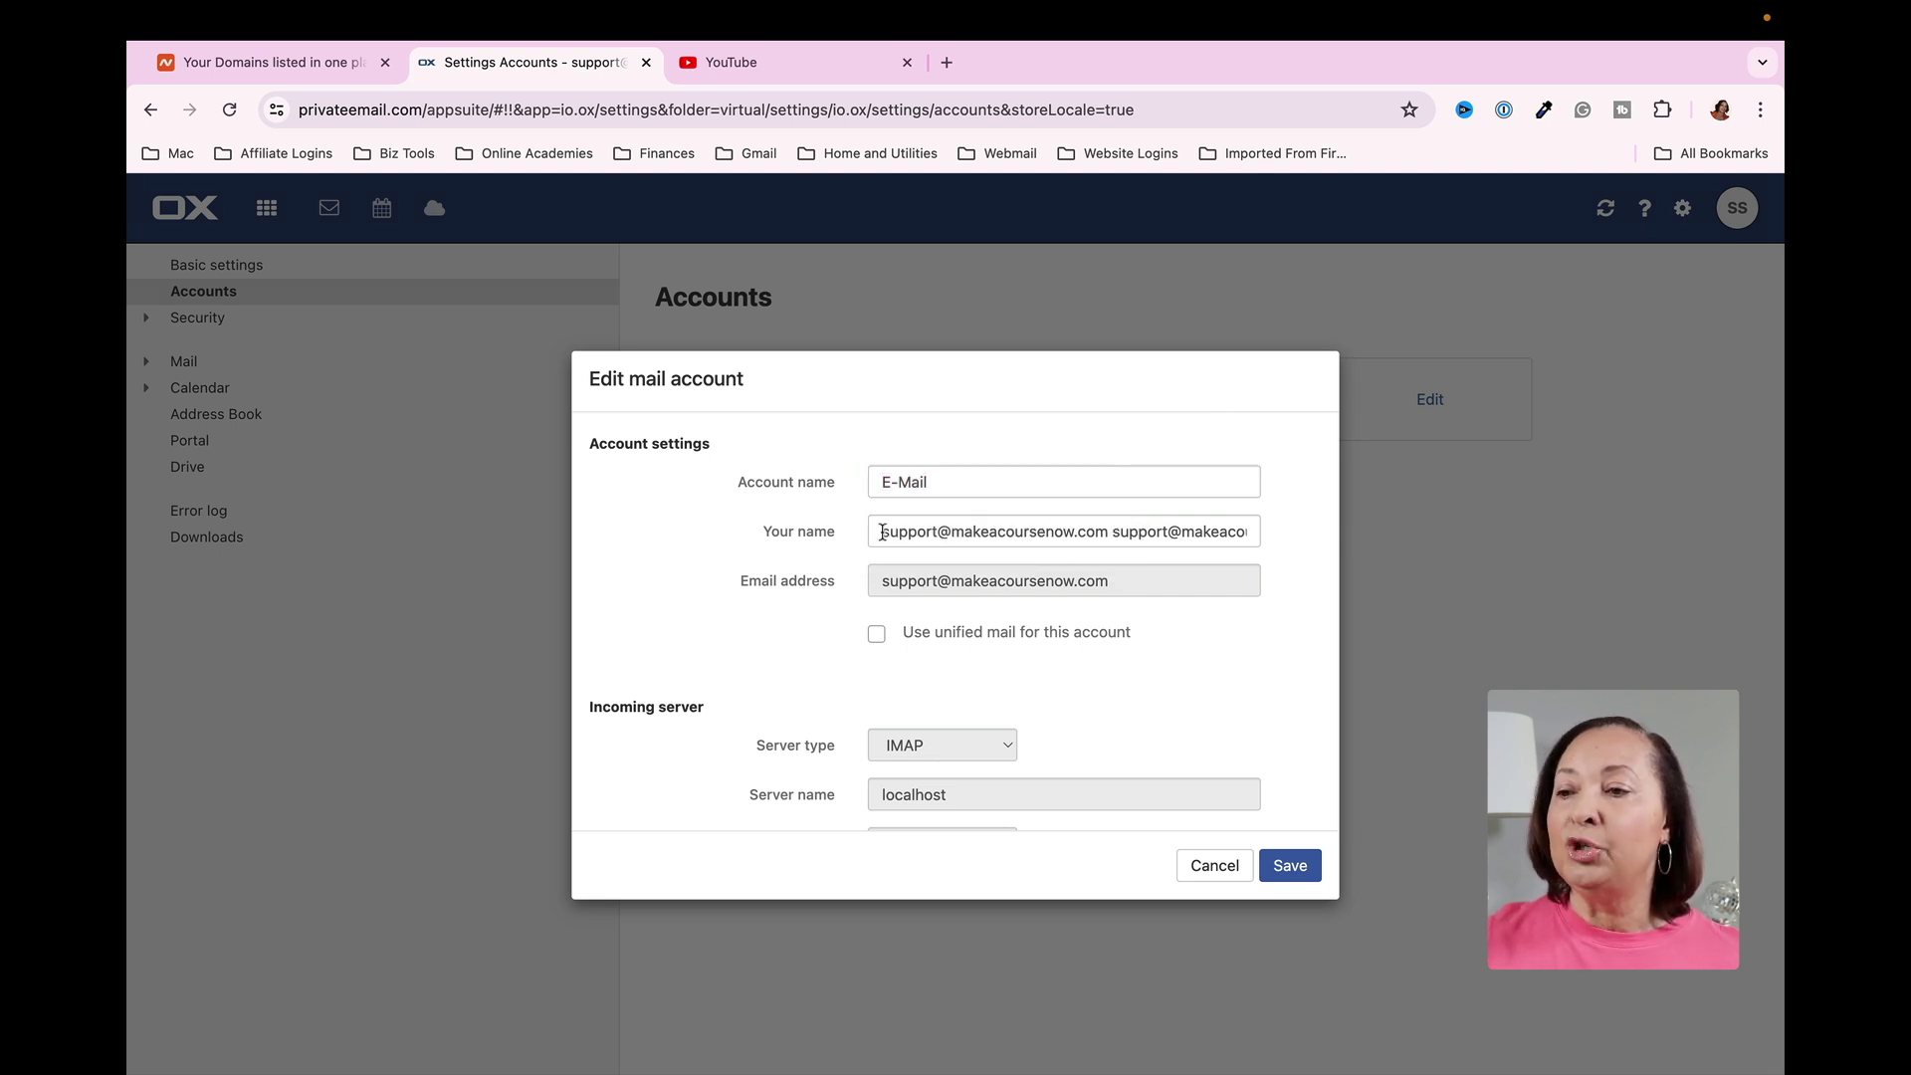
drag(882, 532, 1284, 546)
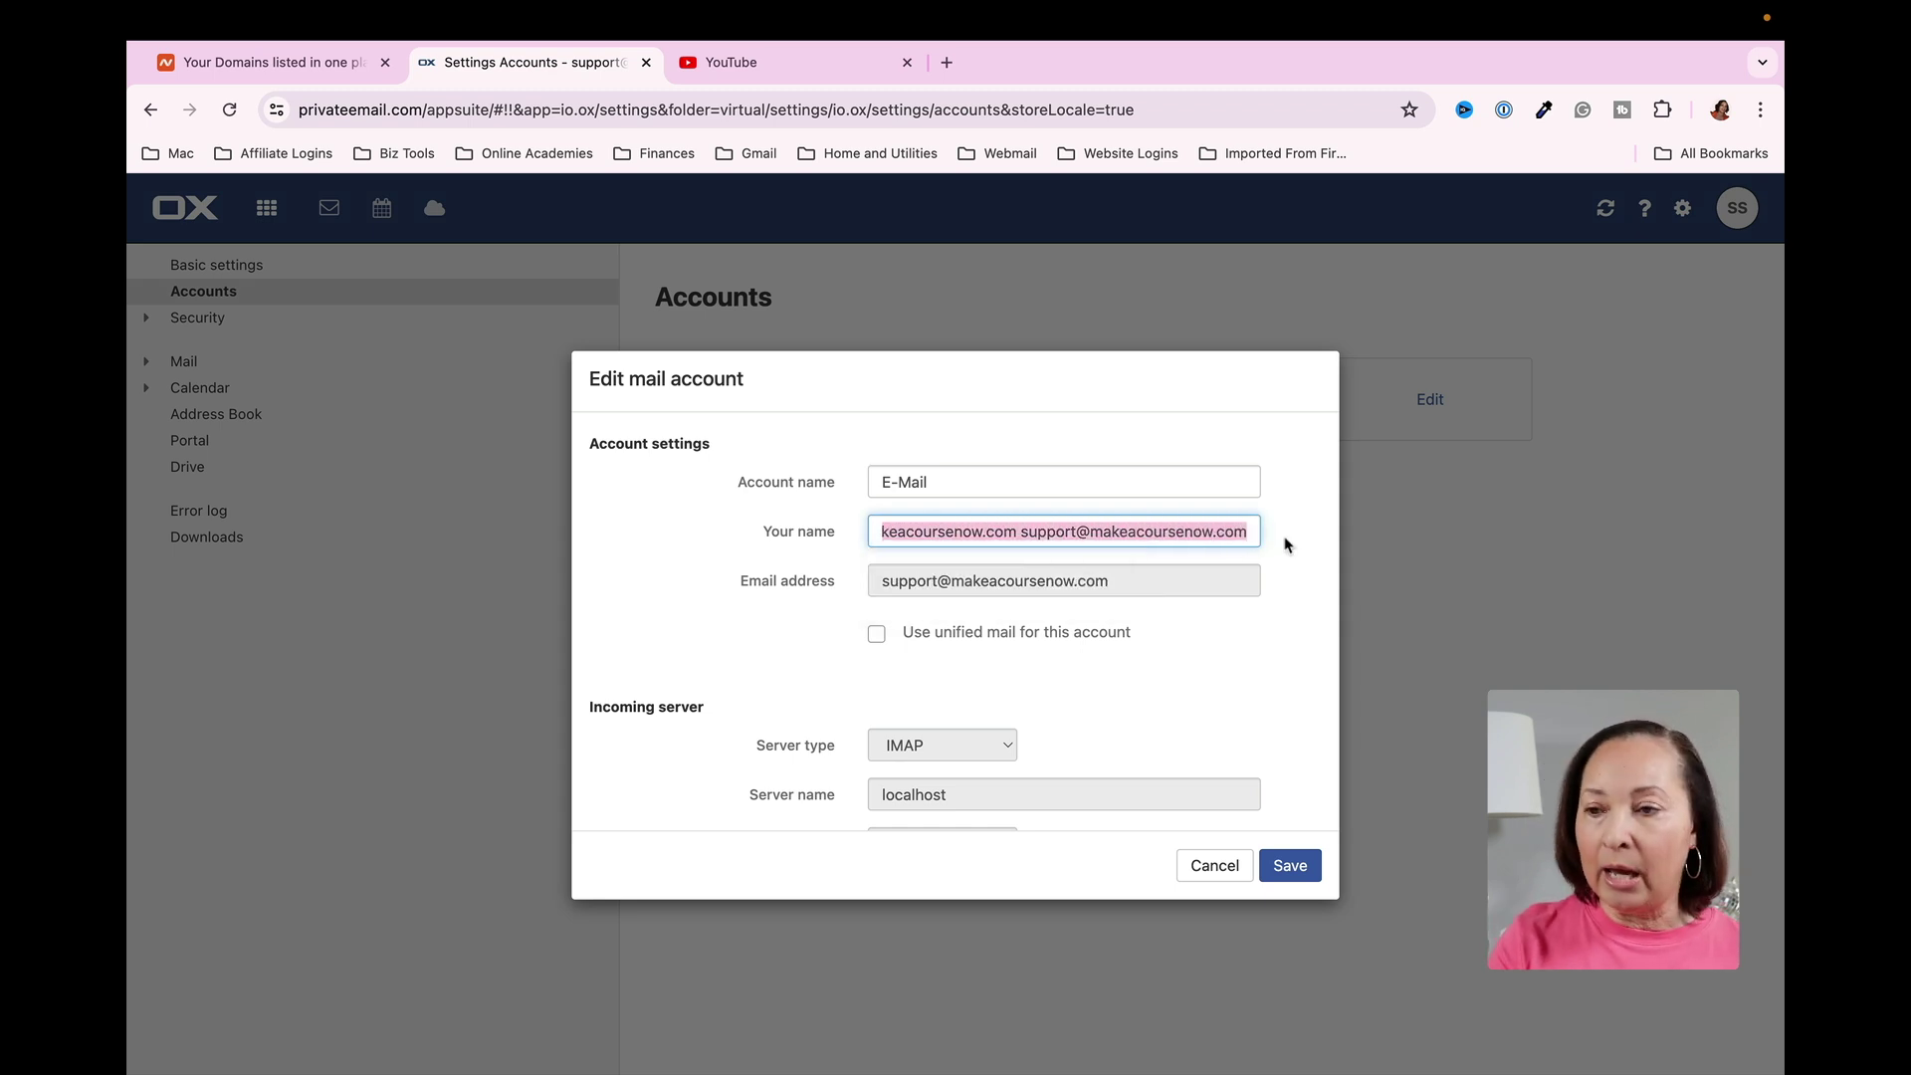
text(Support)
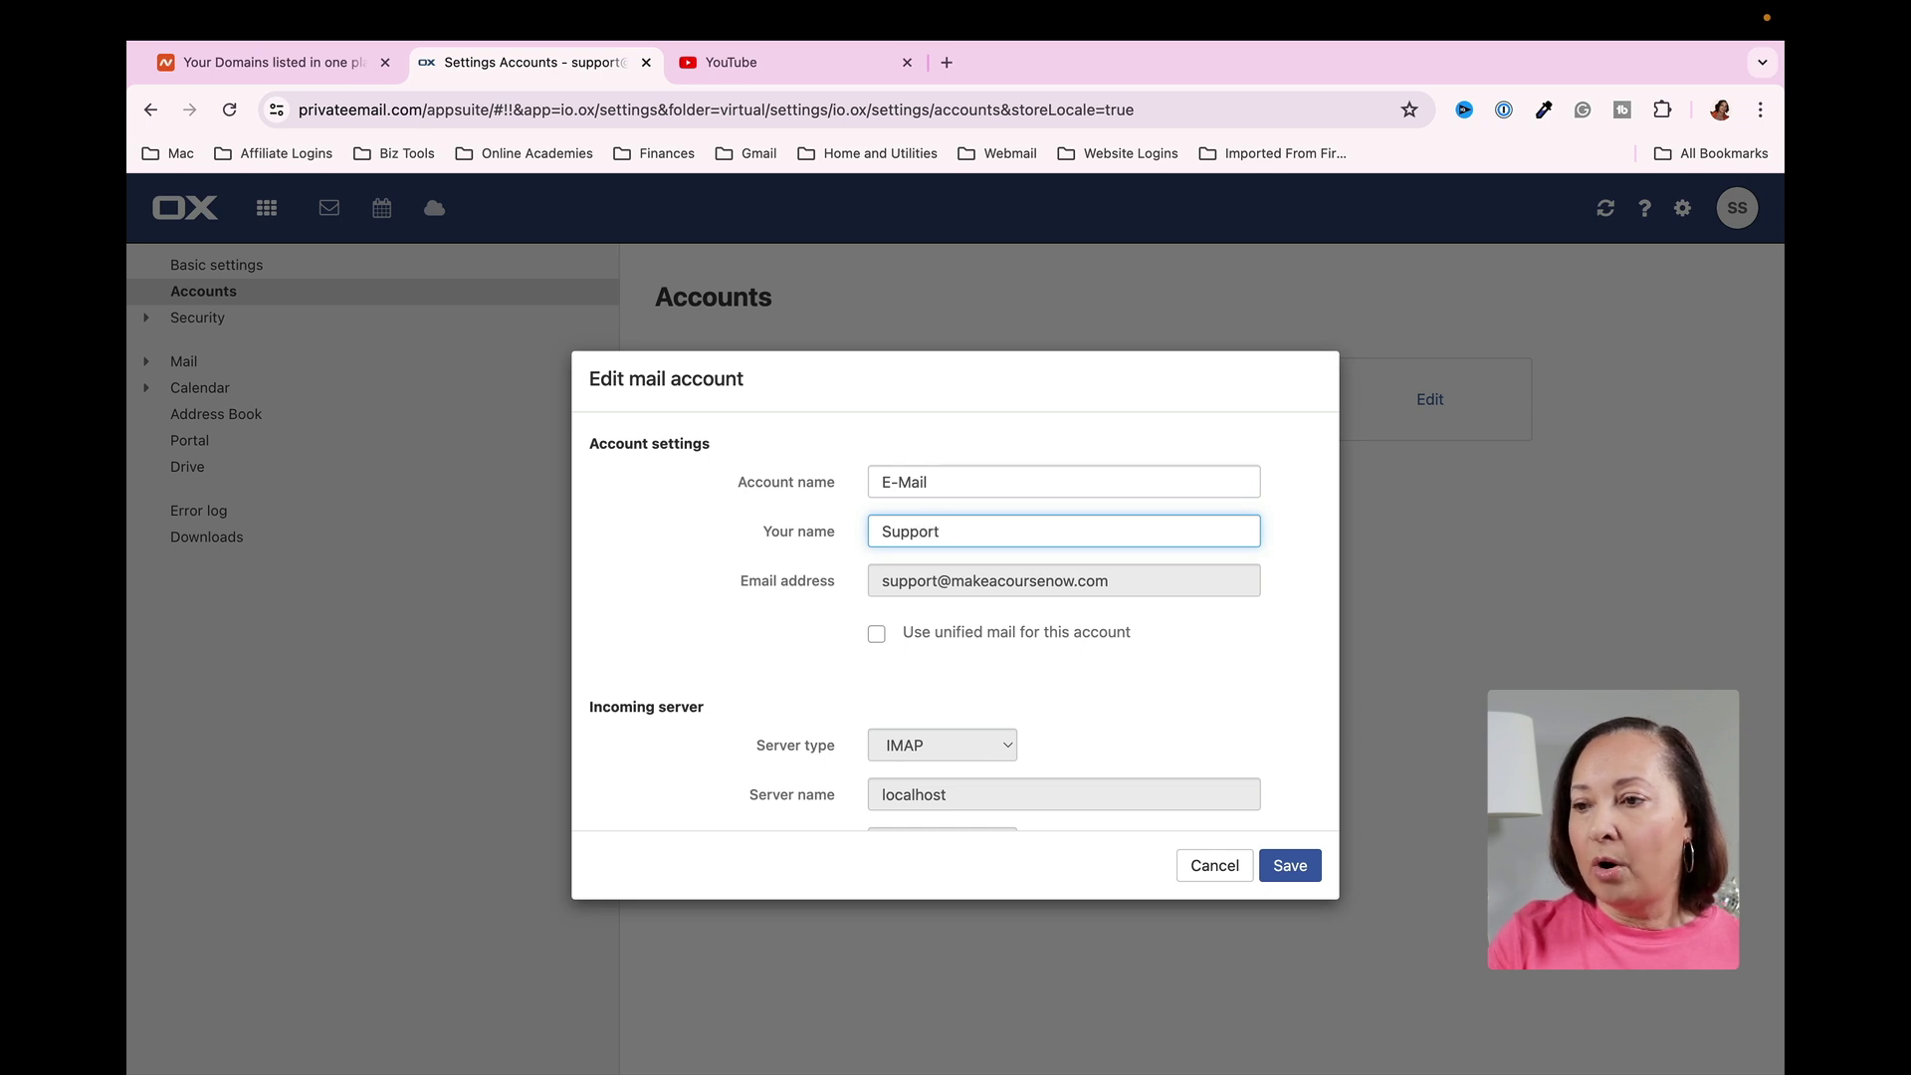
text( for Make)
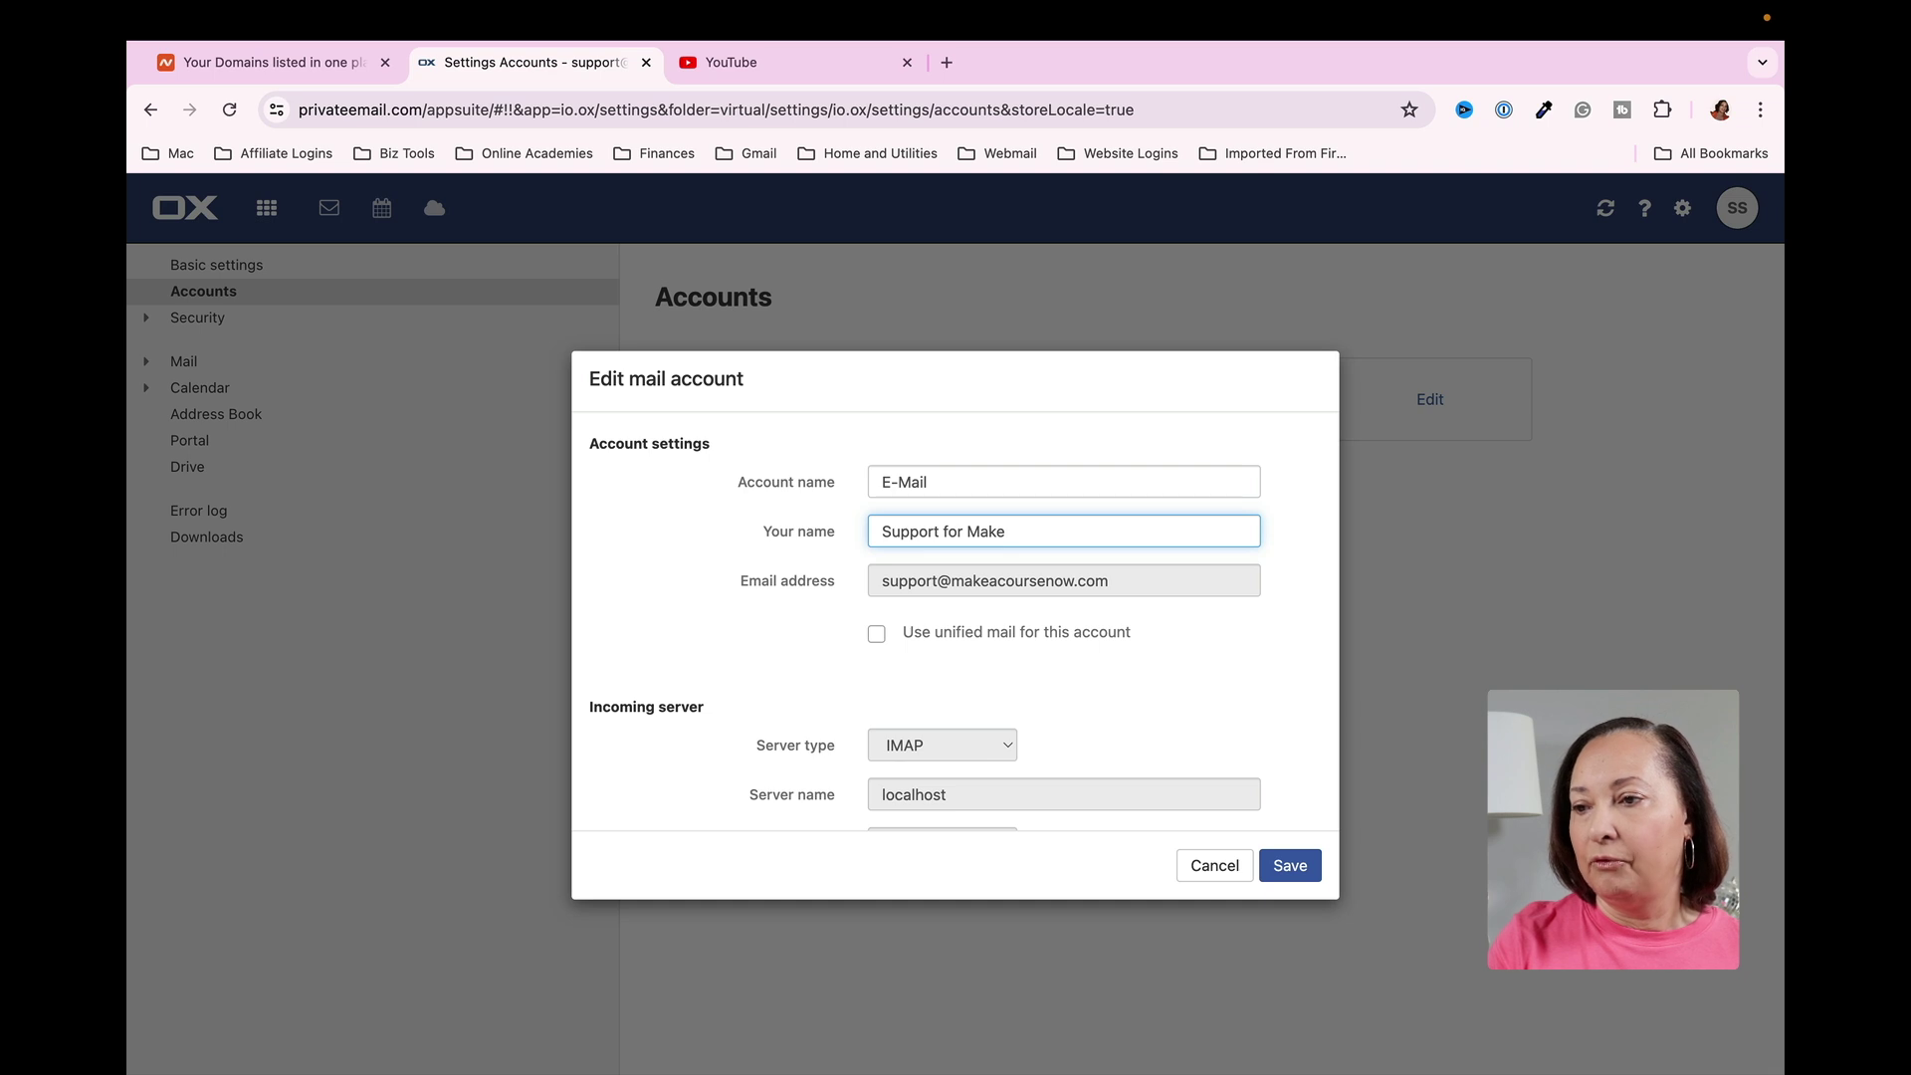
text(aco)
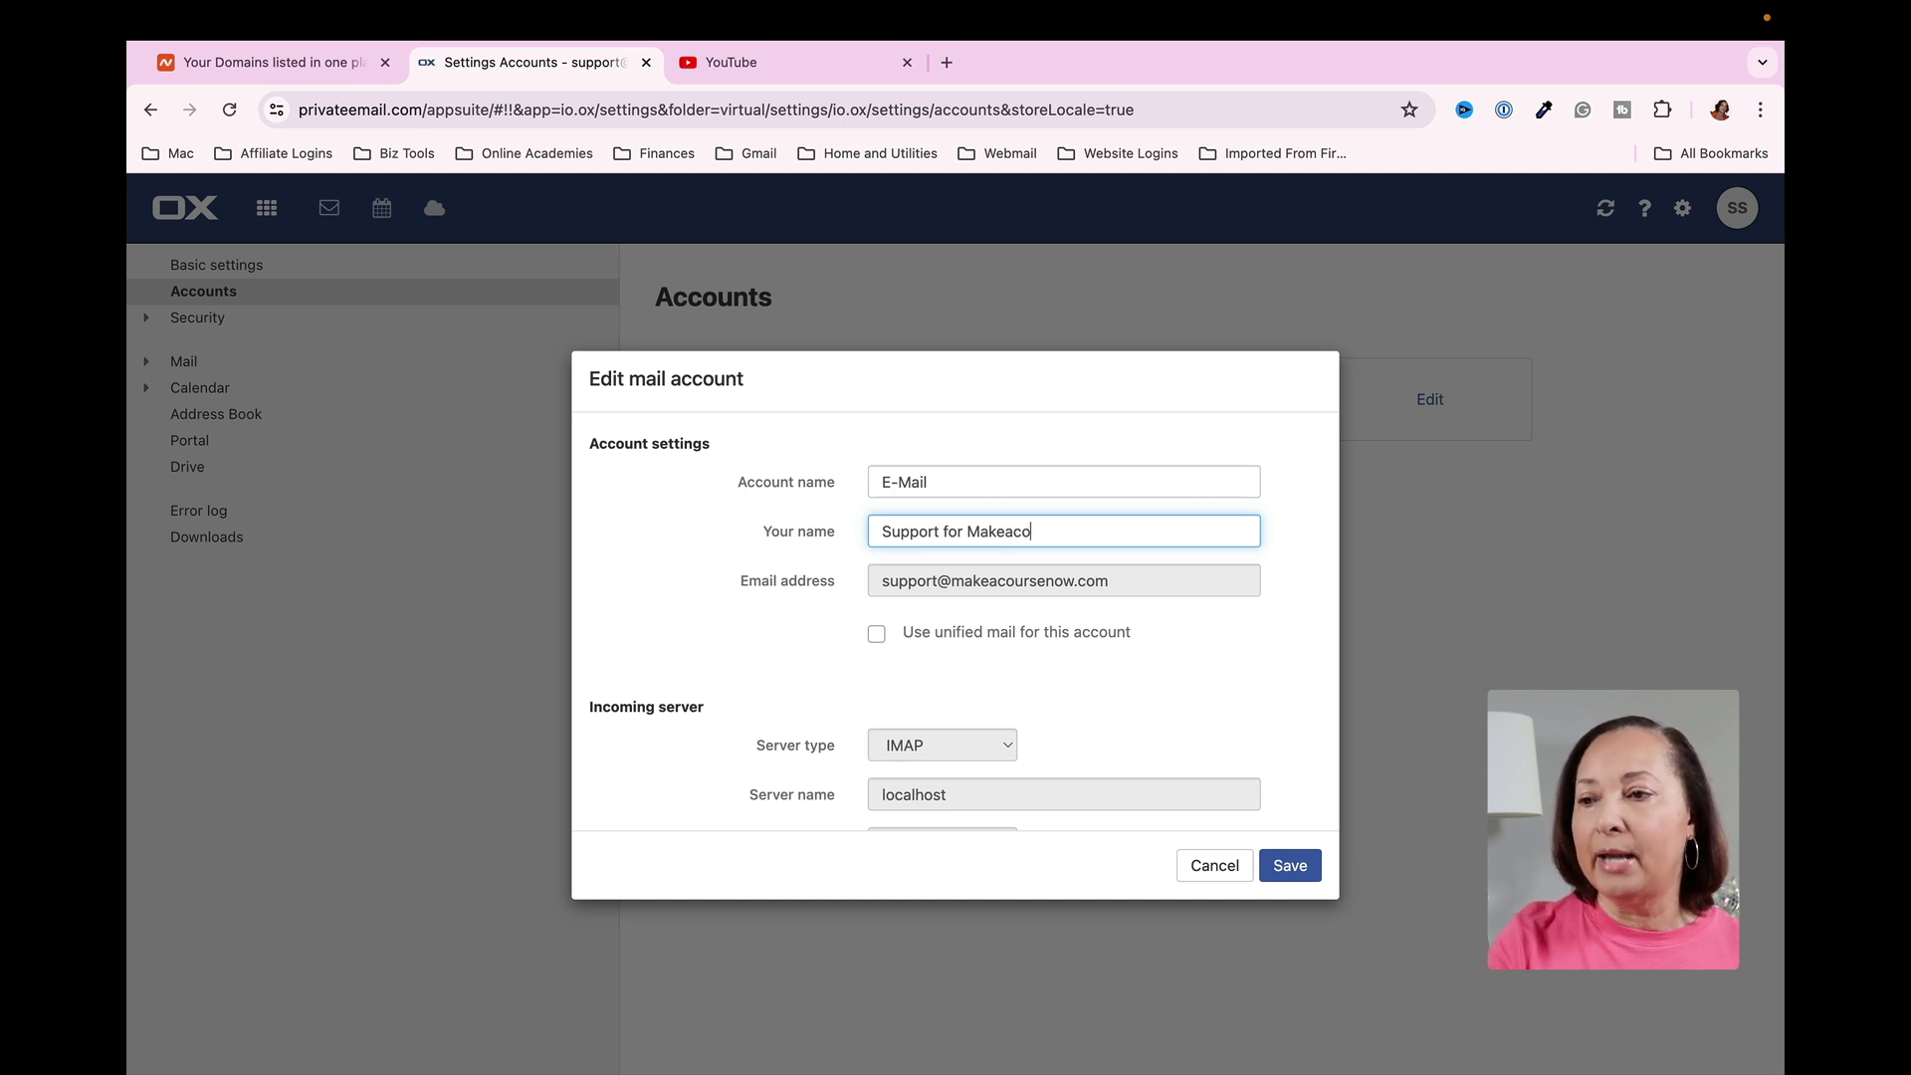
text(ursenow.c)
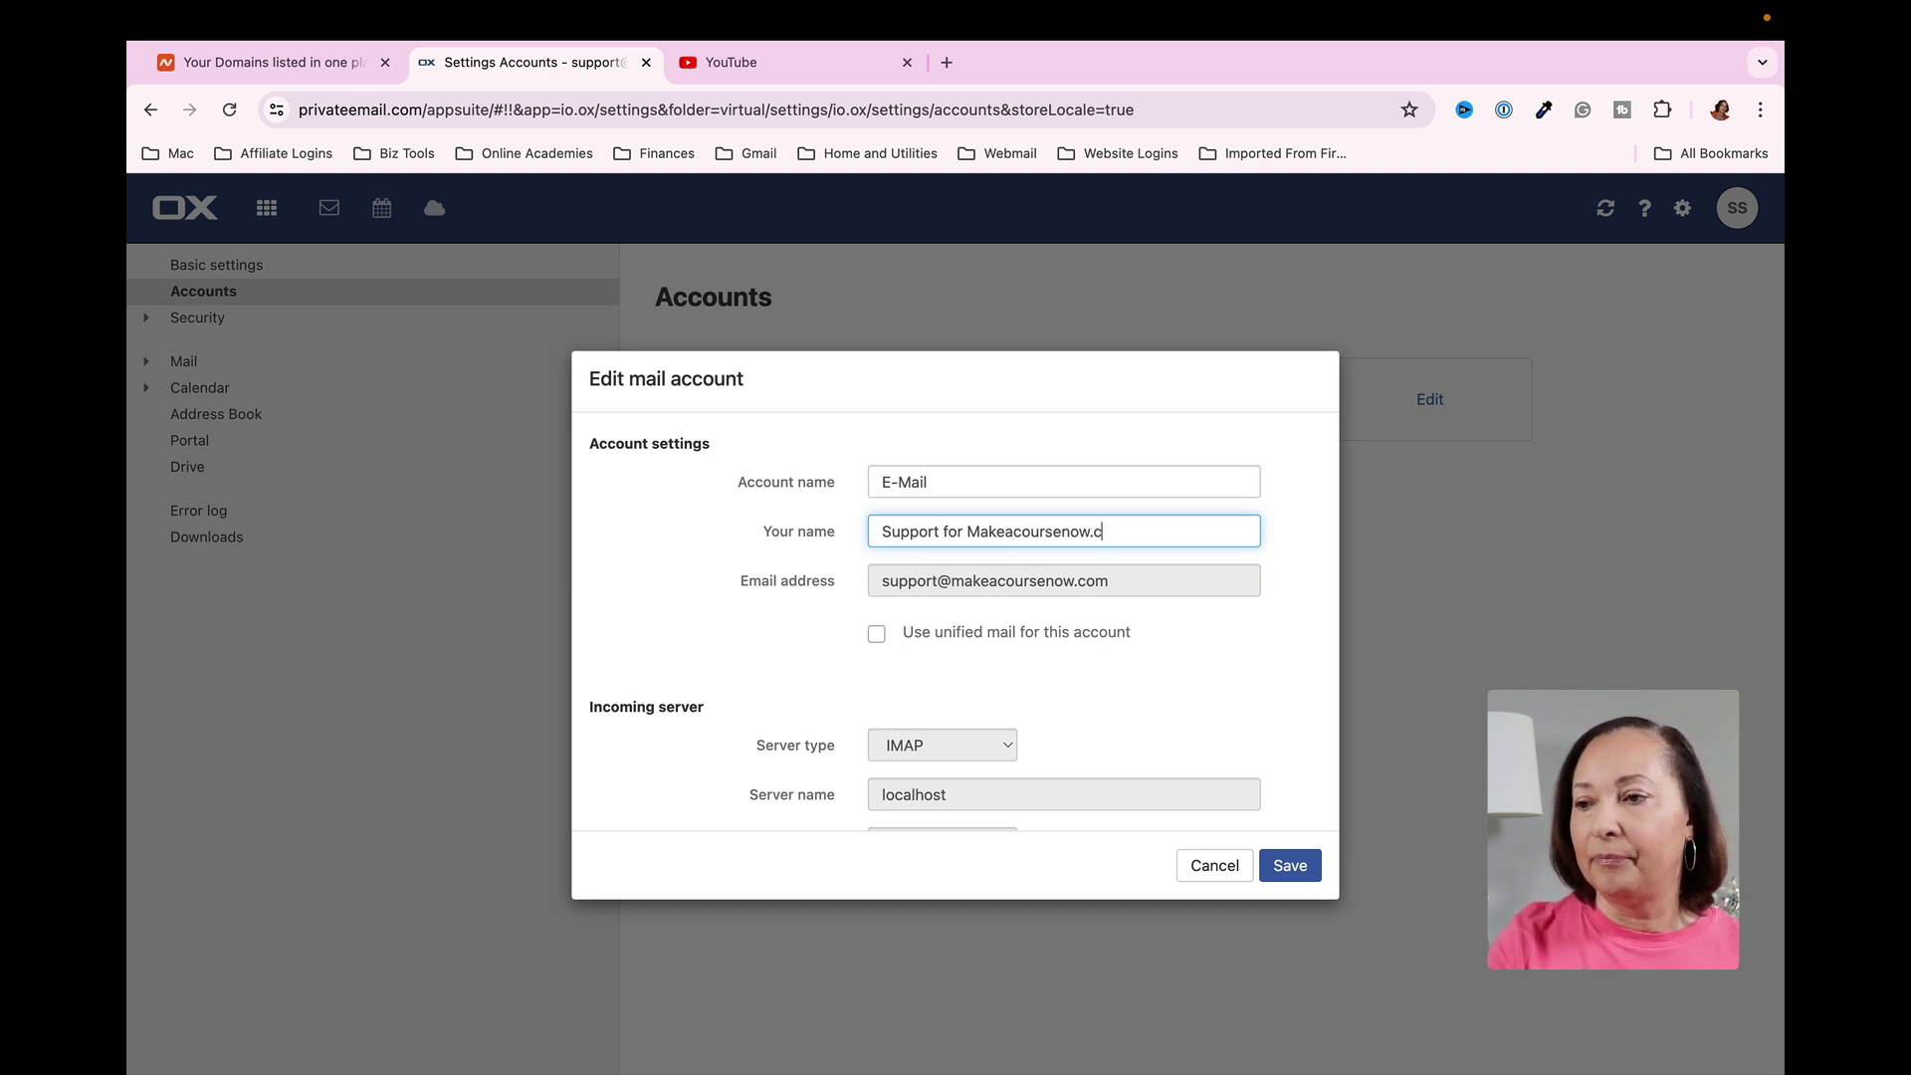
text(om)
drag(1138, 530, 822, 530)
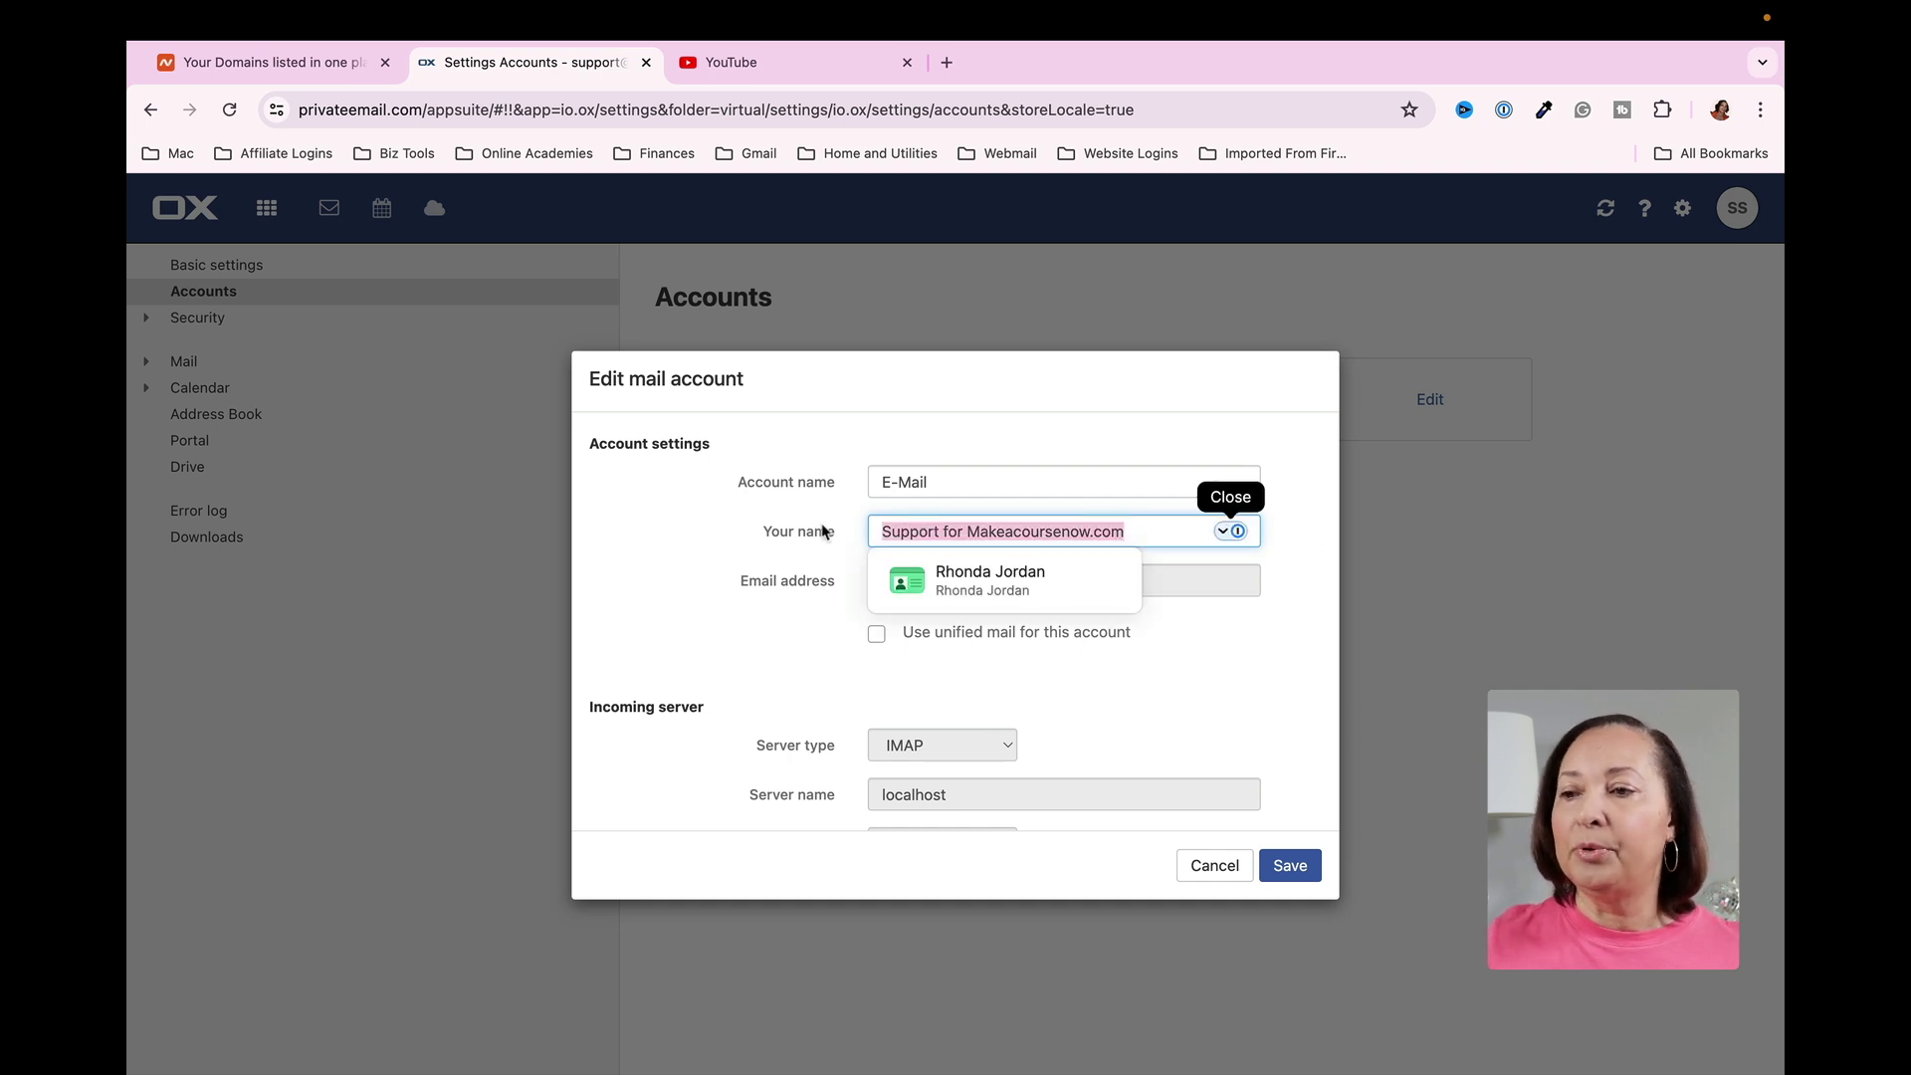
text(Rhonda J)
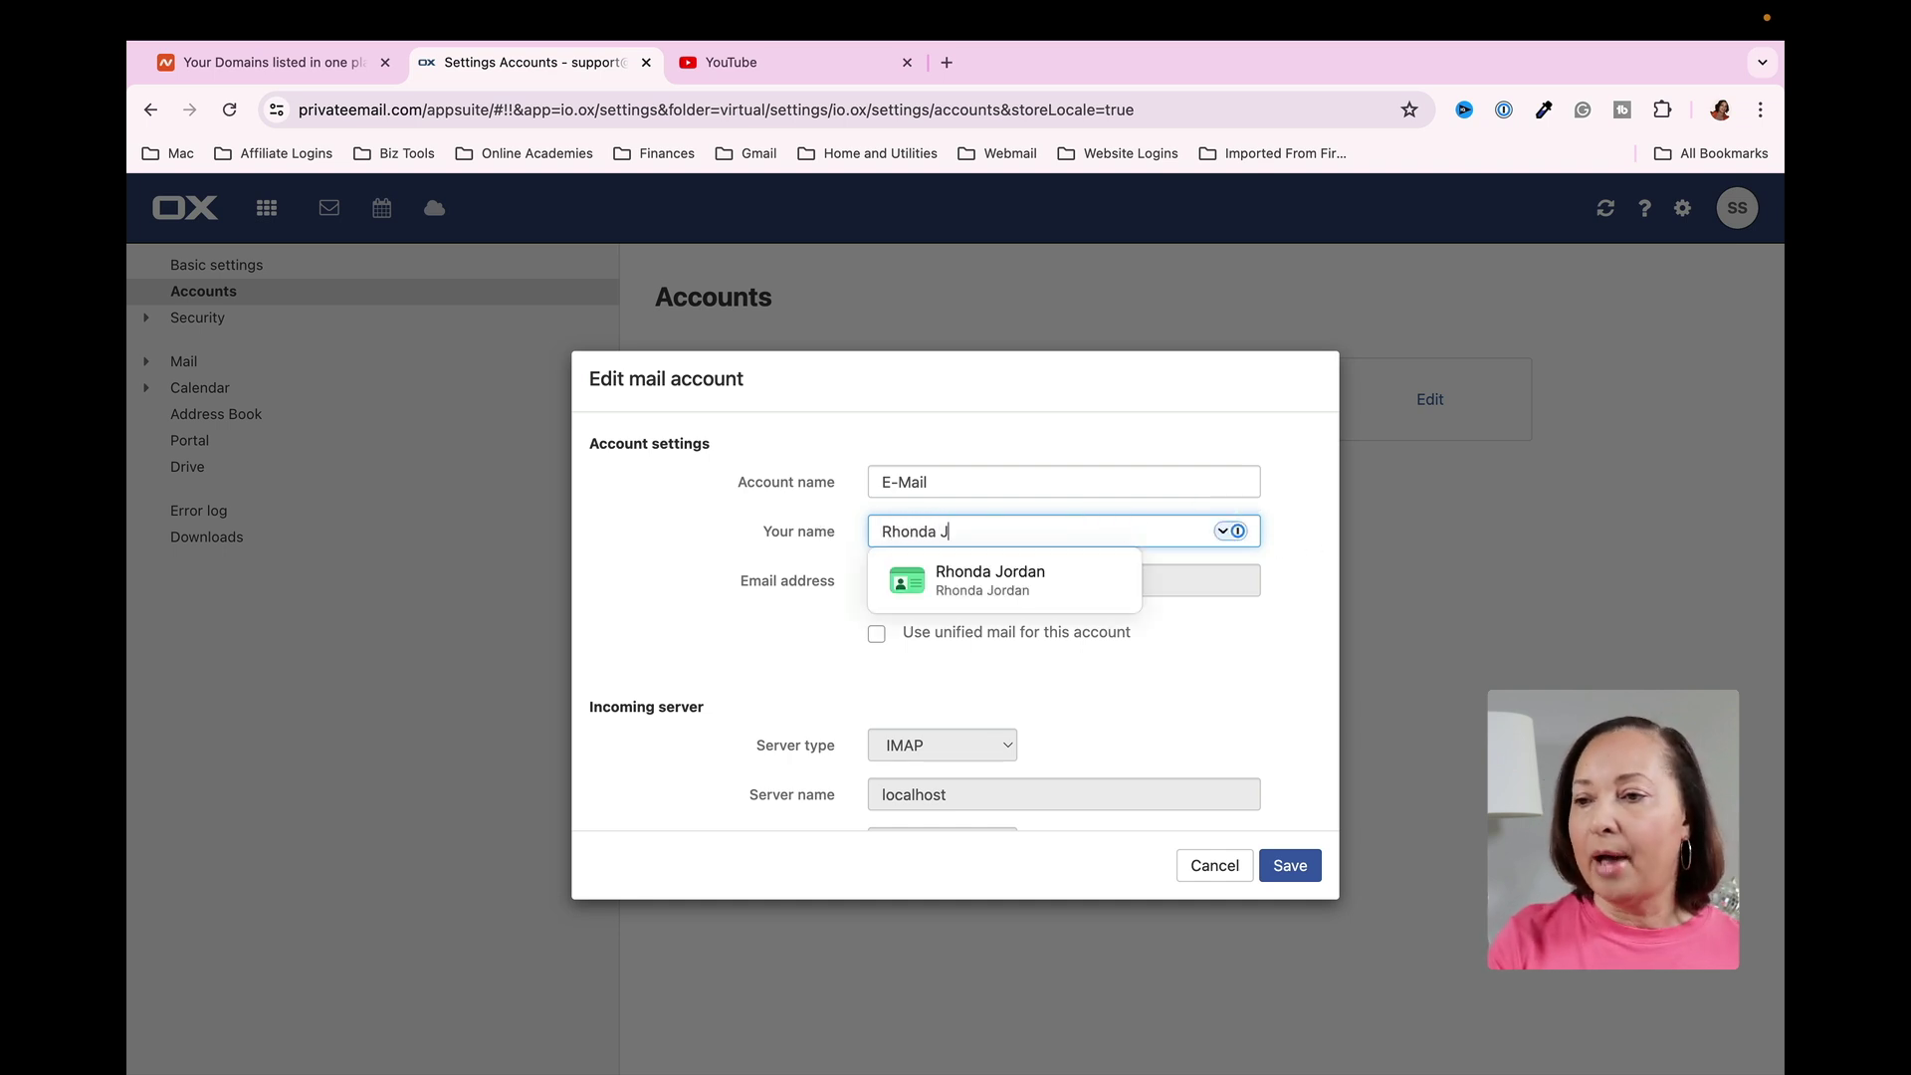
text(orda)
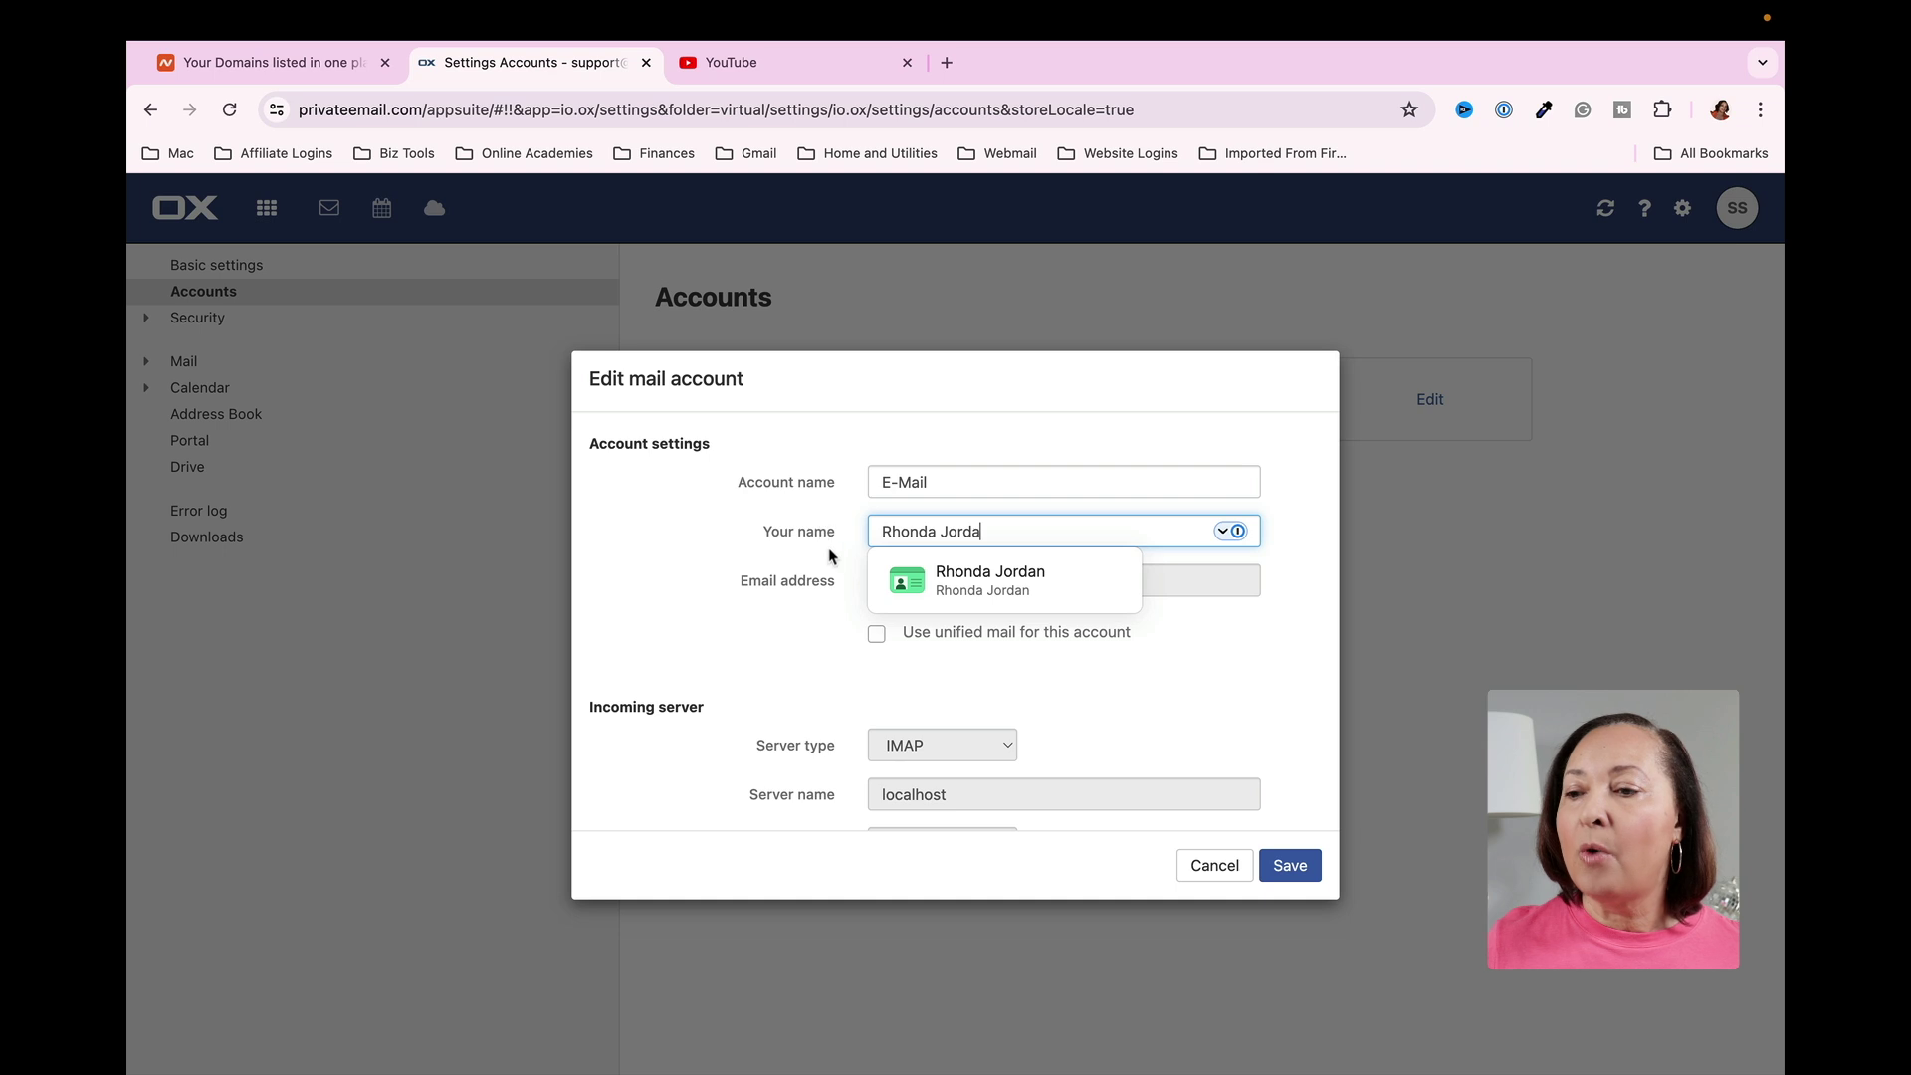
text(n)
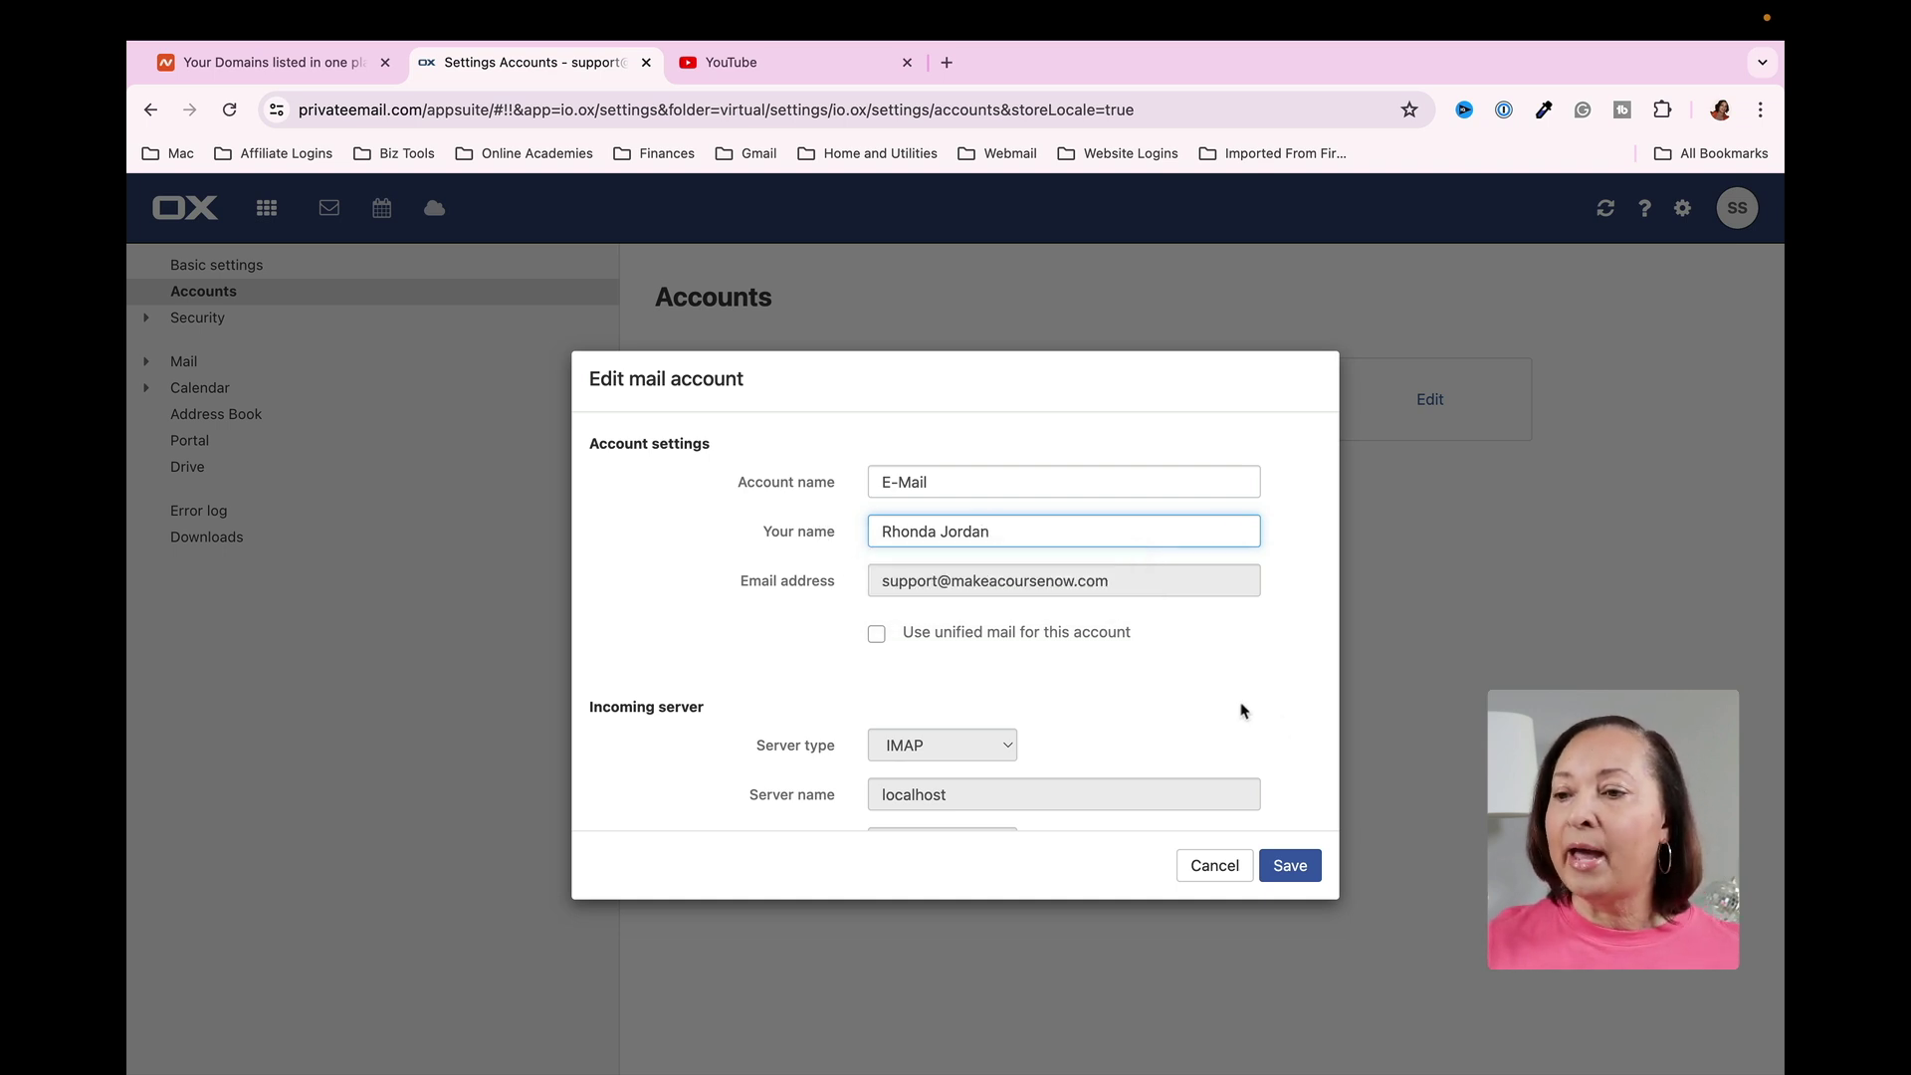
click(1290, 866)
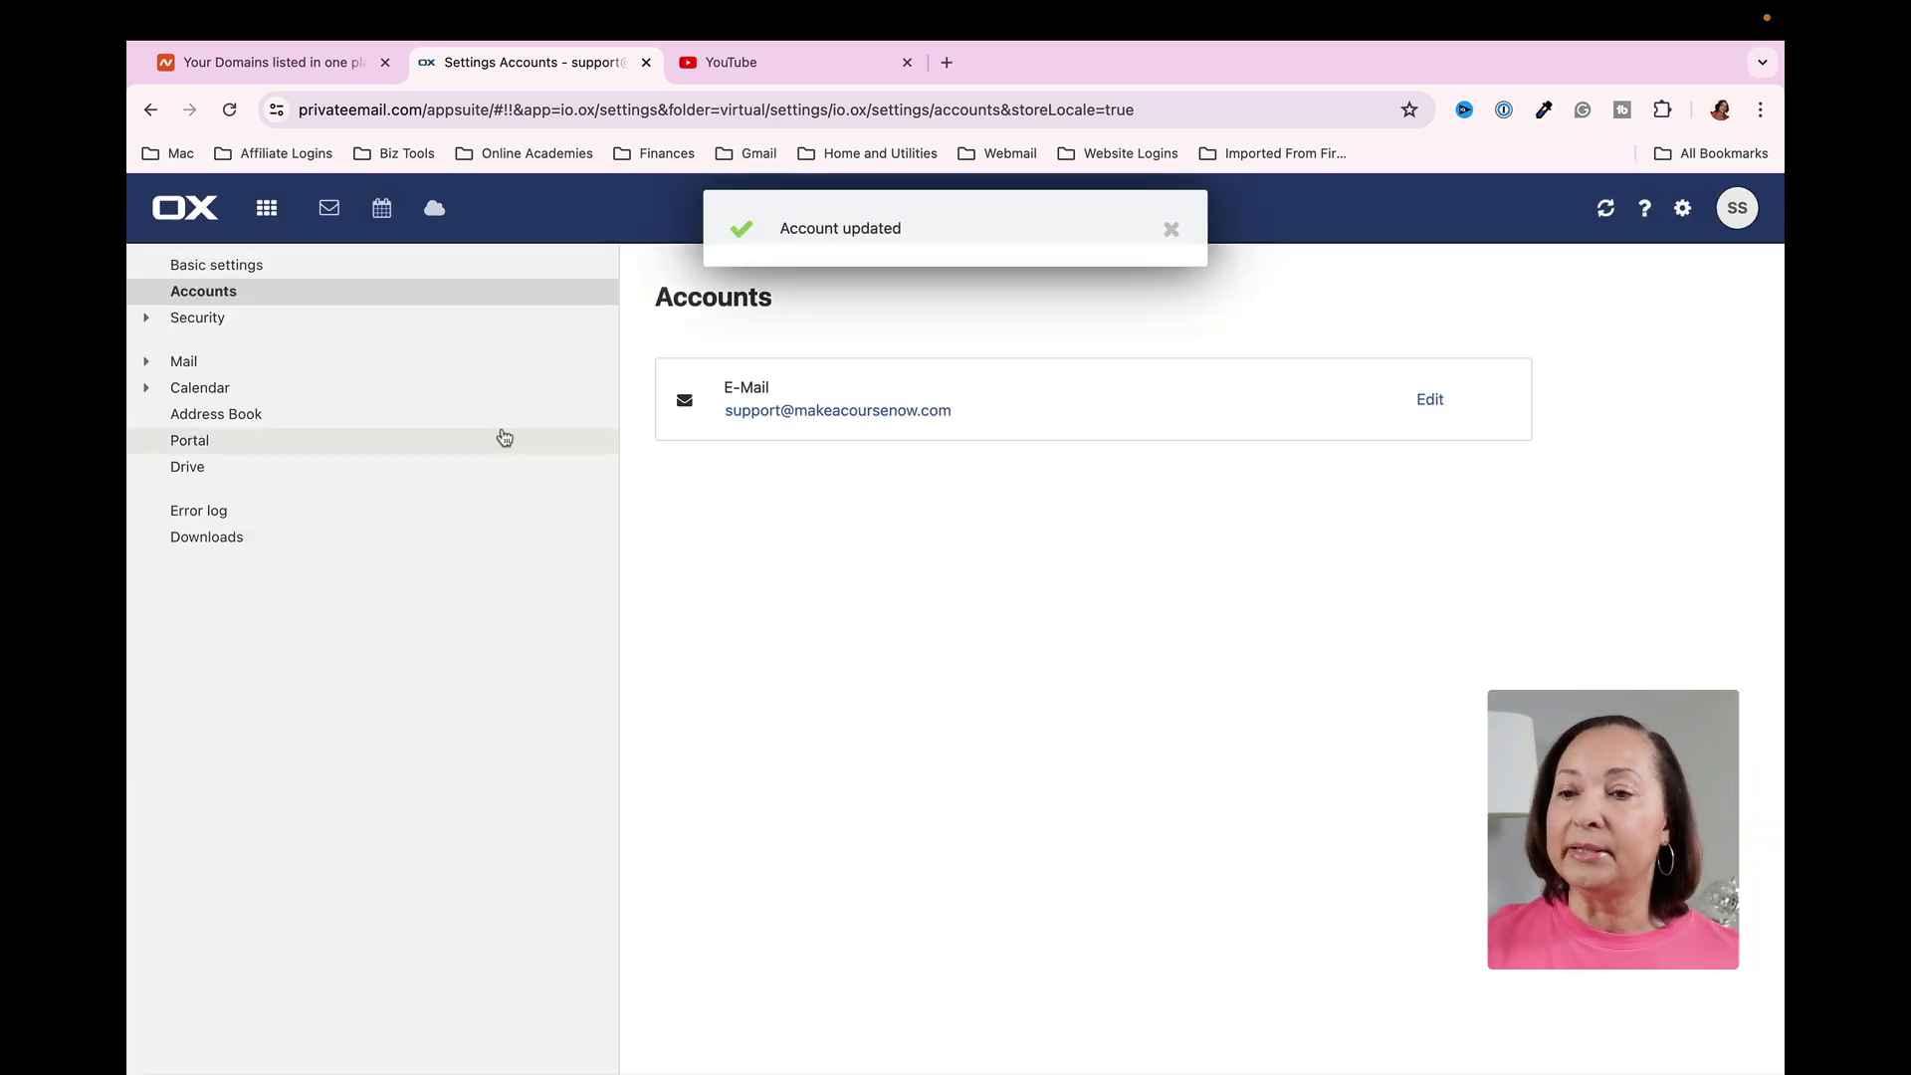
click(263, 213)
- Return to Mail and start a new message to confirm the From line shows the owner's name
click(199, 299)
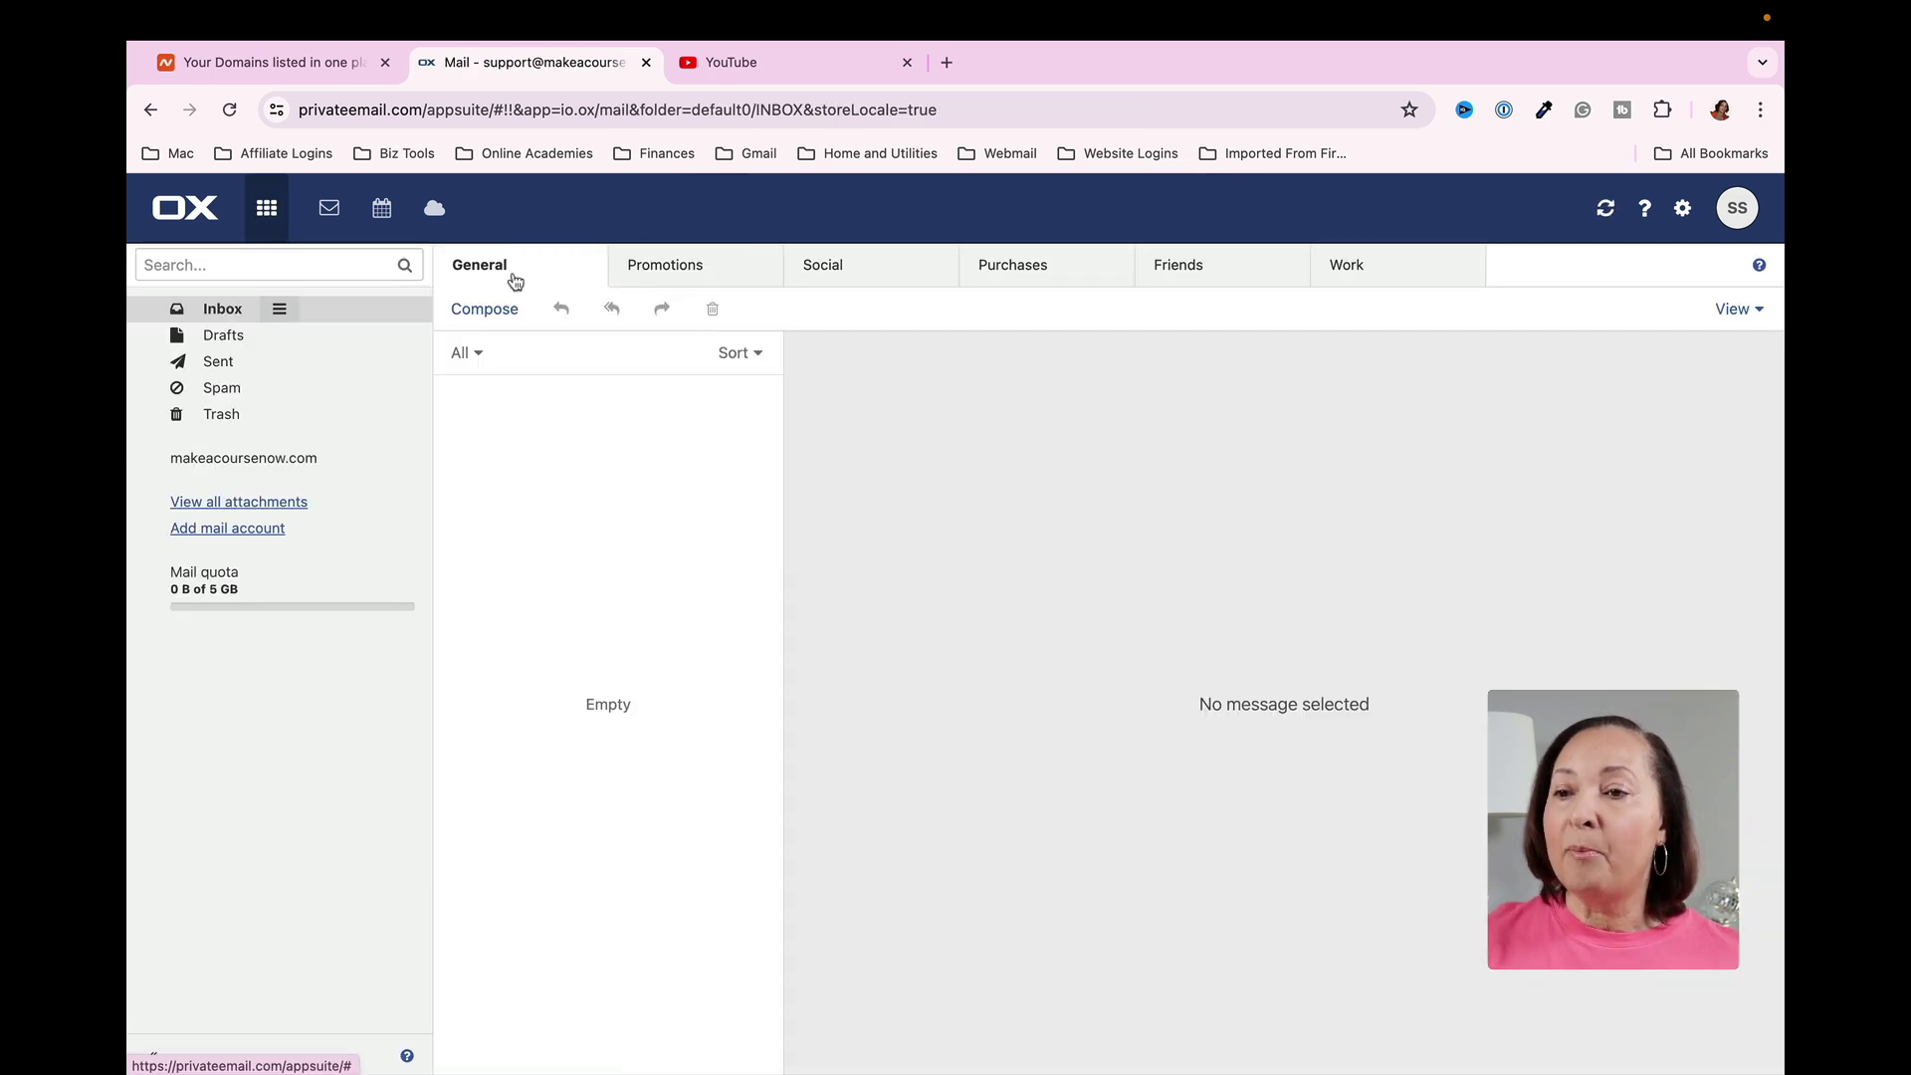
click(485, 310)
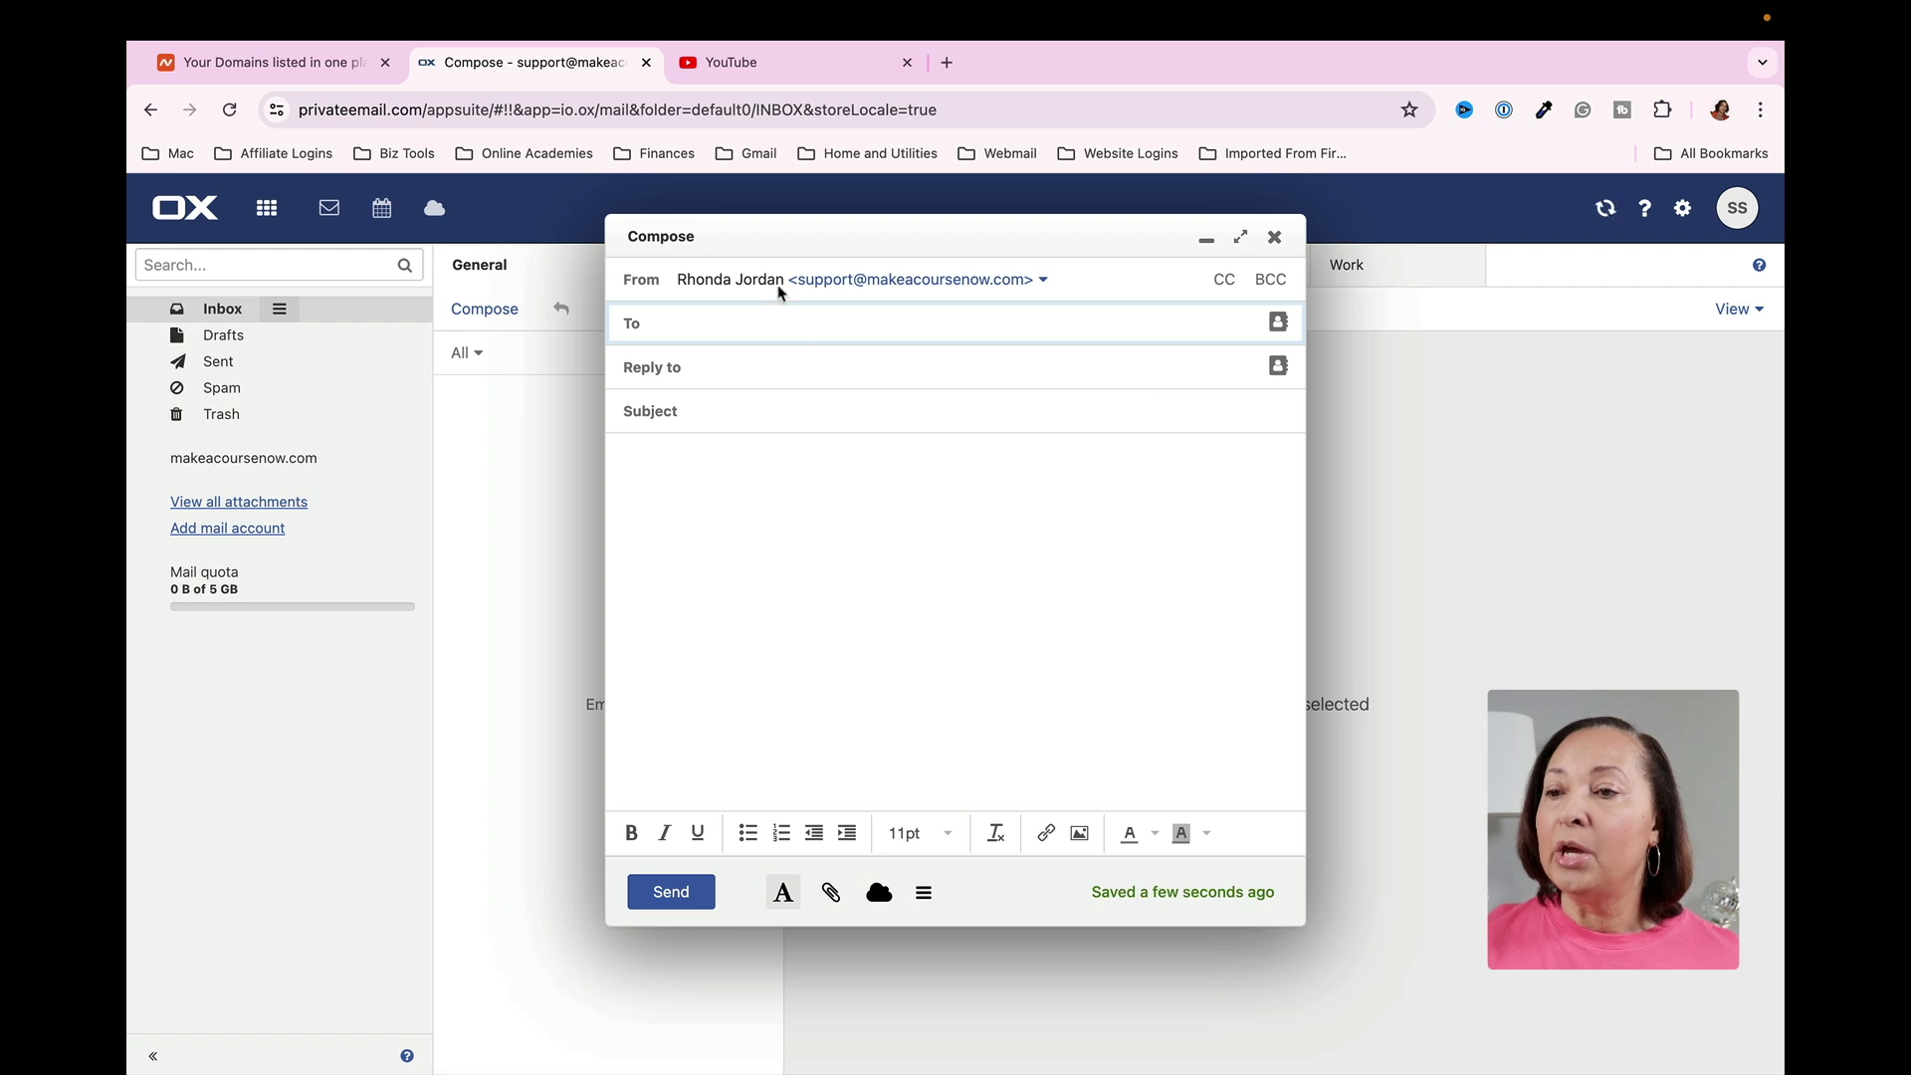